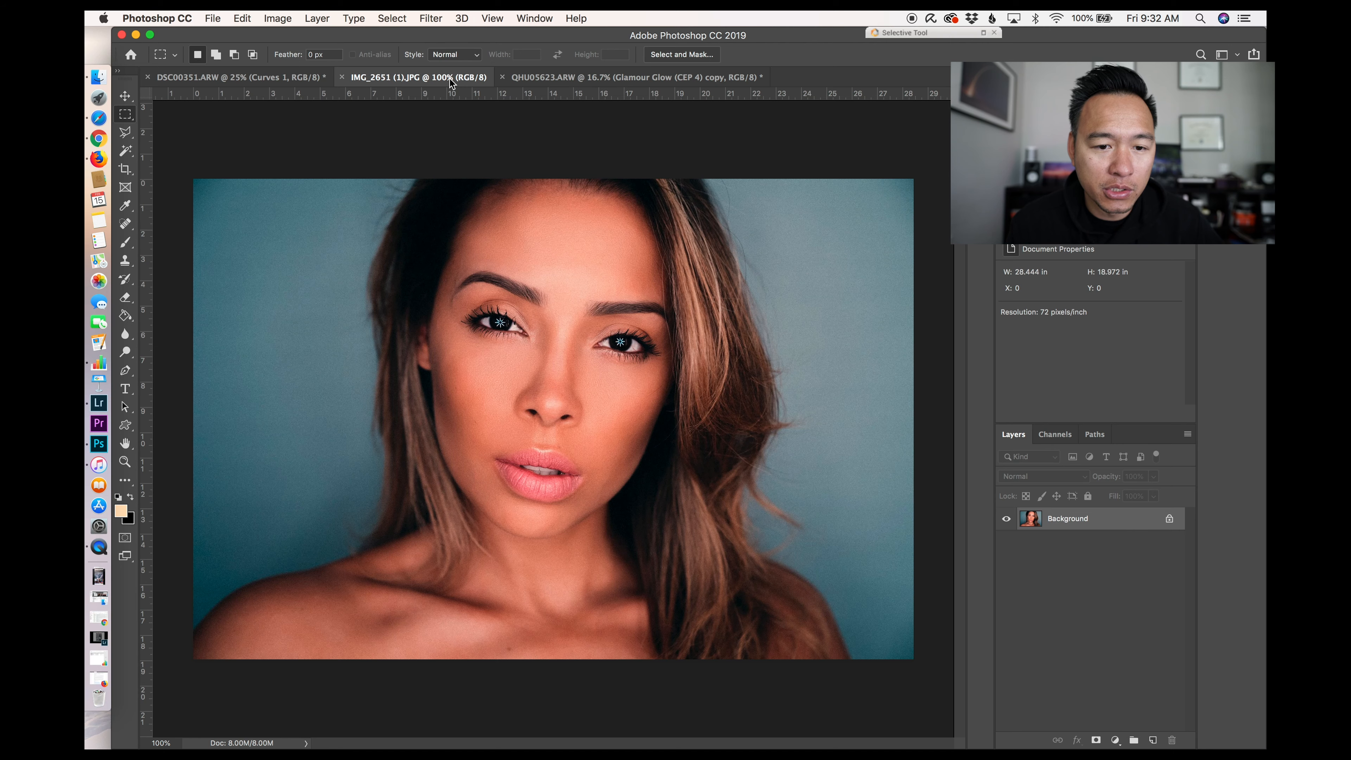
Step: Create a new document 2160 × 1350 pixels at 300 pixels/inch
click(582, 80)
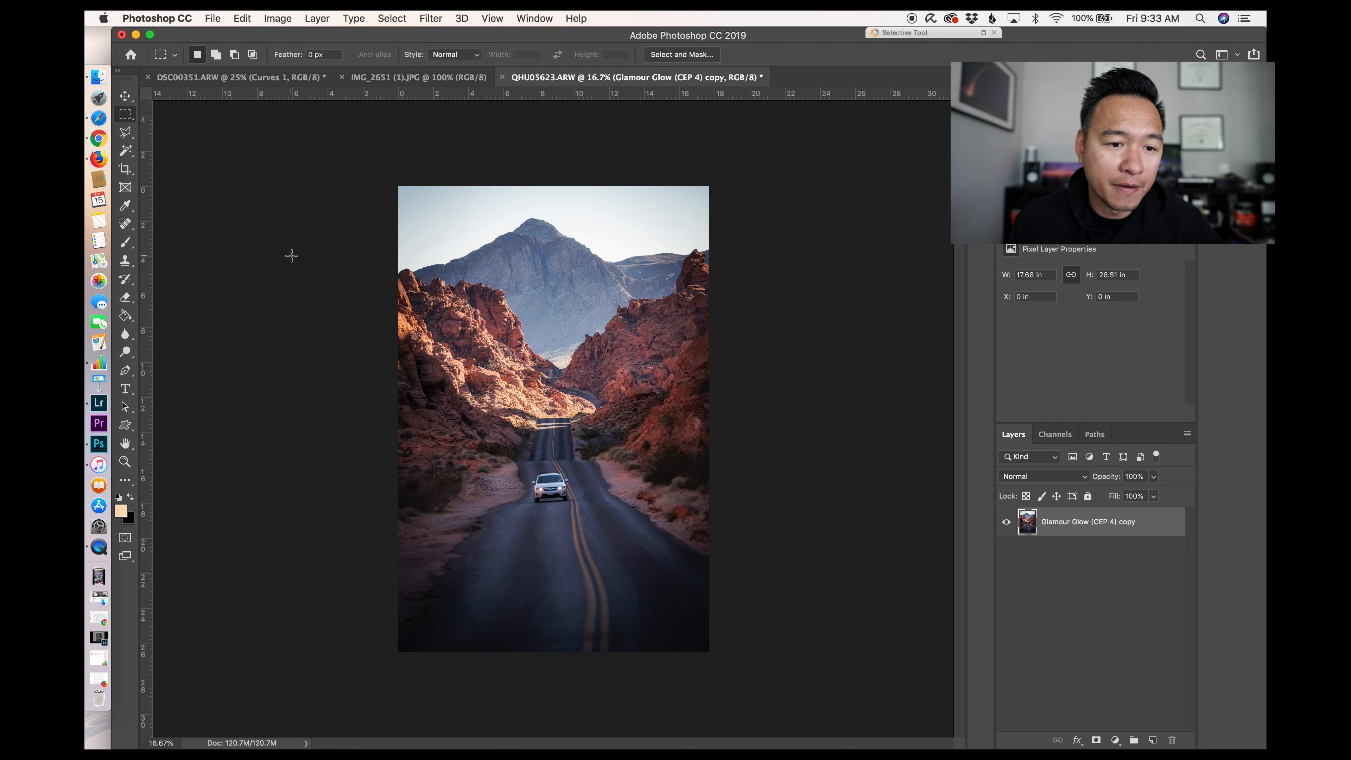
click(213, 19)
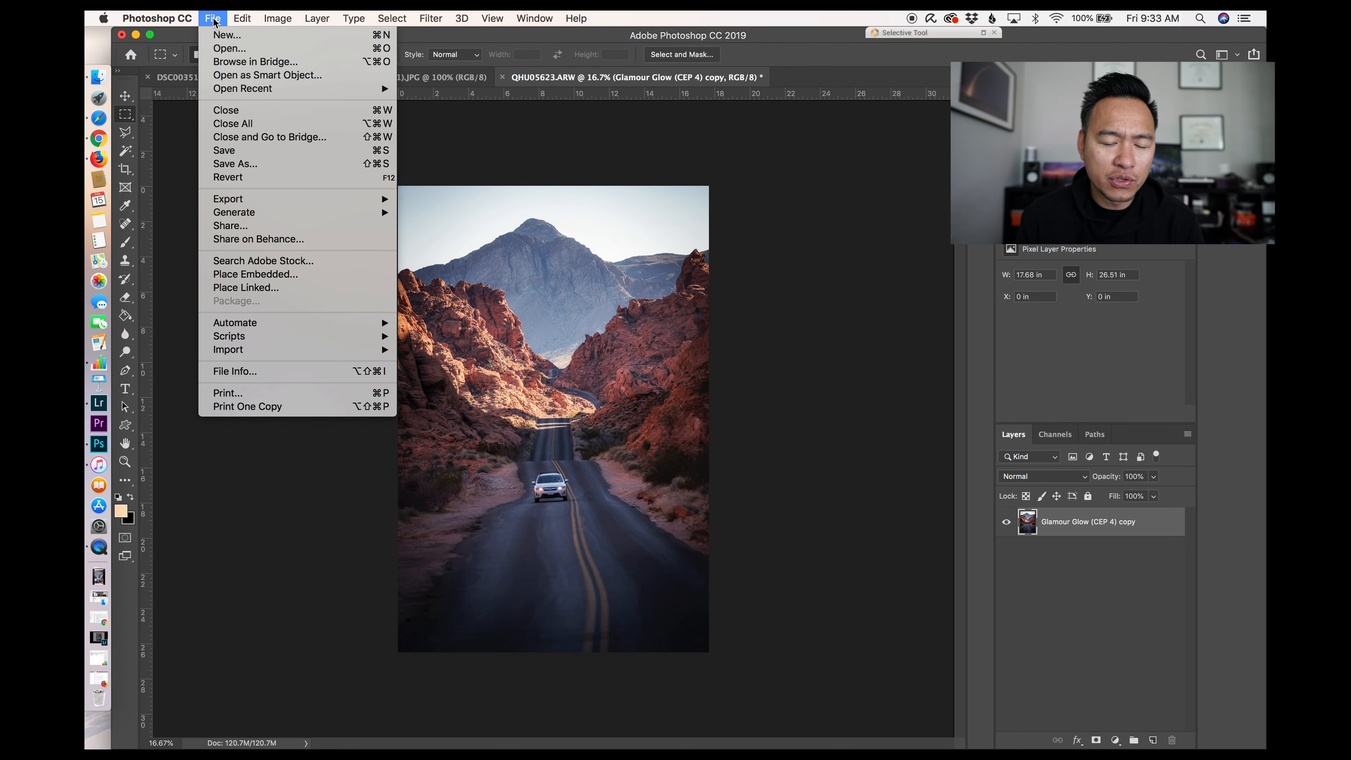
click(213, 20)
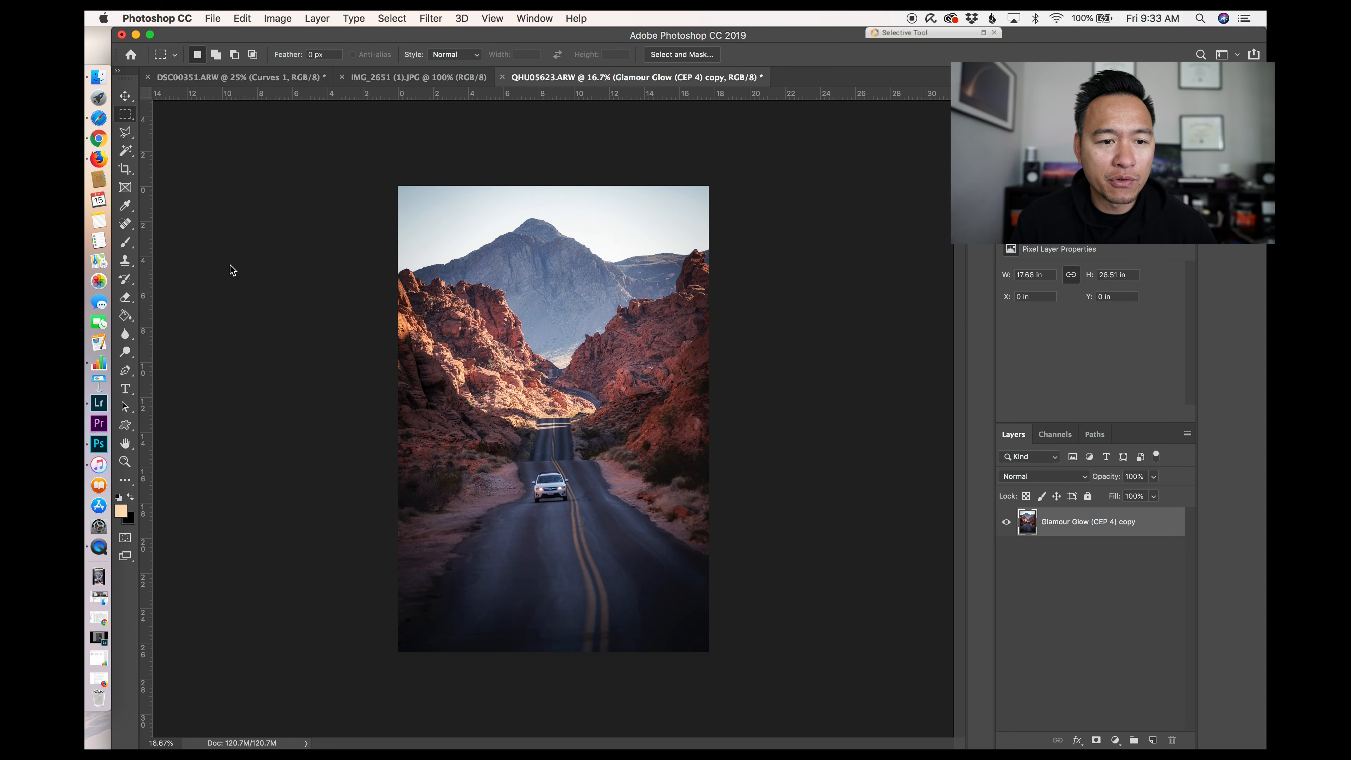
key(super+n)
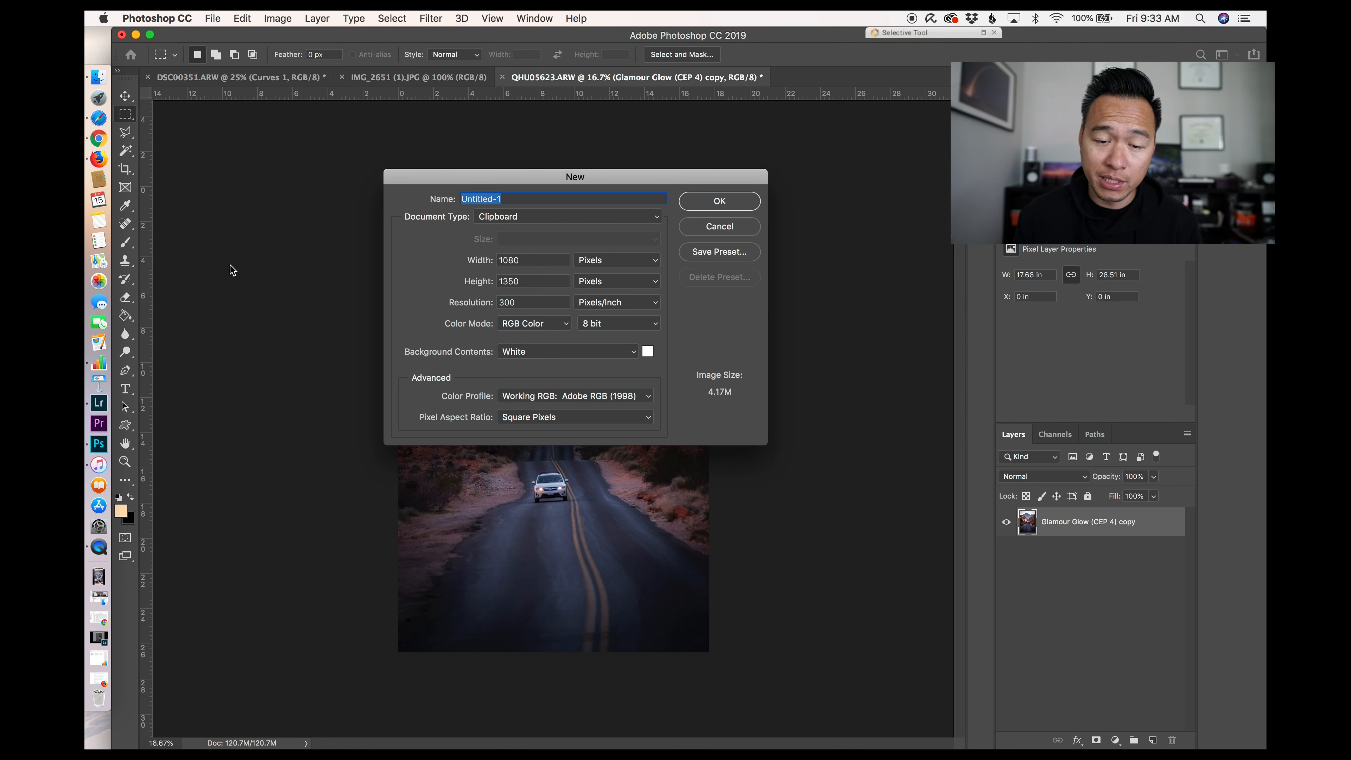
double_click(526, 260)
text(2160)
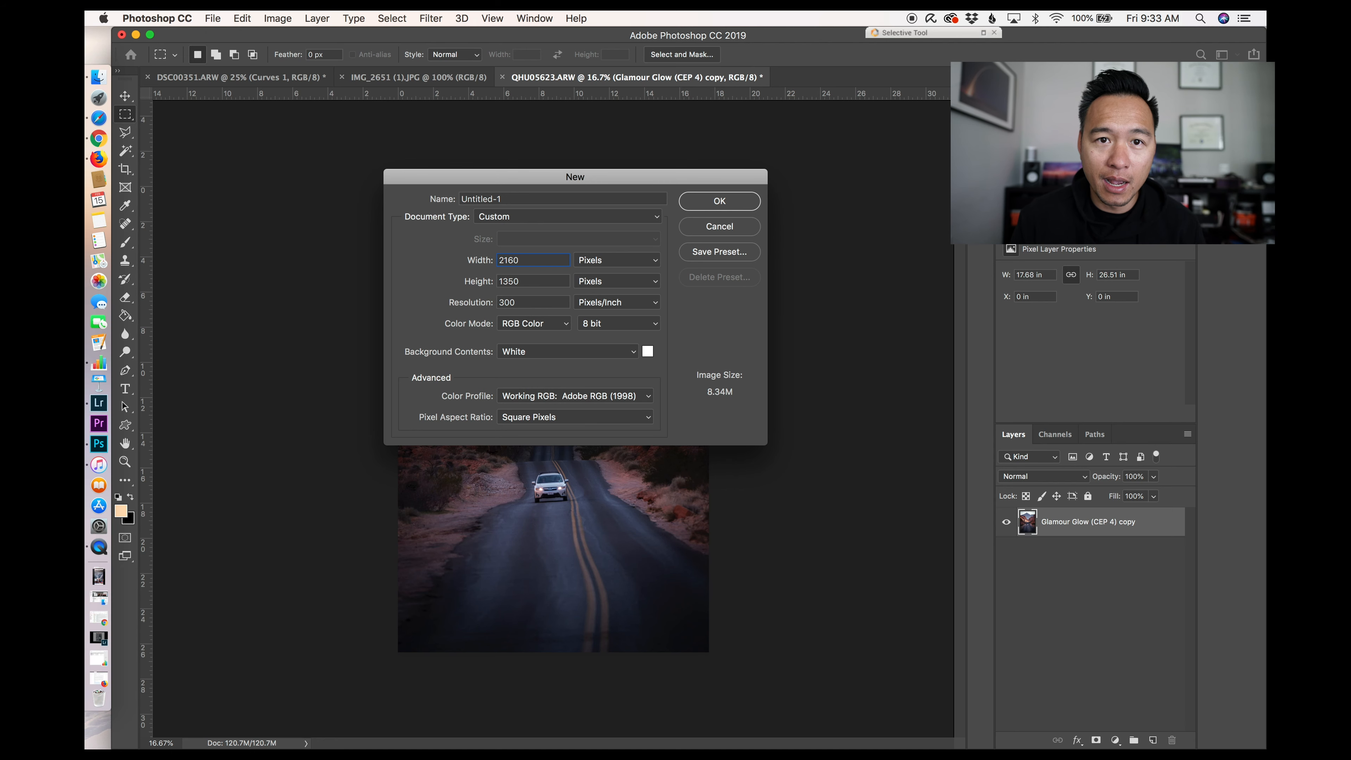
click(719, 201)
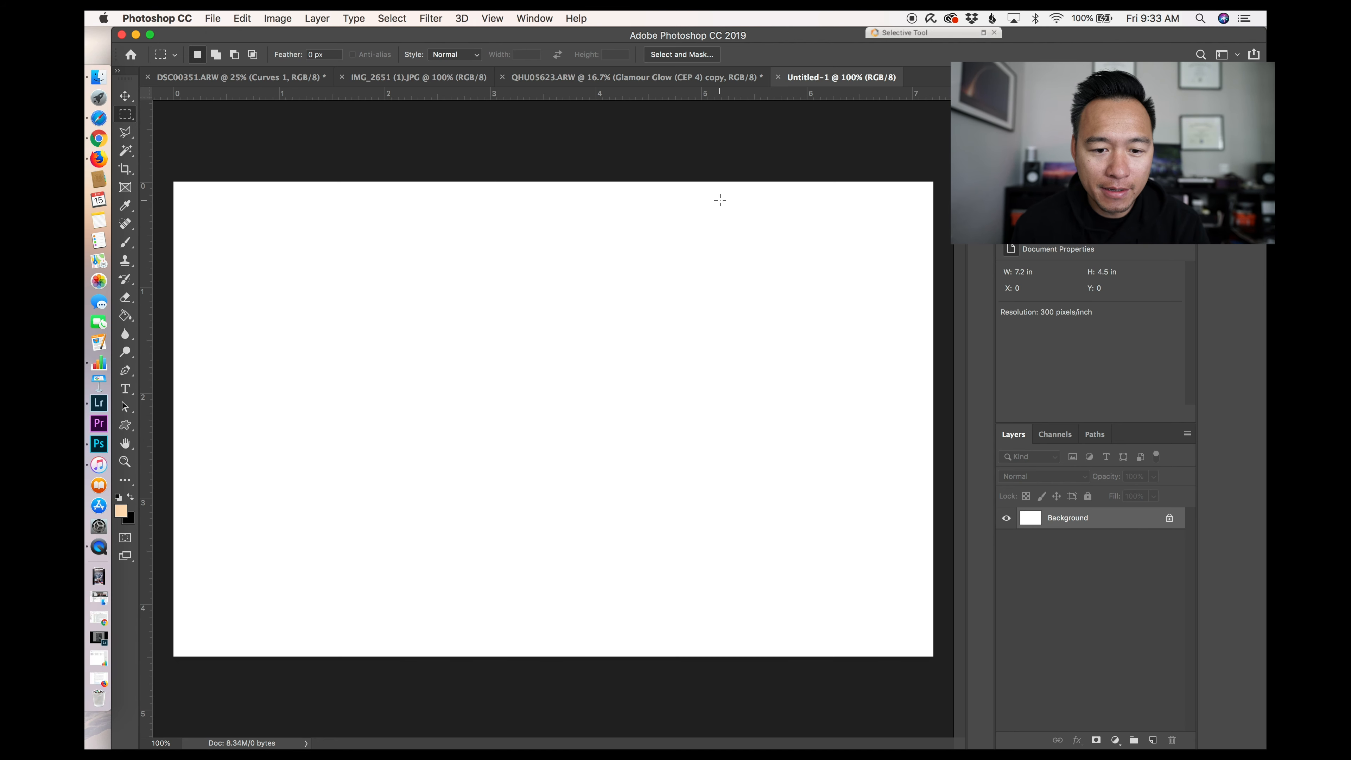
Step: Copy the whole frozen-lake skyline photo and paste it into the new document as a layer
click(288, 78)
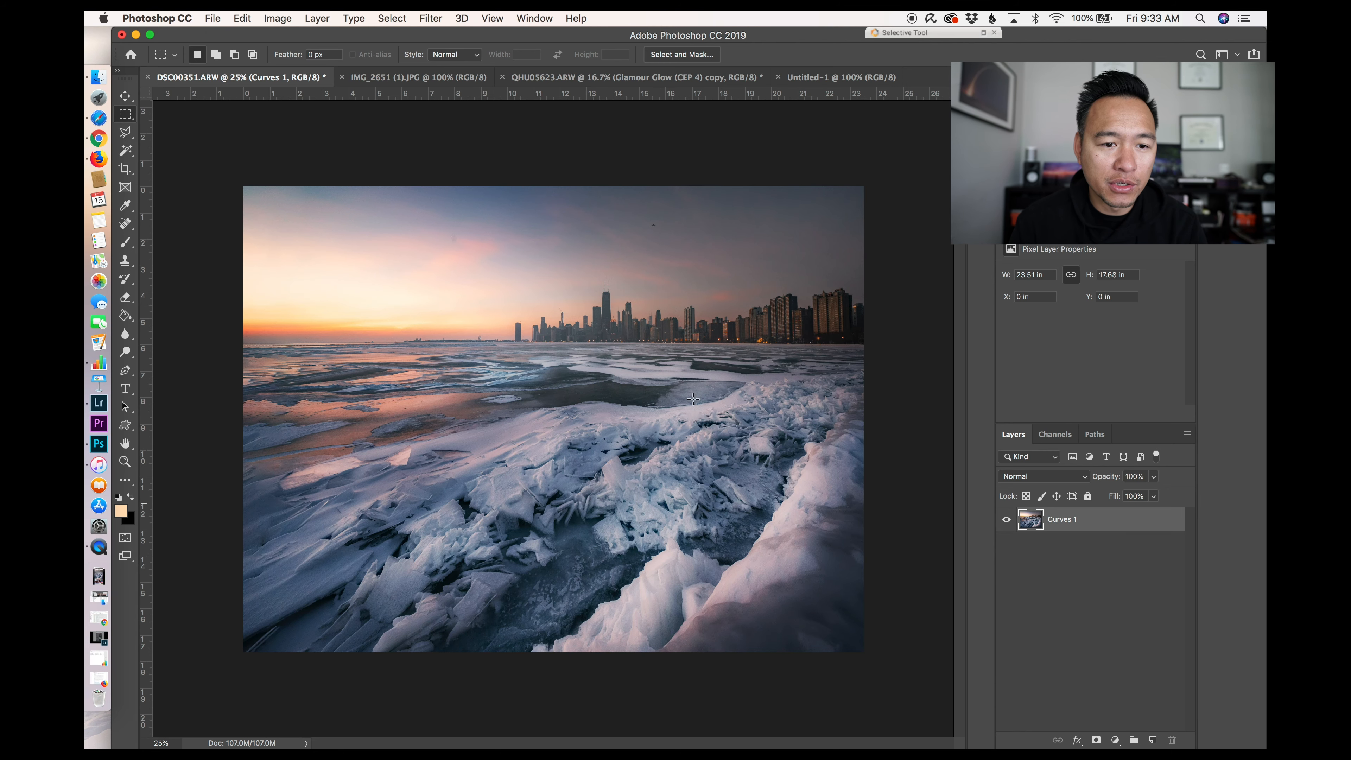
click(860, 80)
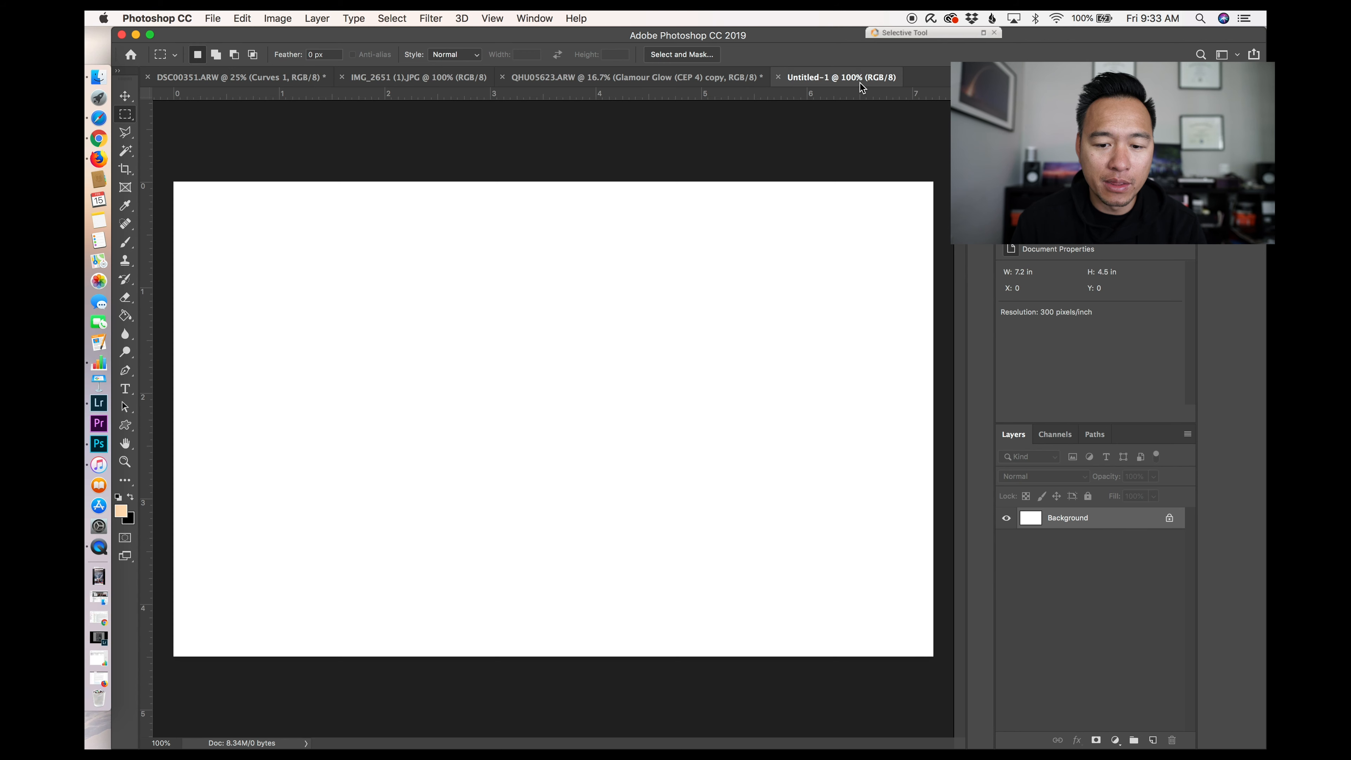
click(218, 78)
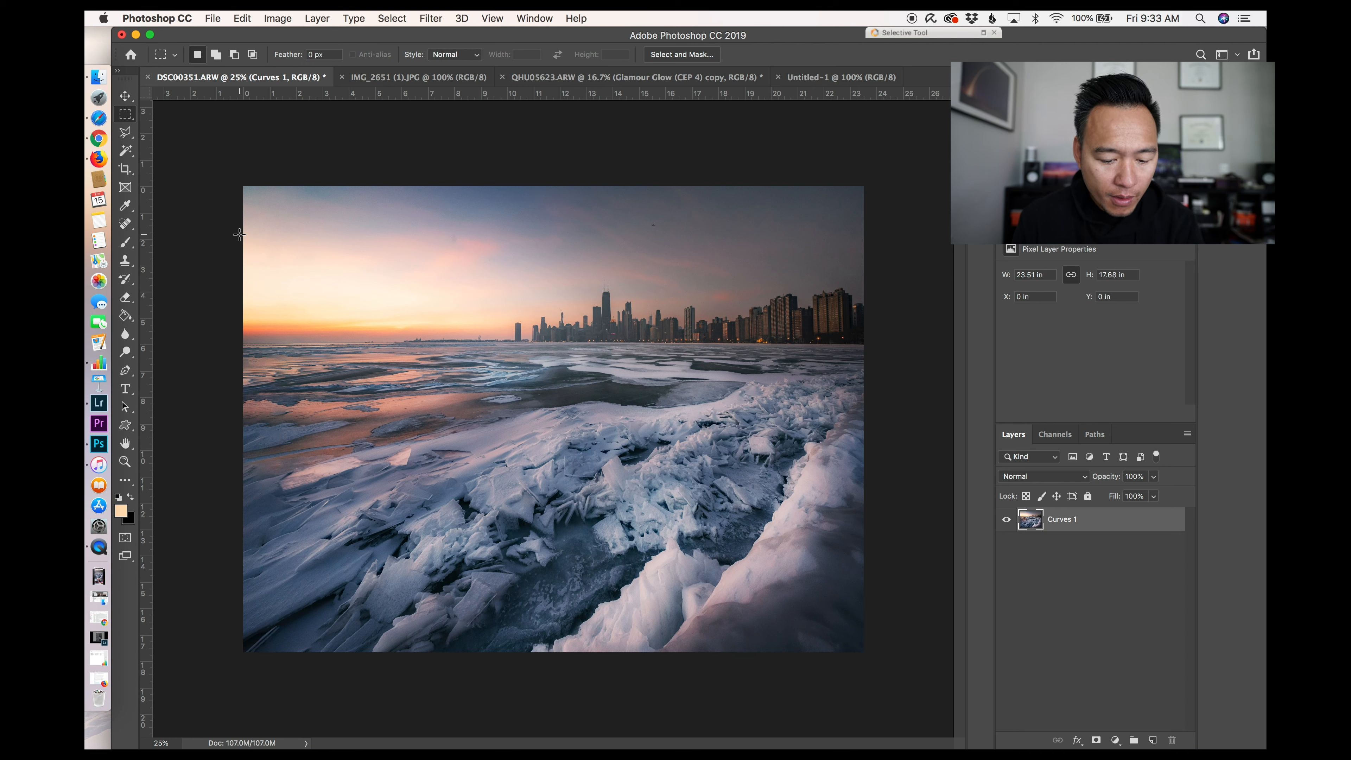
key(super+a)
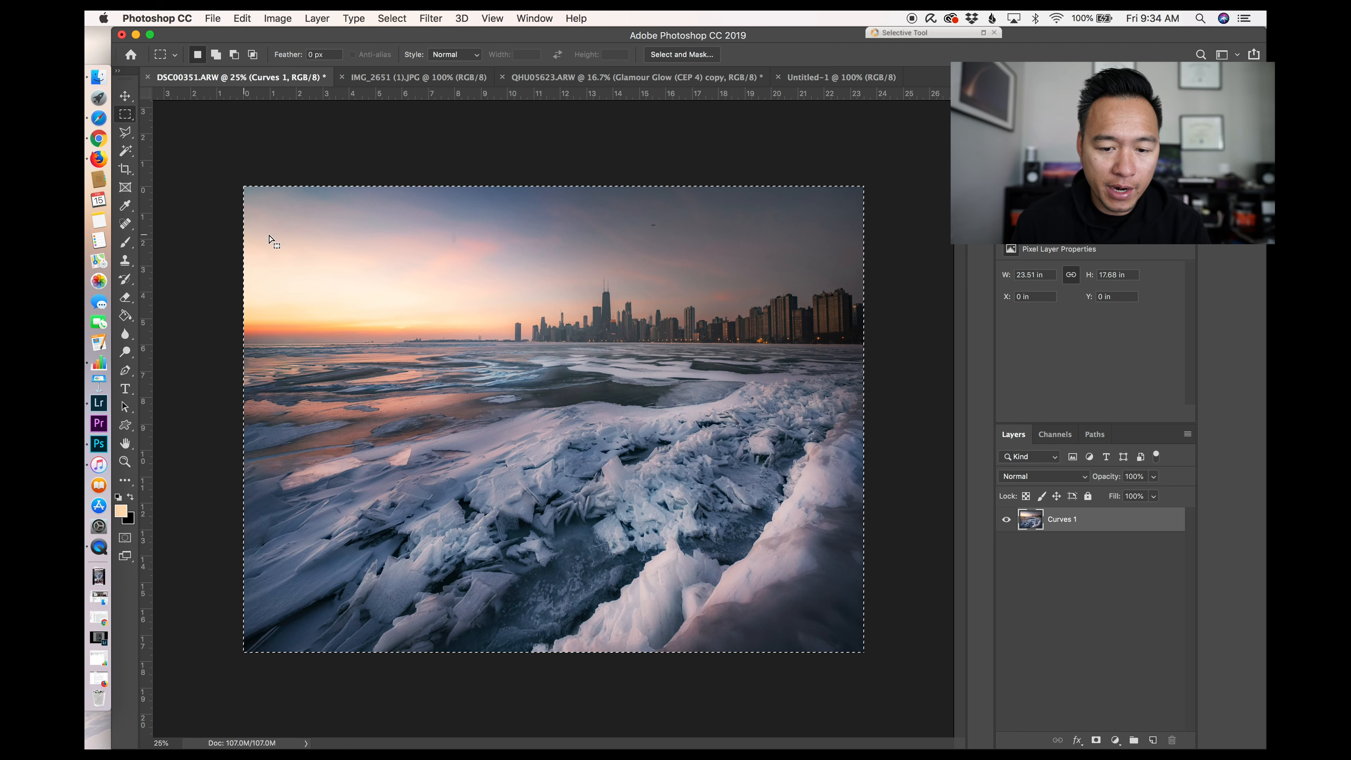
click(854, 81)
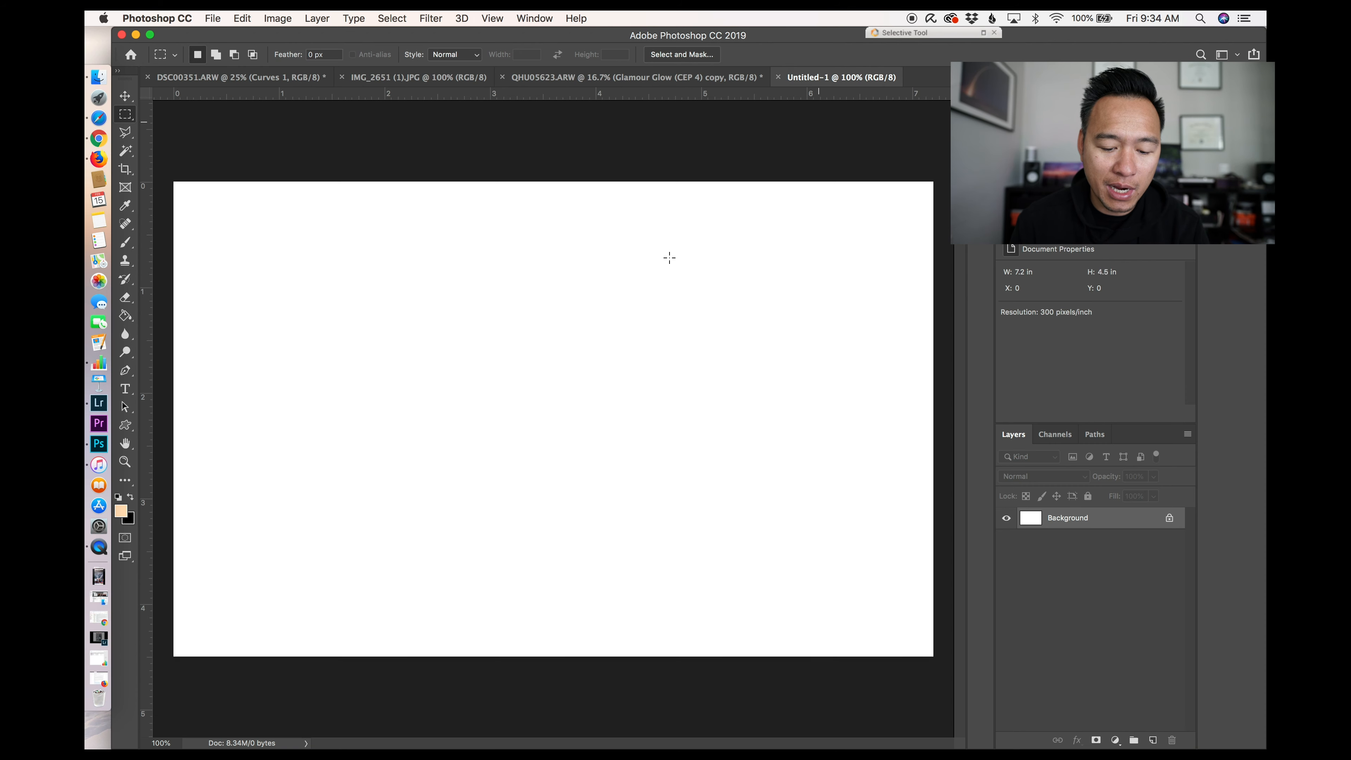
drag(648, 280, 649, 280)
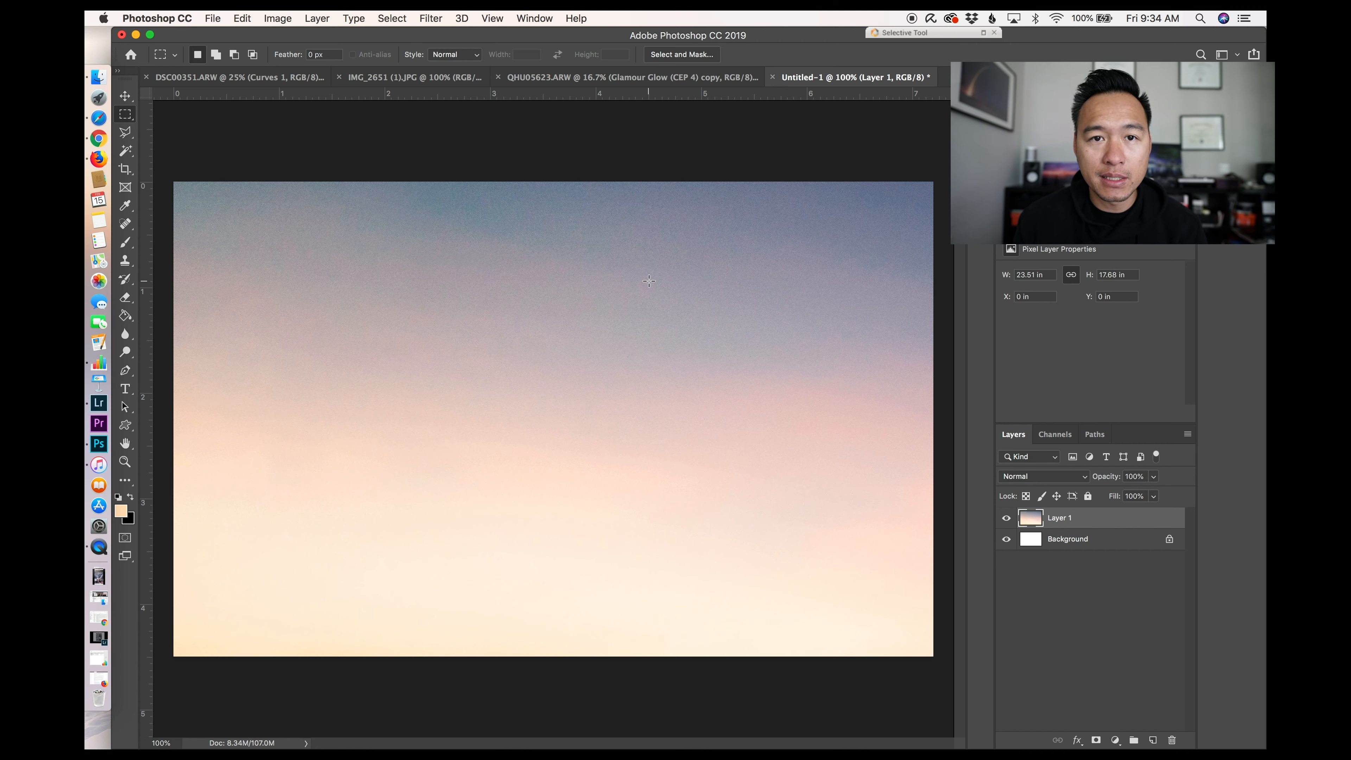
Step: Scale the pasted photo down to about 33.5% so it spans the canvas width, and shift it up
key(super+minus)
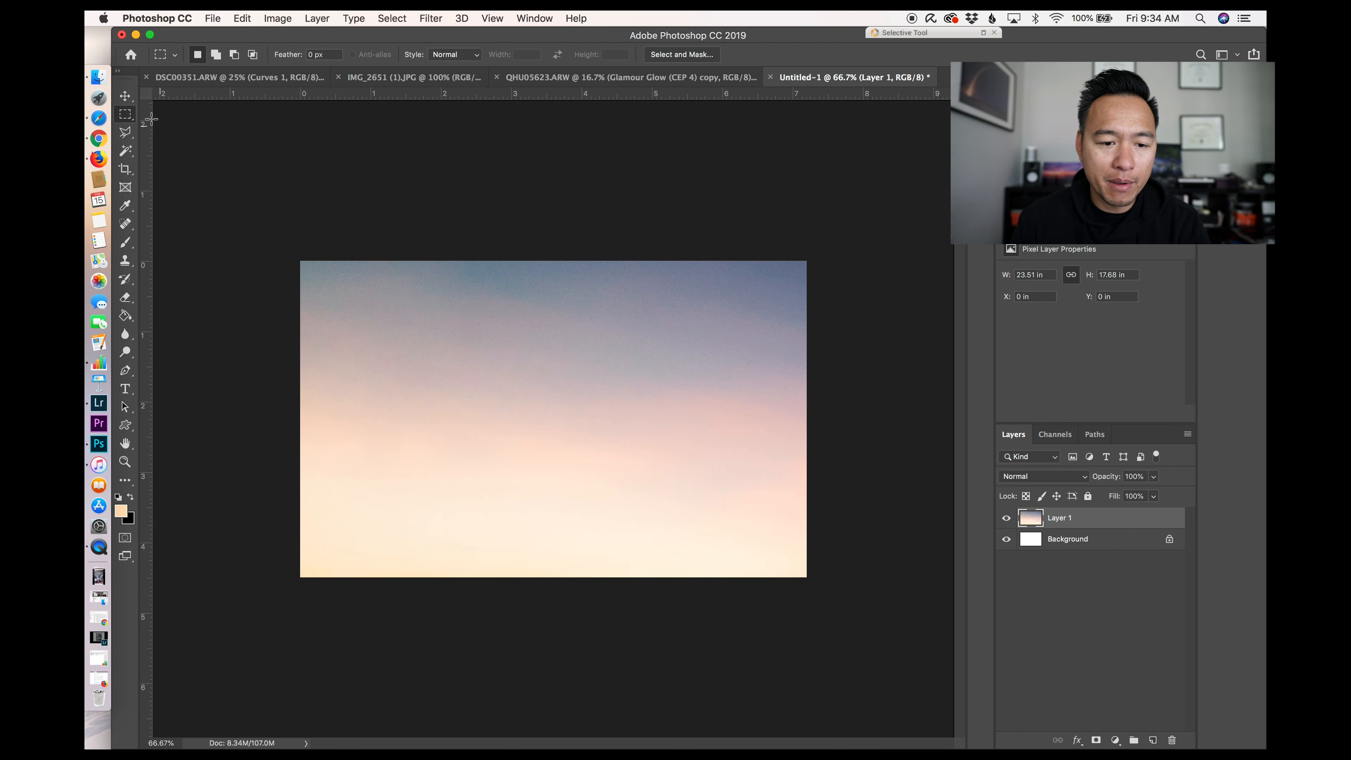
click(124, 95)
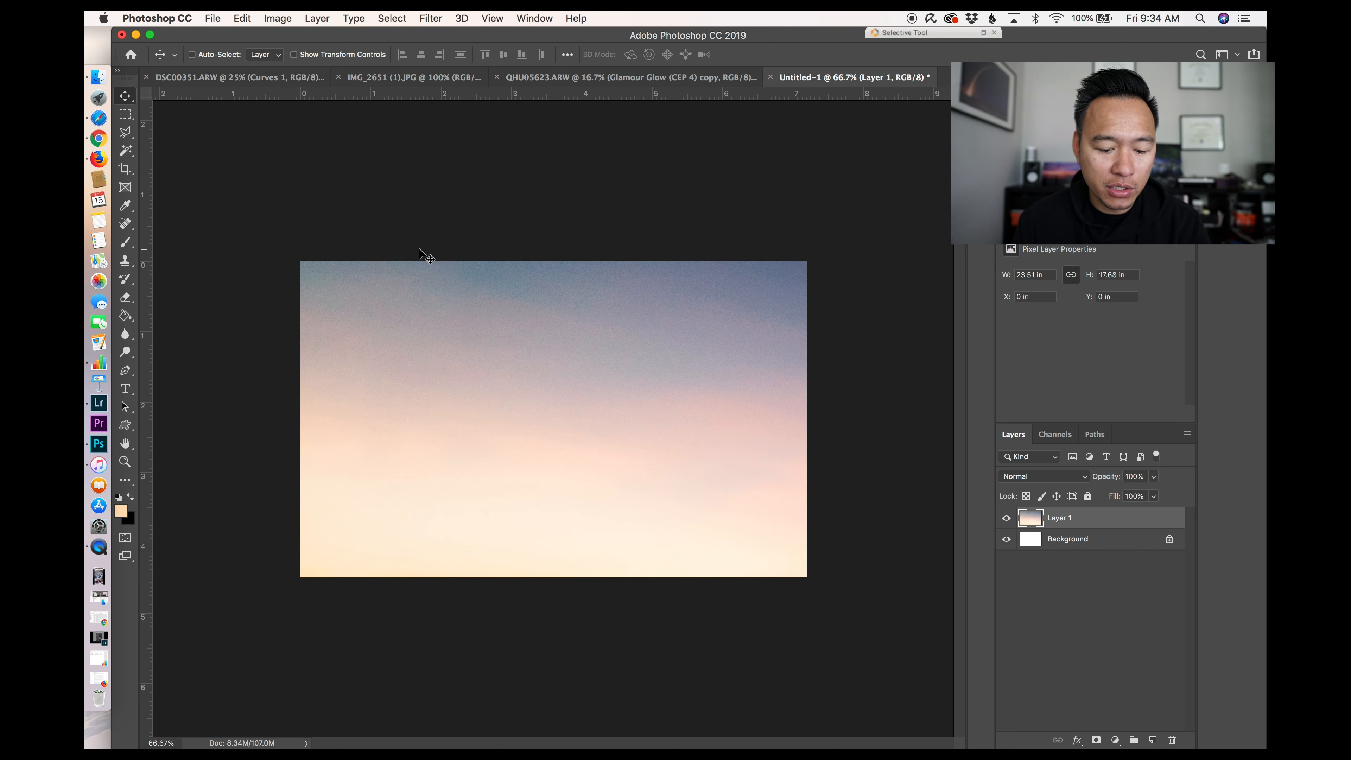
key(cmd+t)
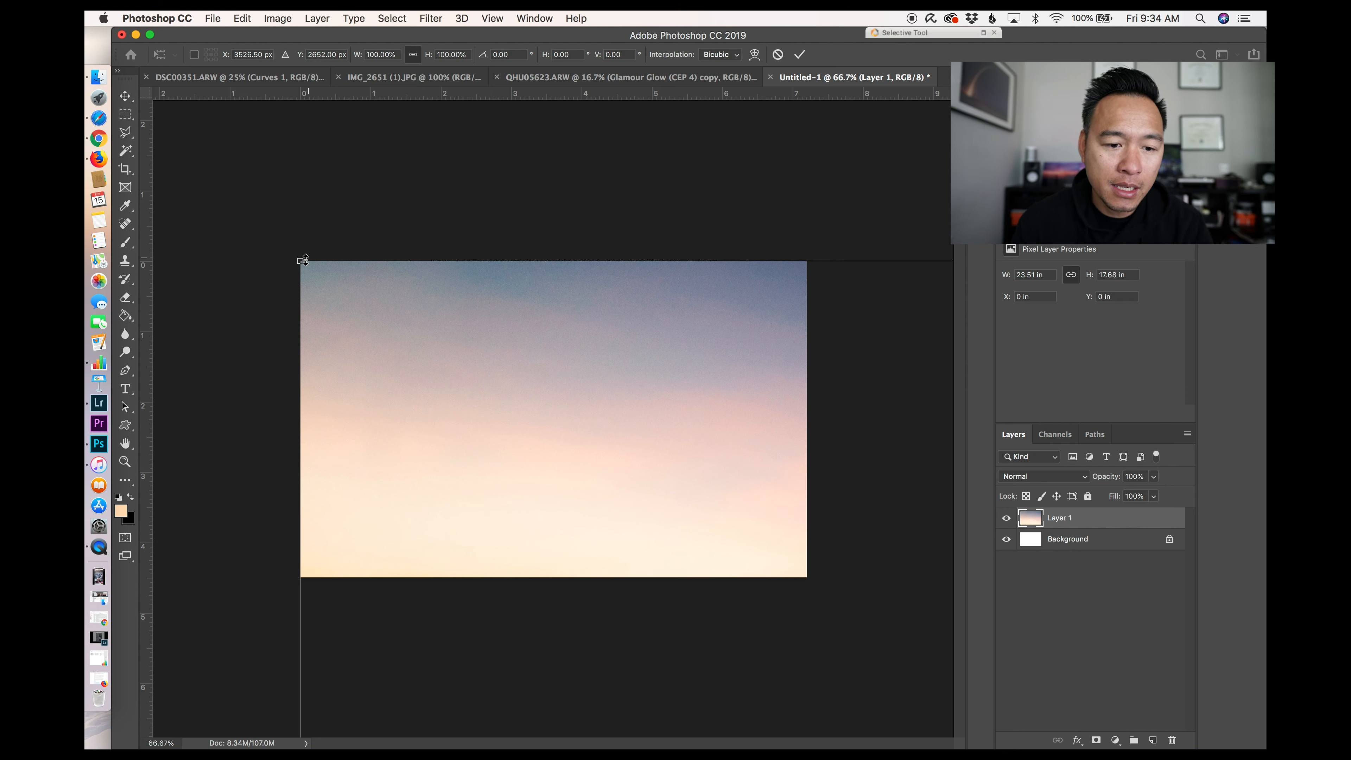
drag(303, 260, 759, 569)
drag(792, 619, 331, 261)
mouse_move(840, 647)
mouse_down()
mouse_move(858, 660)
mouse_move(797, 597)
mouse_move(789, 565)
mouse_move(865, 643)
mouse_up()
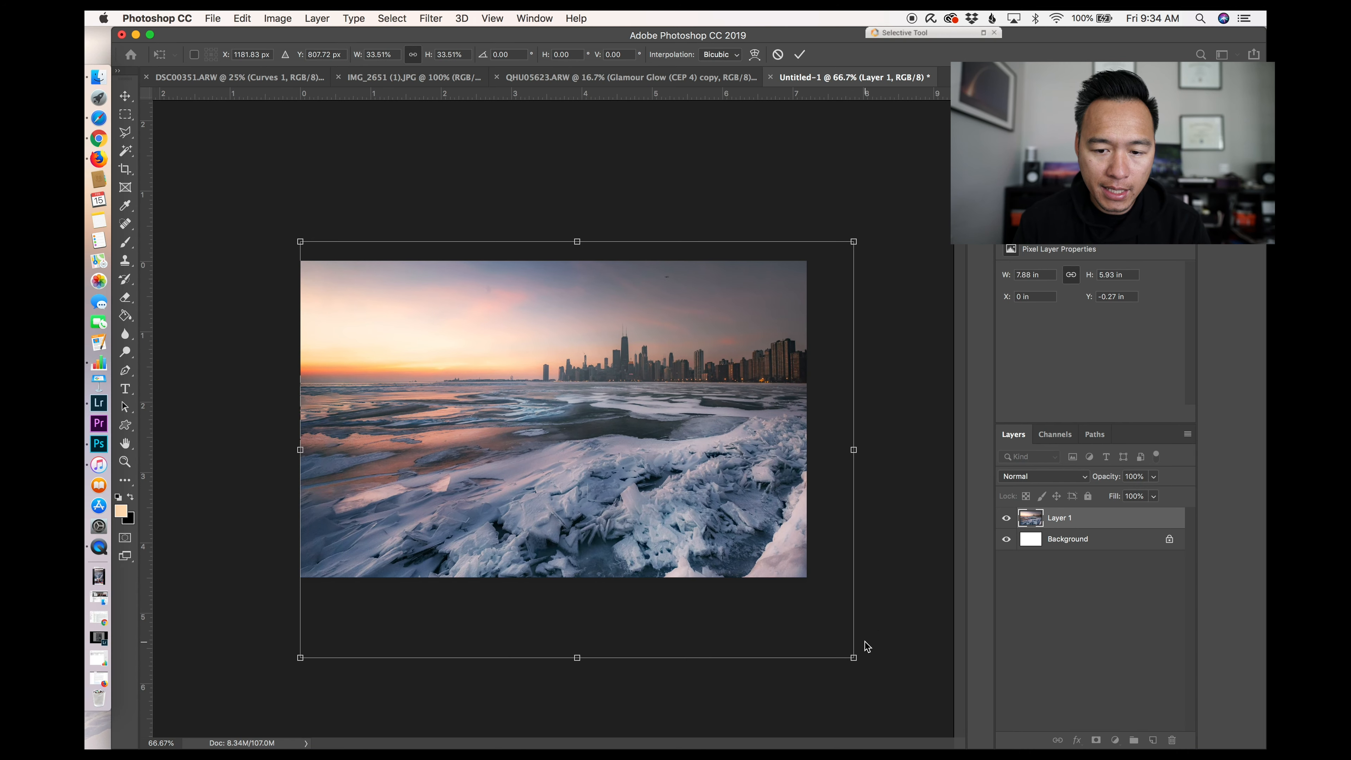
key(Return)
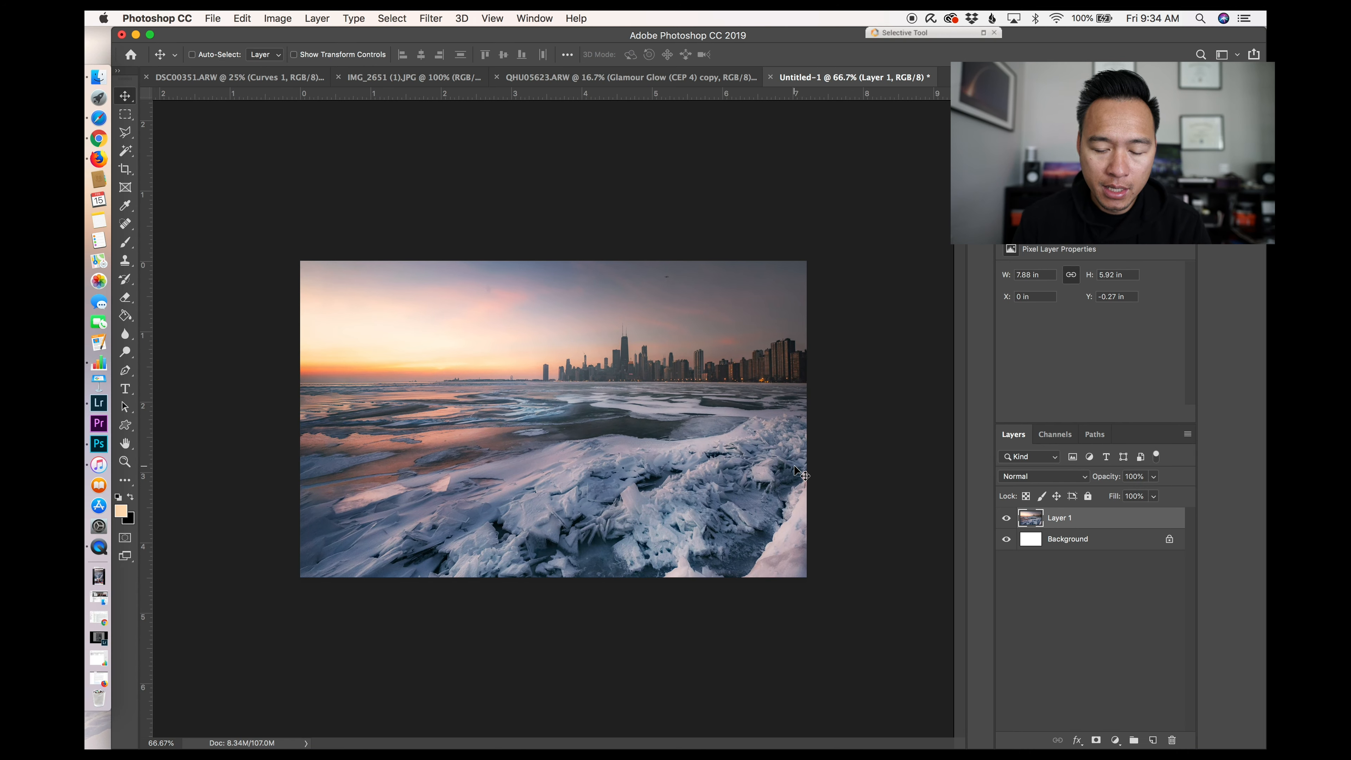
drag(795, 468, 793, 420)
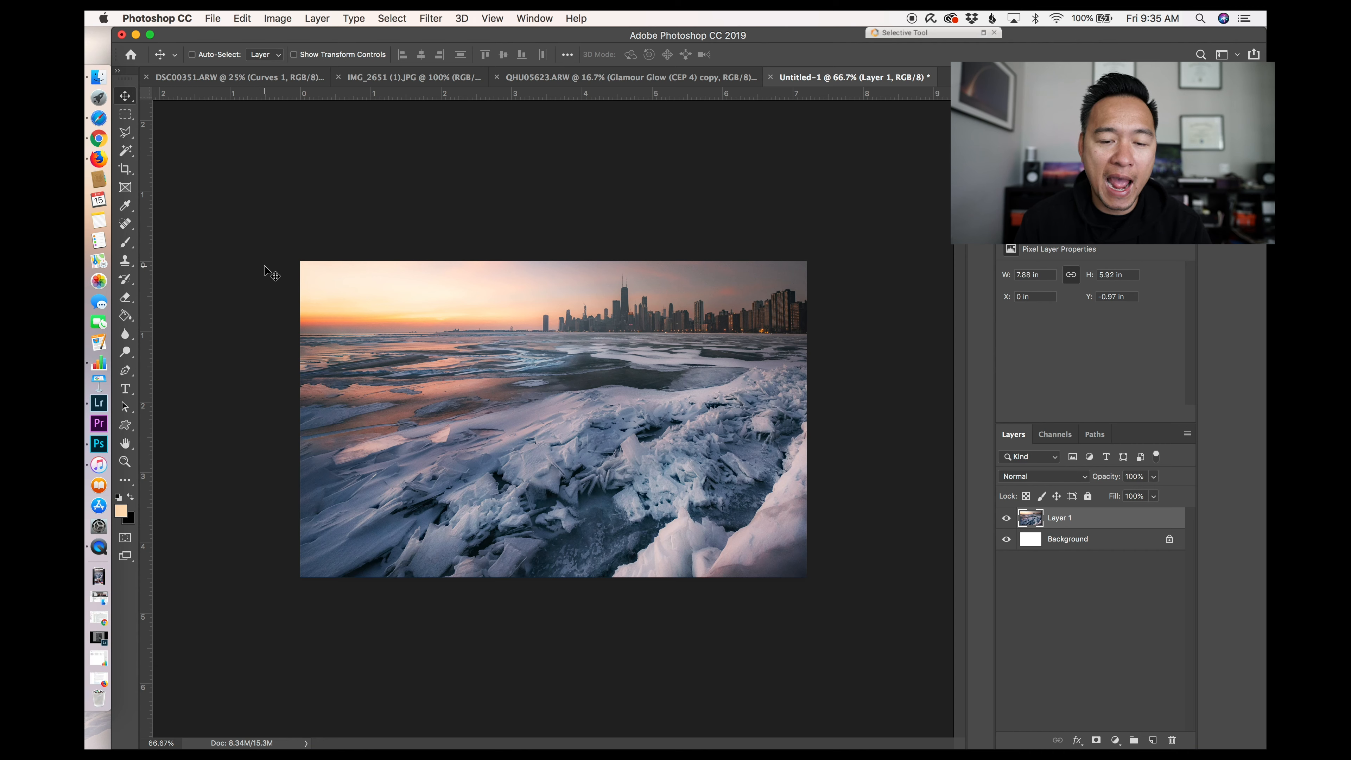
Step: Unlock the background layer and add a vertical guide at the canvas's horizontal centre
click(1169, 540)
drag(147, 378, 556, 377)
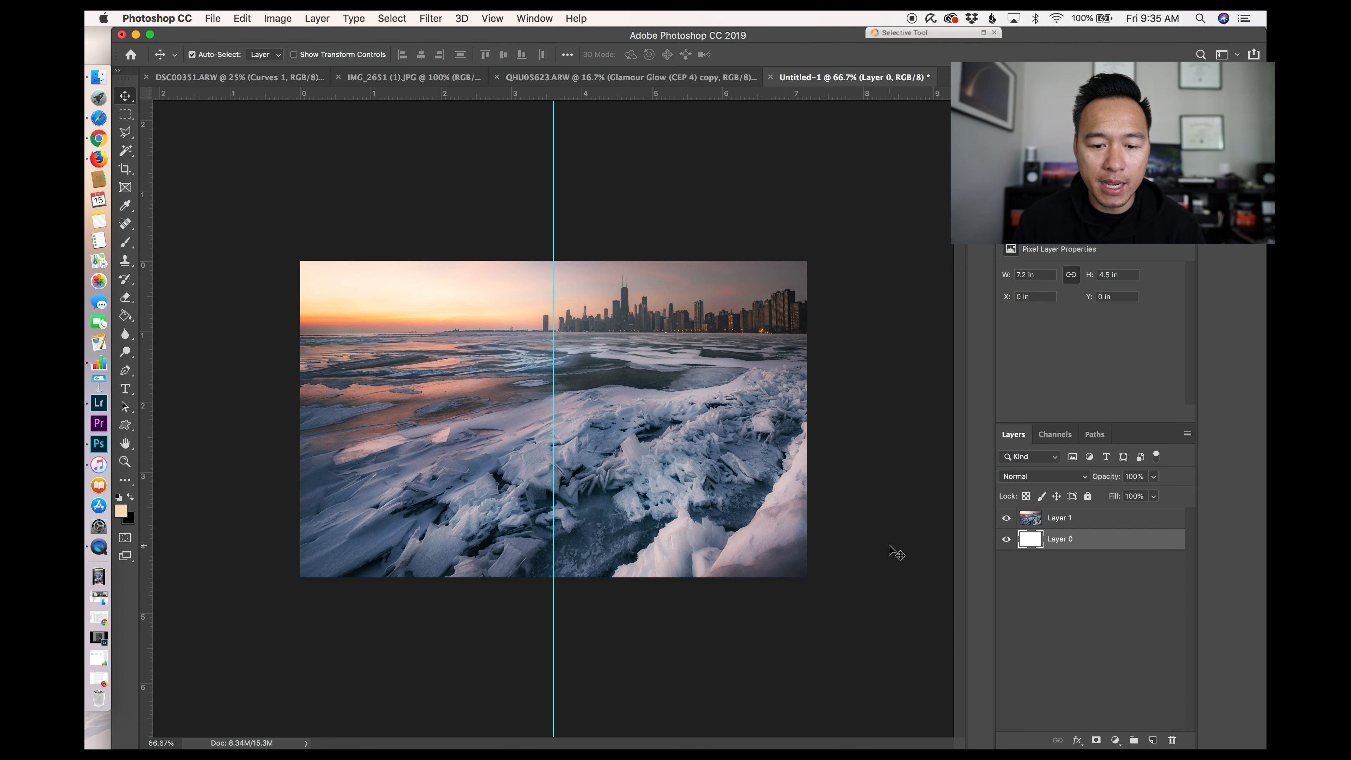
key(super+t)
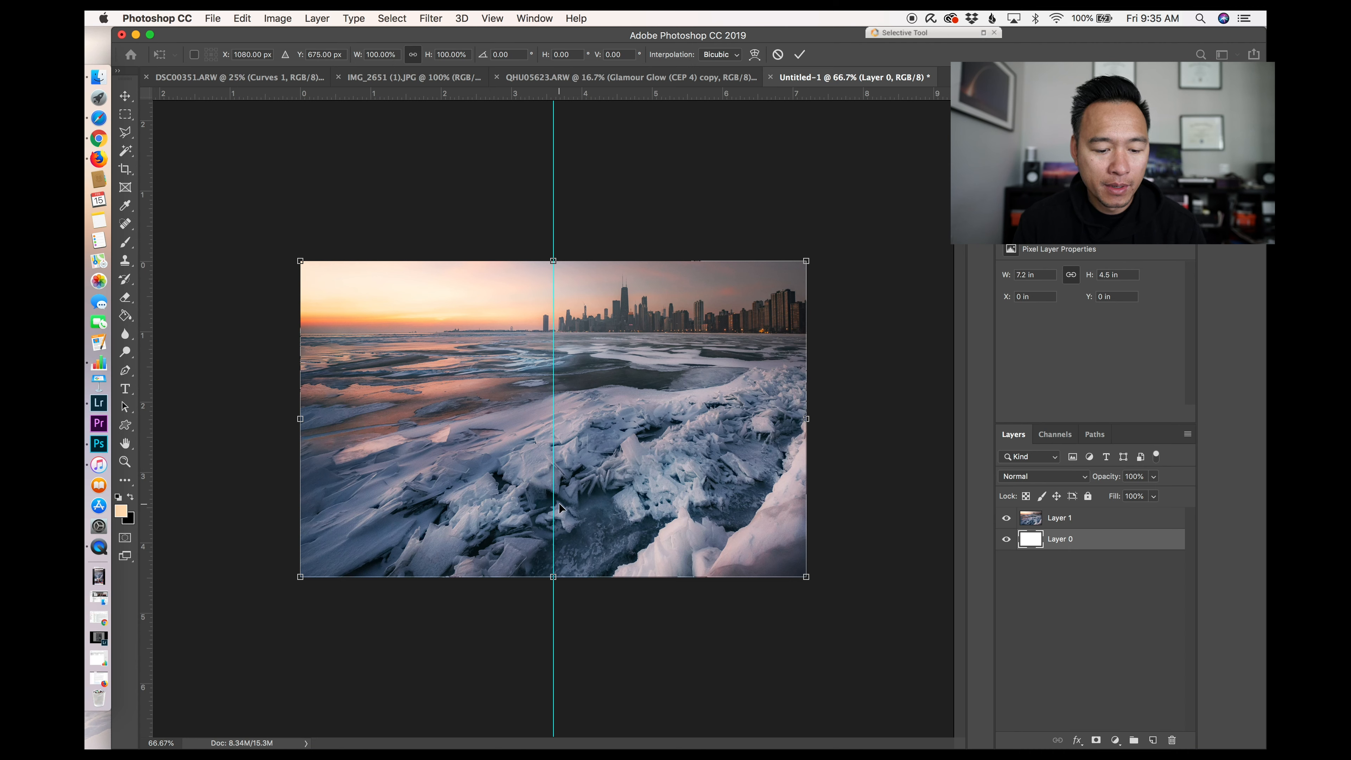
key(Return)
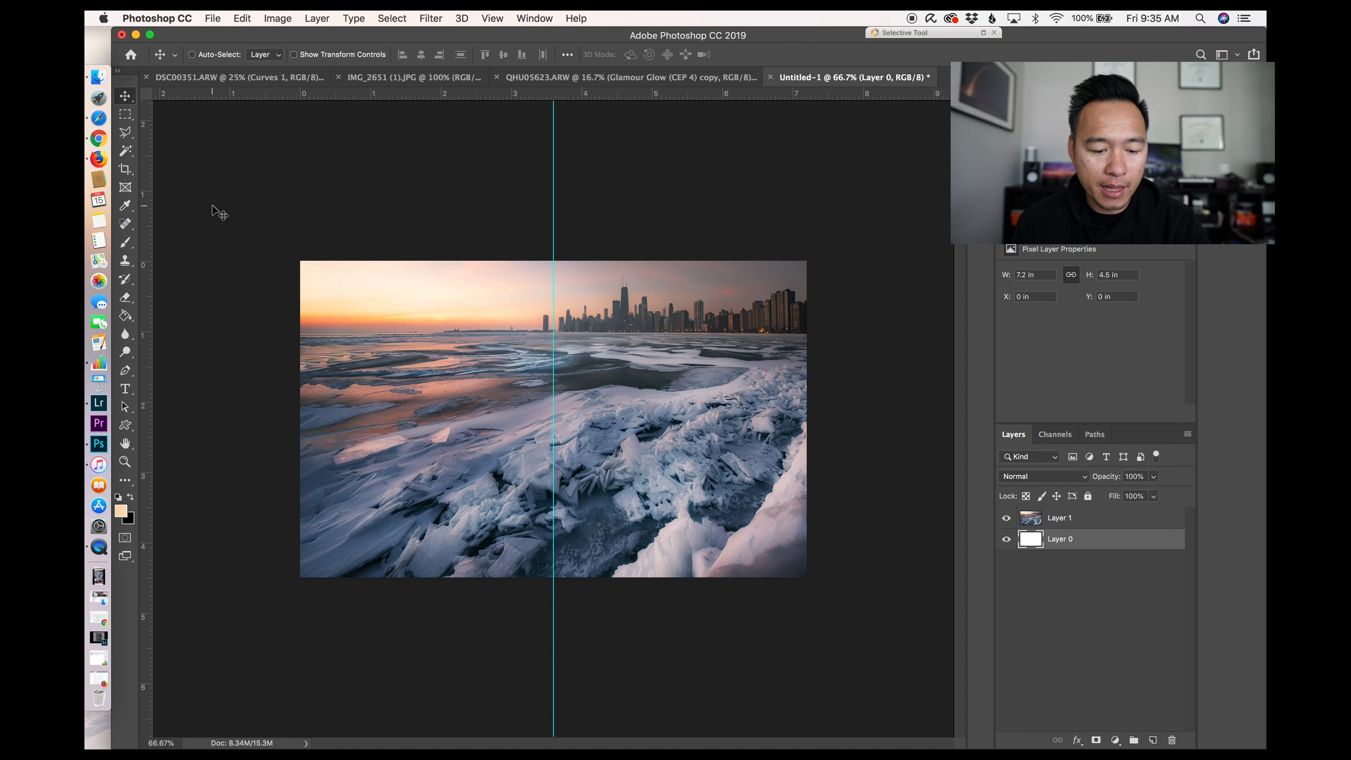
Step: Select the left half of the canvas, up to the centre guide, with the Rectangular Marquee Tool
click(128, 115)
right_click(129, 116)
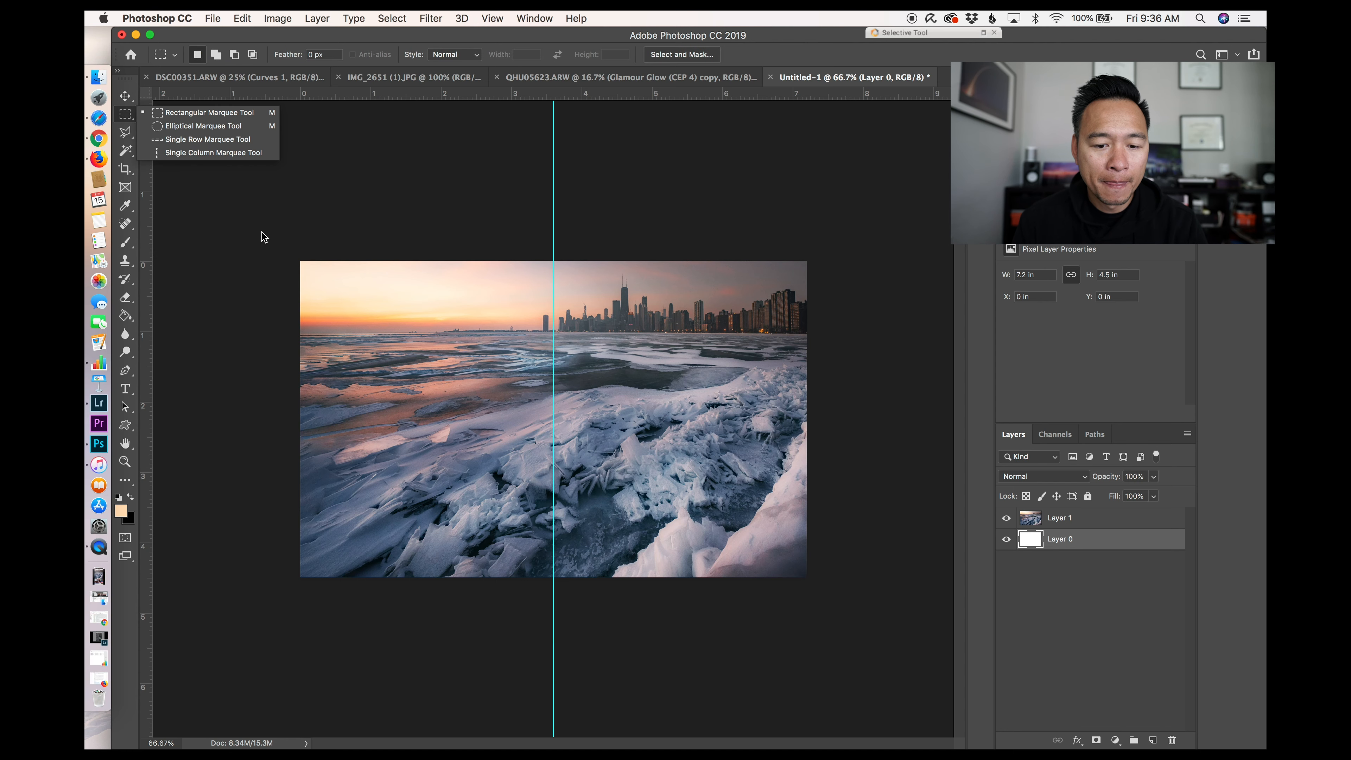
click(198, 115)
drag(300, 261, 555, 601)
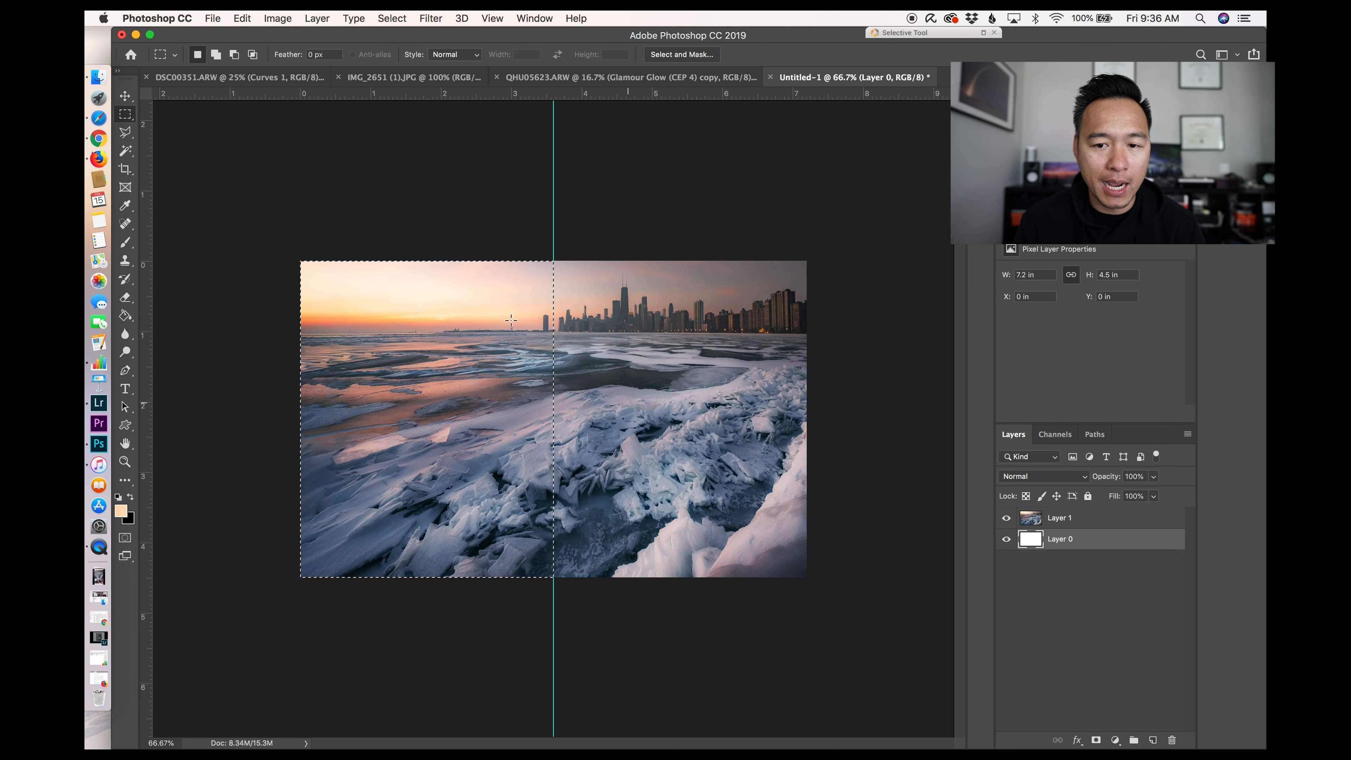
Step: Create a new 1080 × 1350 pixel document, duplicate its background layer and hide the copy
click(215, 19)
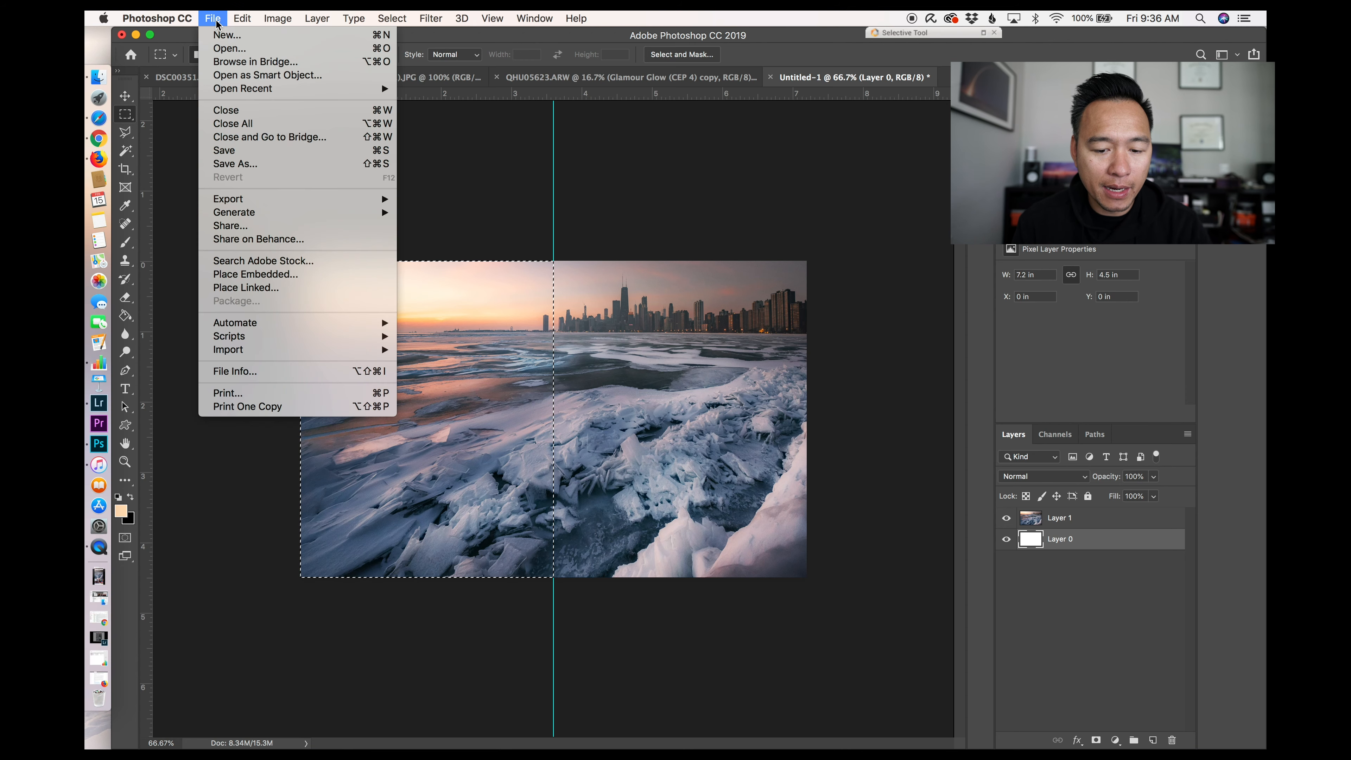
click(479, 156)
key(super+n)
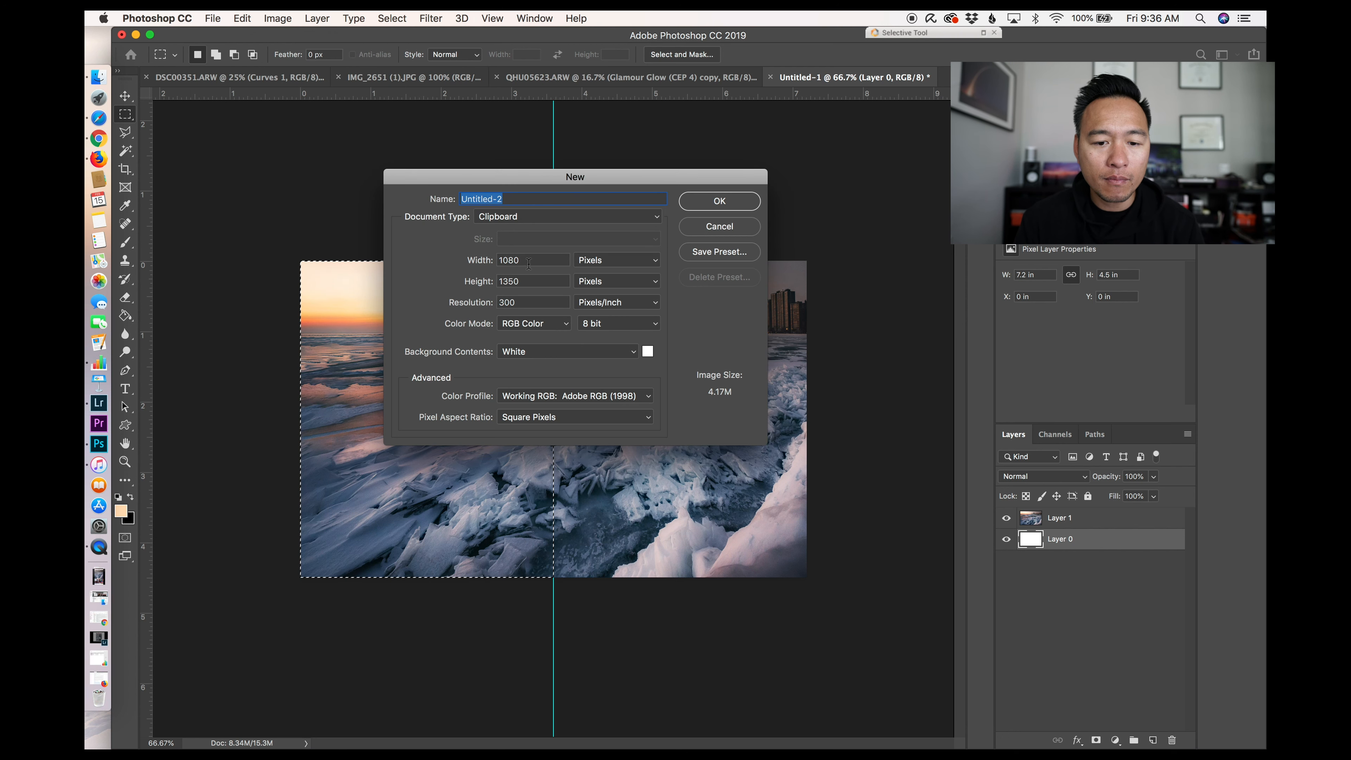
click(699, 200)
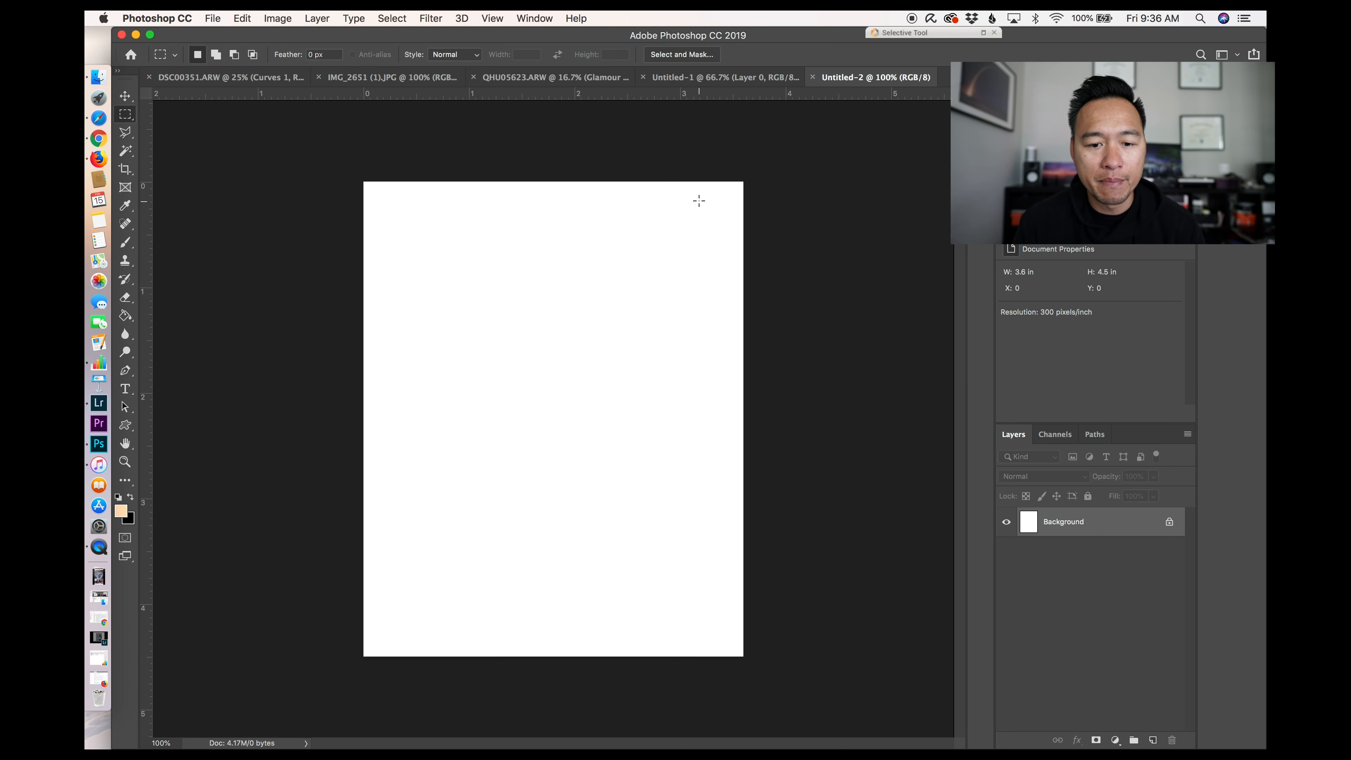
key(super+j)
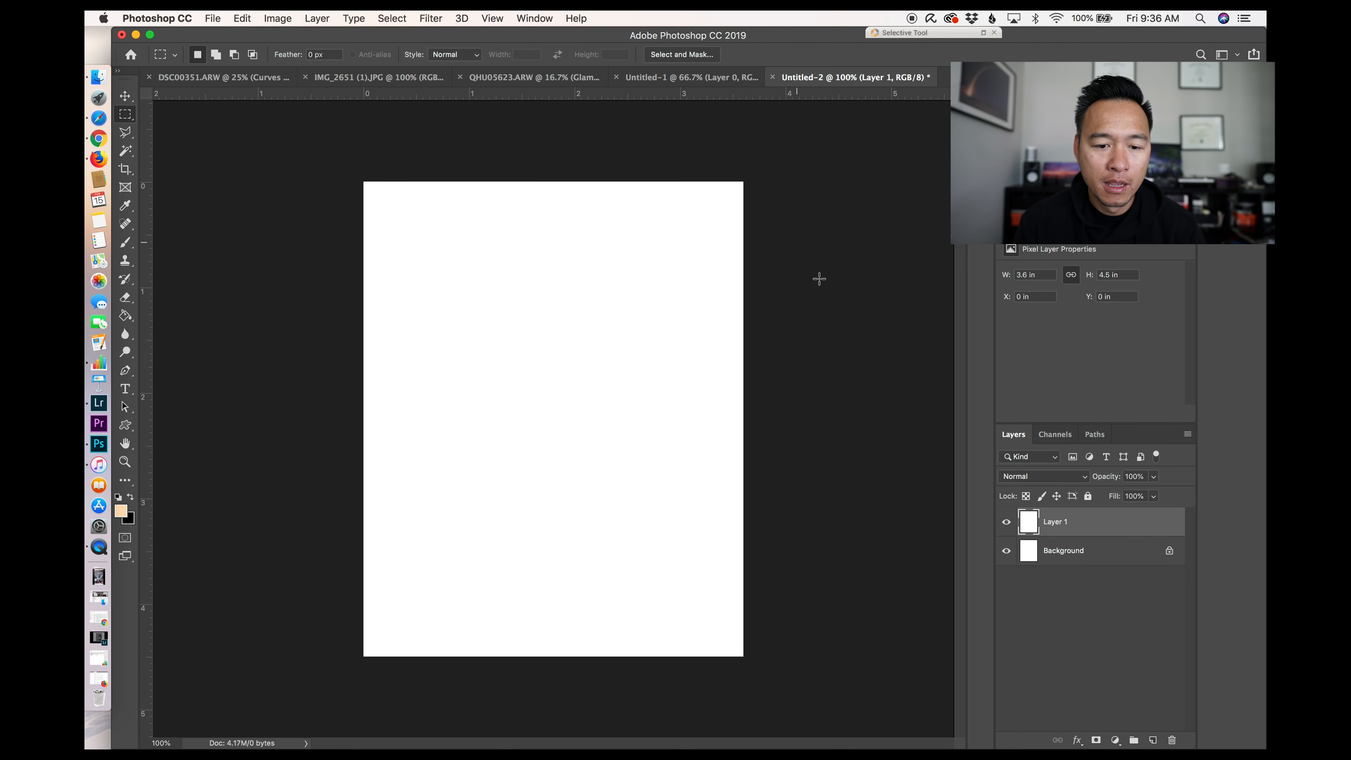
click(1006, 522)
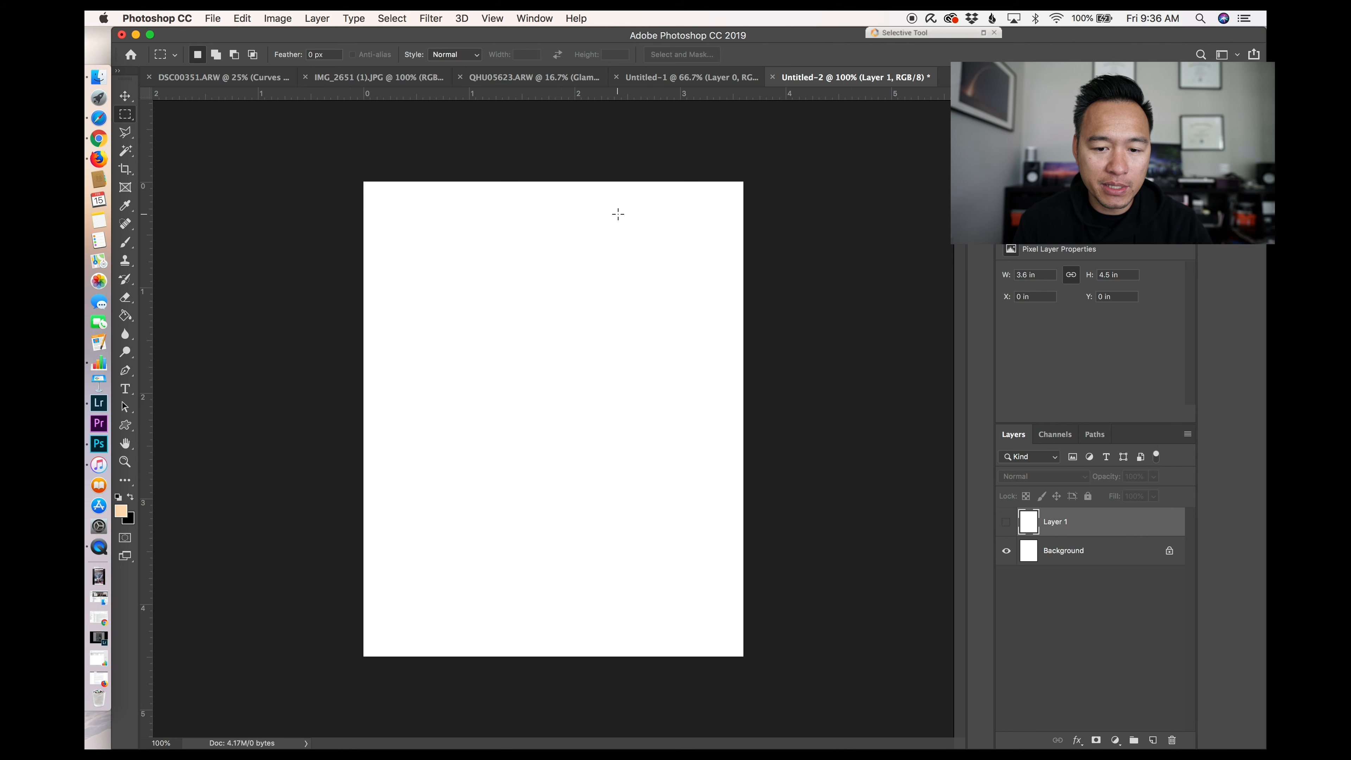
Step: Copy the left half of the panorama's photo layer and paste it into the 1080 × 1350 document
click(532, 80)
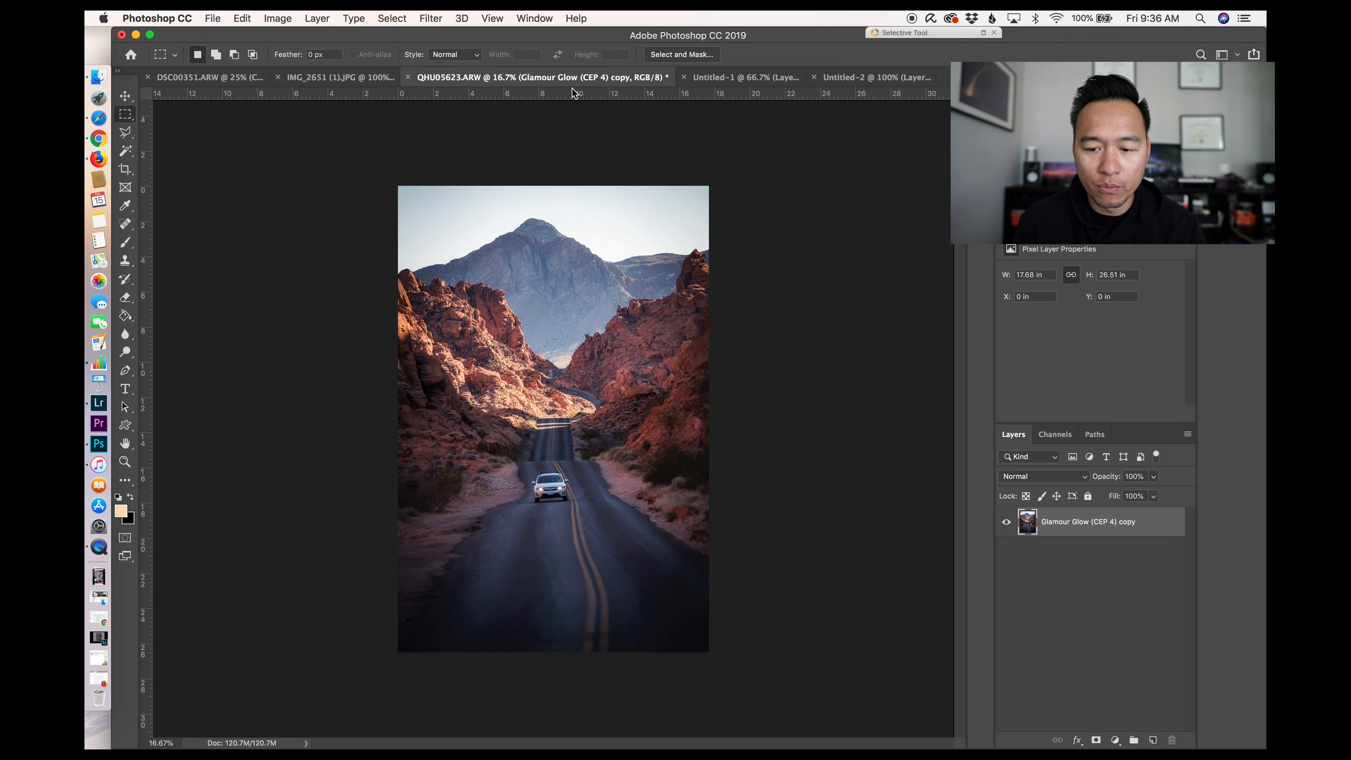
click(717, 82)
click(1064, 522)
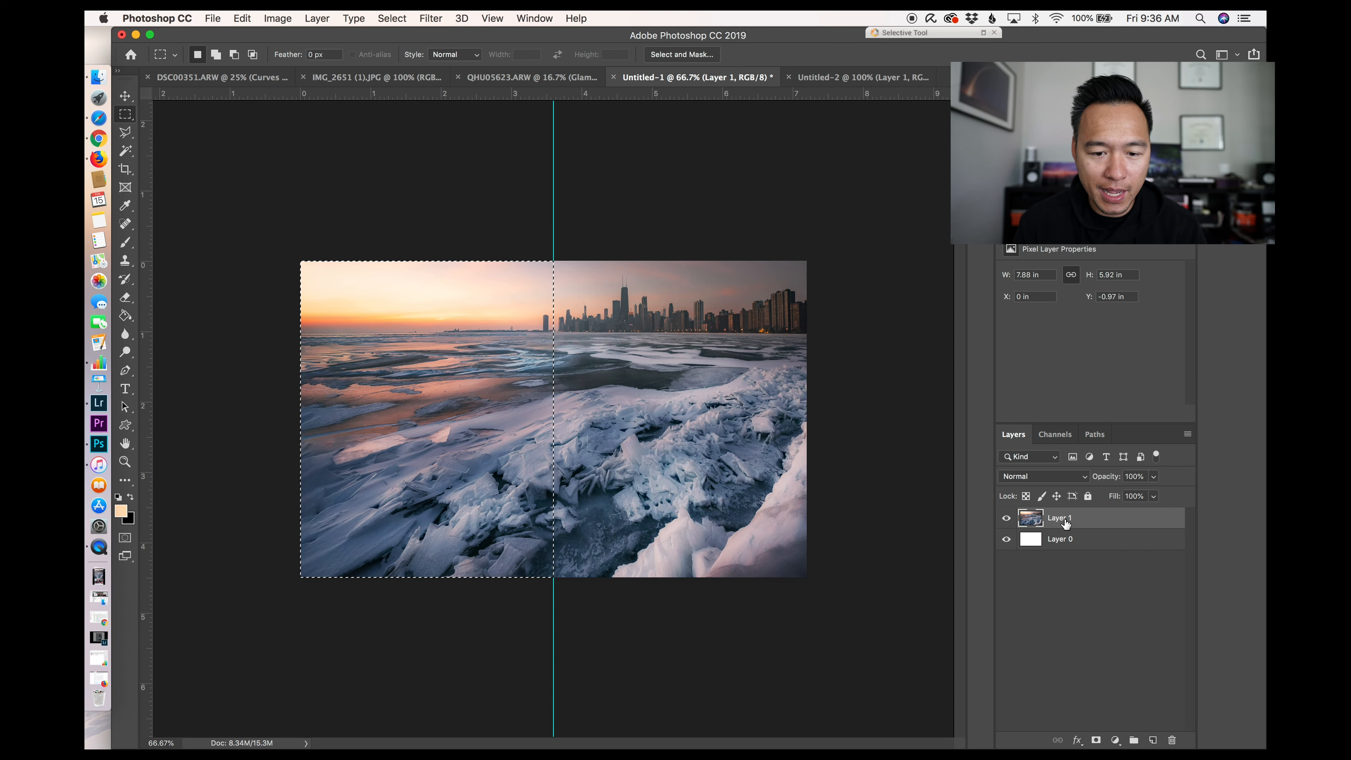
click(859, 77)
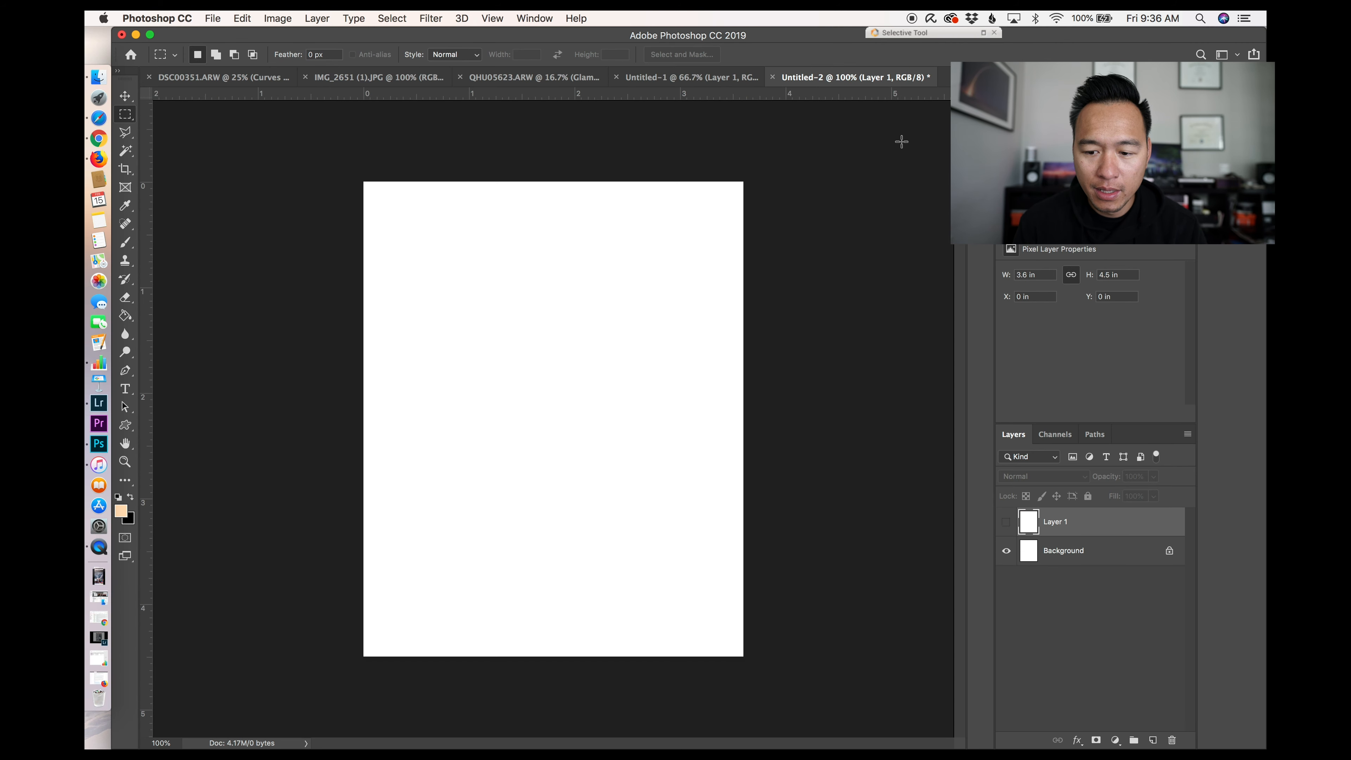
key(cmd+v)
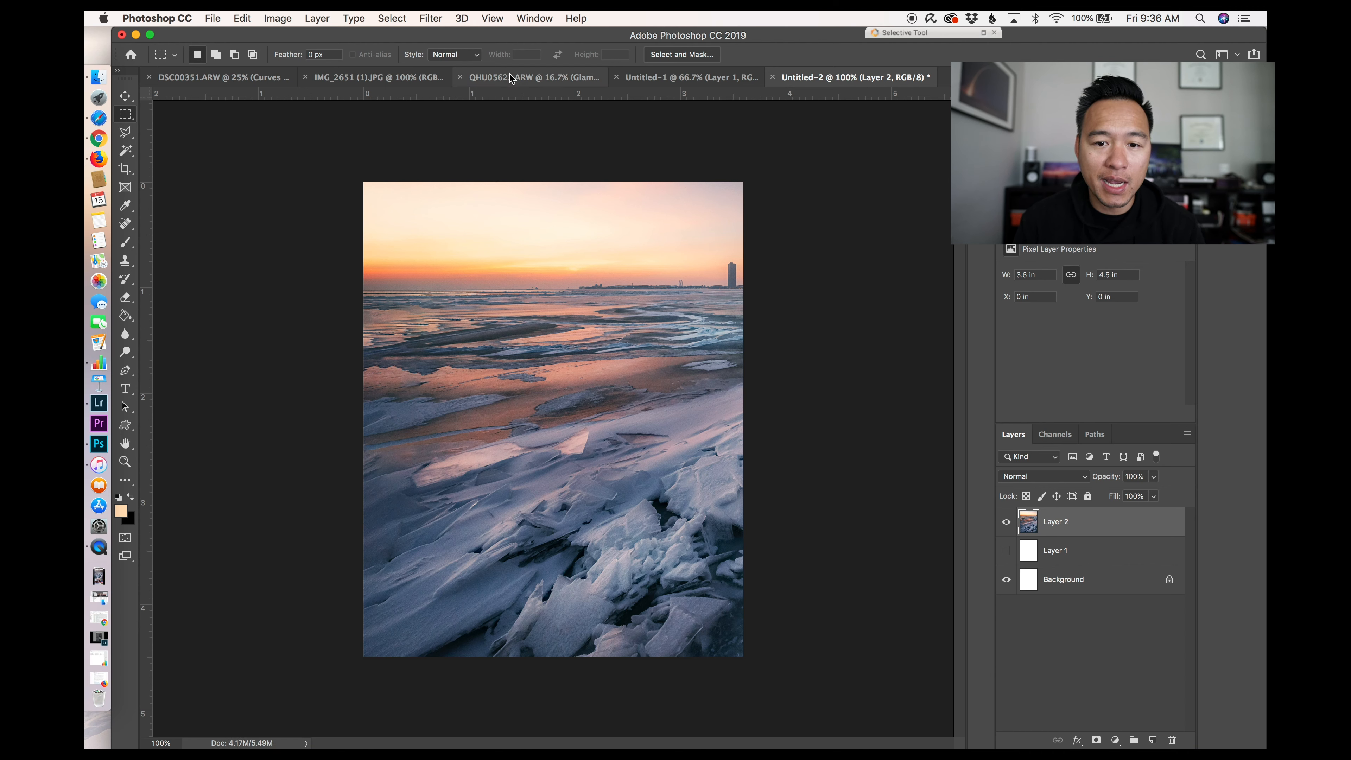
Step: Invert the selection to the panorama's right half and paste it into the 1080 × 1350 document as a new layer
click(691, 77)
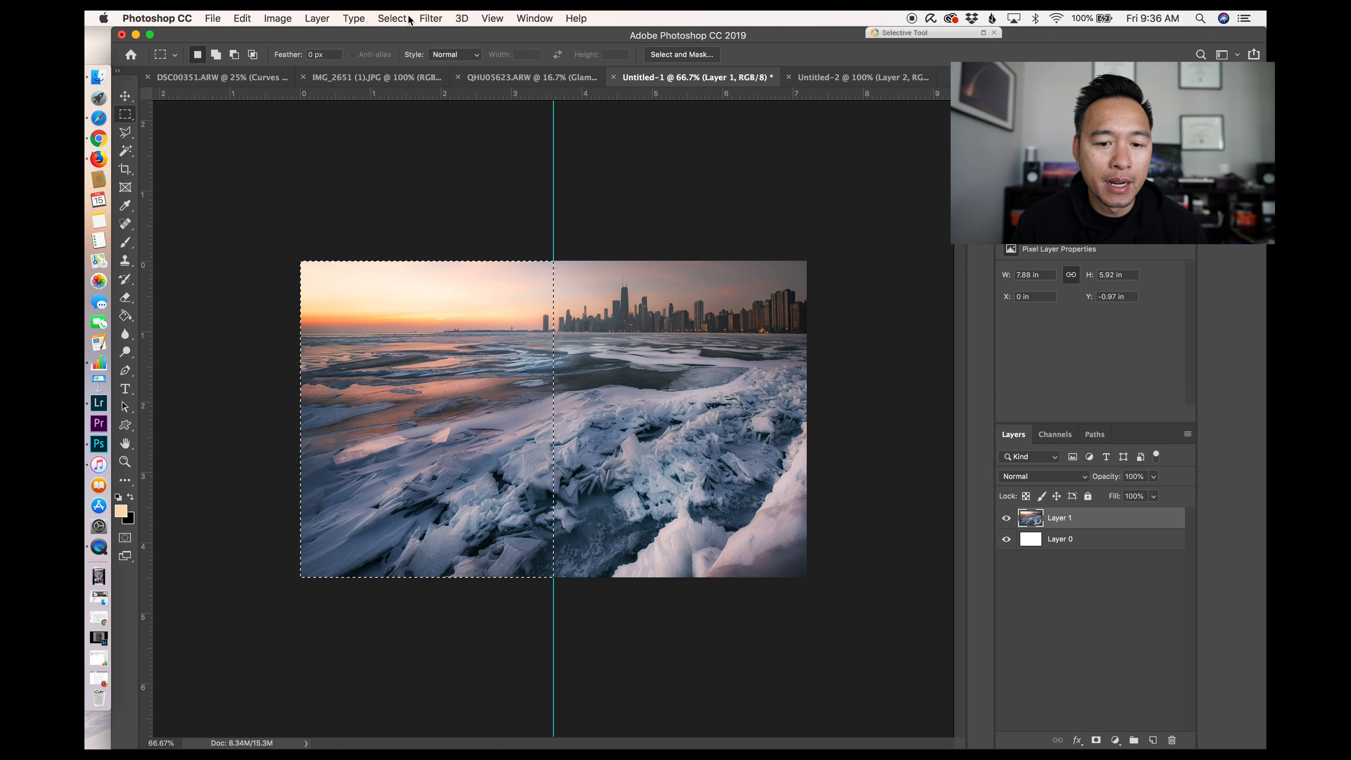
click(398, 19)
click(417, 75)
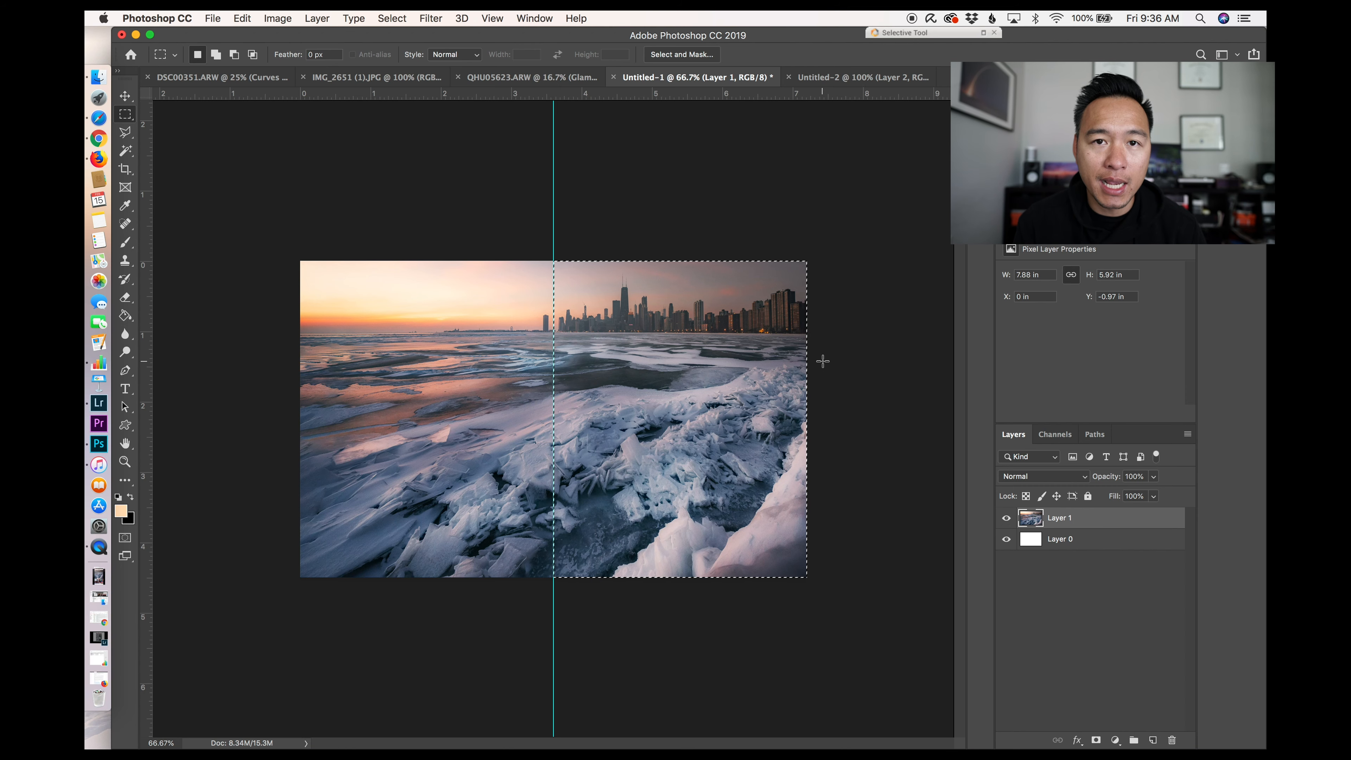
click(857, 77)
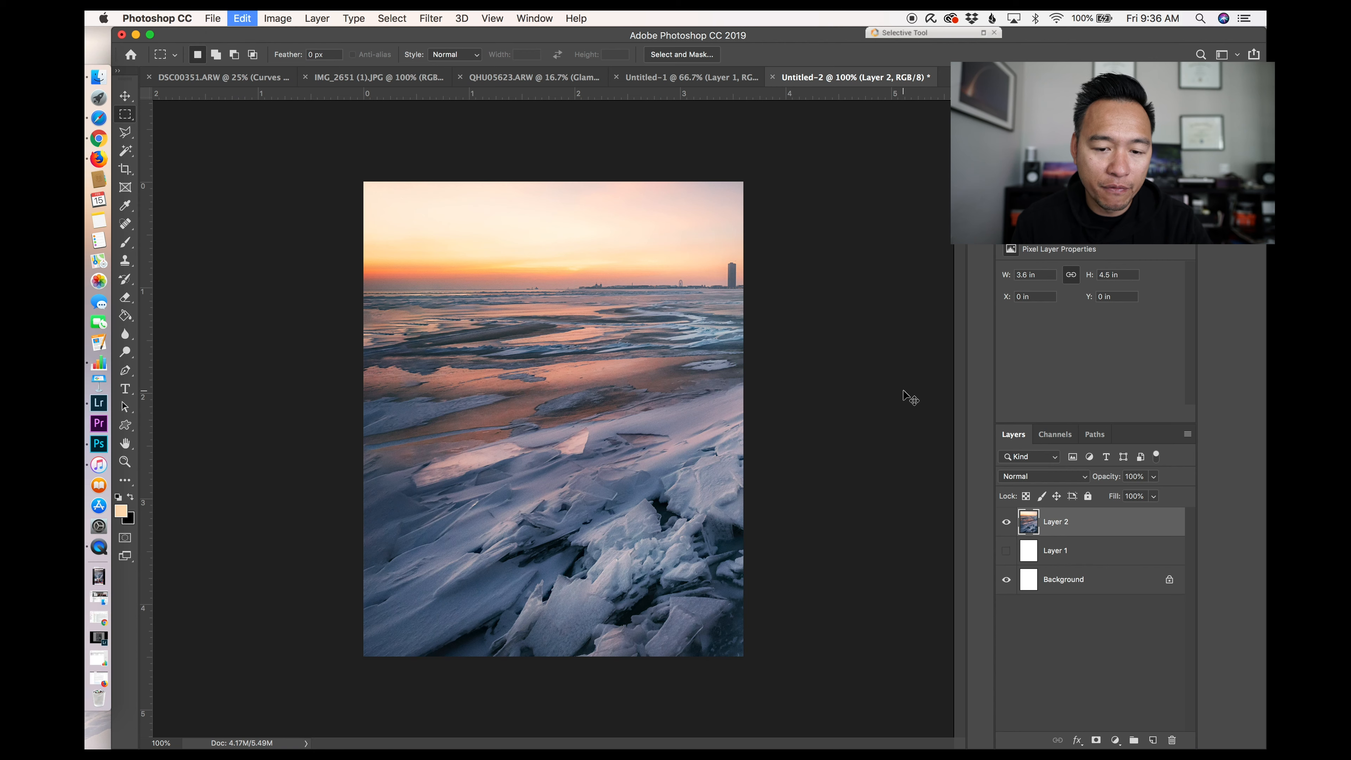
key(super+v)
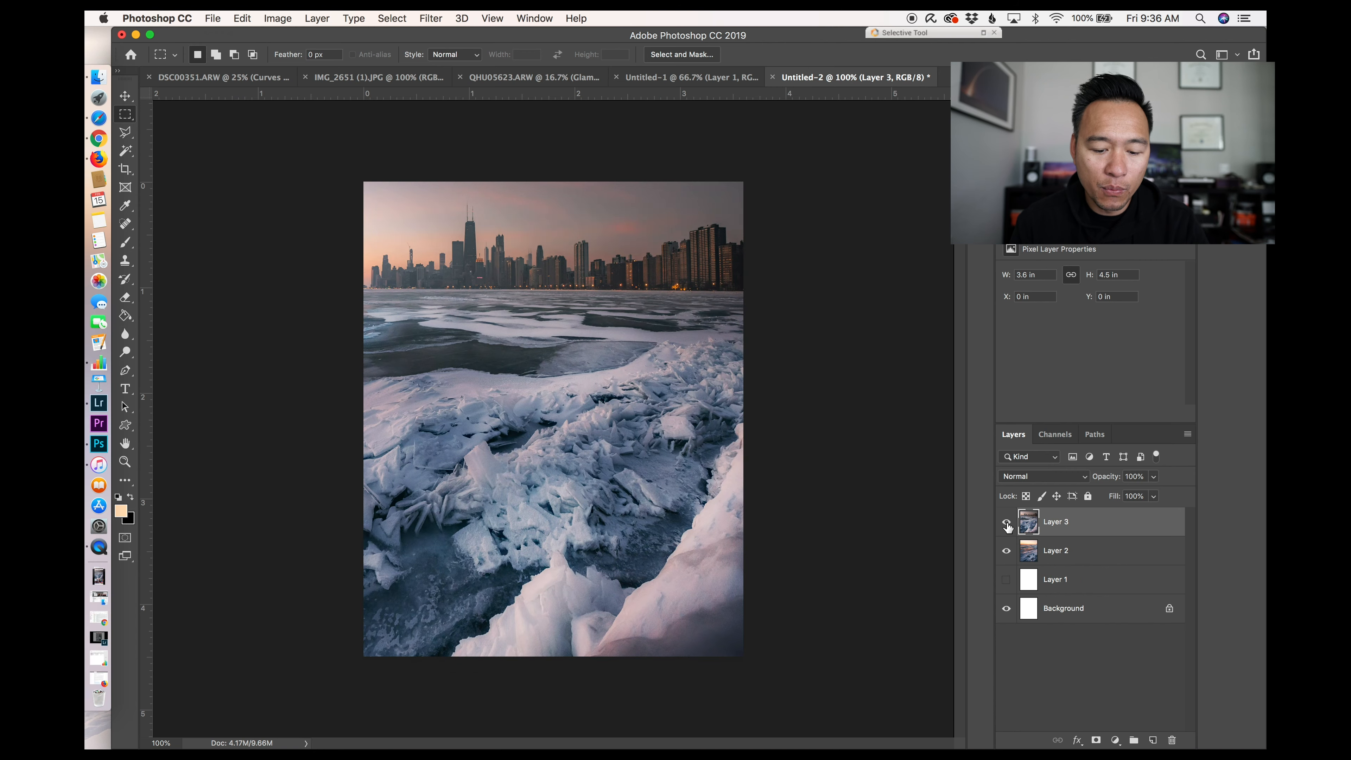
Step: Toggle the visibility of the pasted right-half layer to compare it with the left half
click(1006, 522)
click(1006, 522)
click(1006, 522)
click(1006, 523)
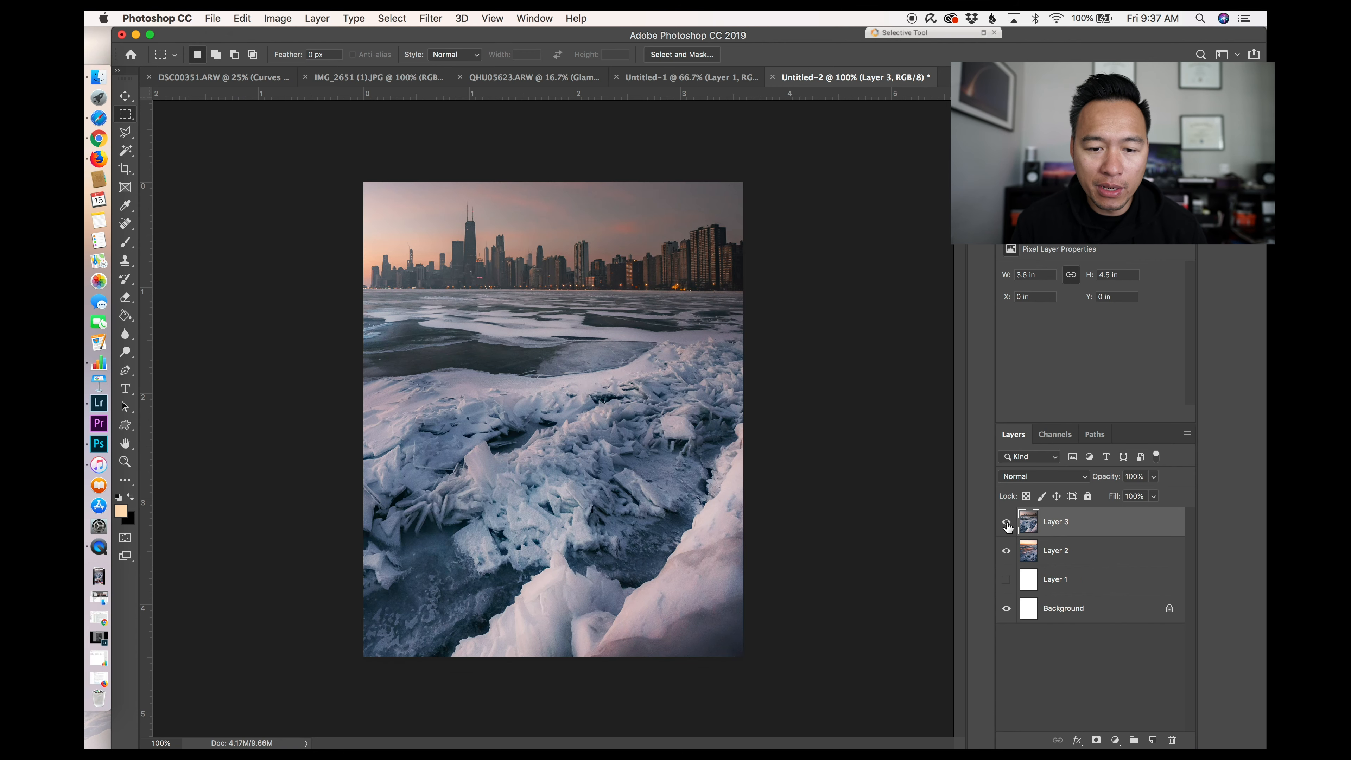
Step: Copy the whole portrait photo, paste it into the panorama document and hide the panorama layer
click(421, 77)
key(super+a)
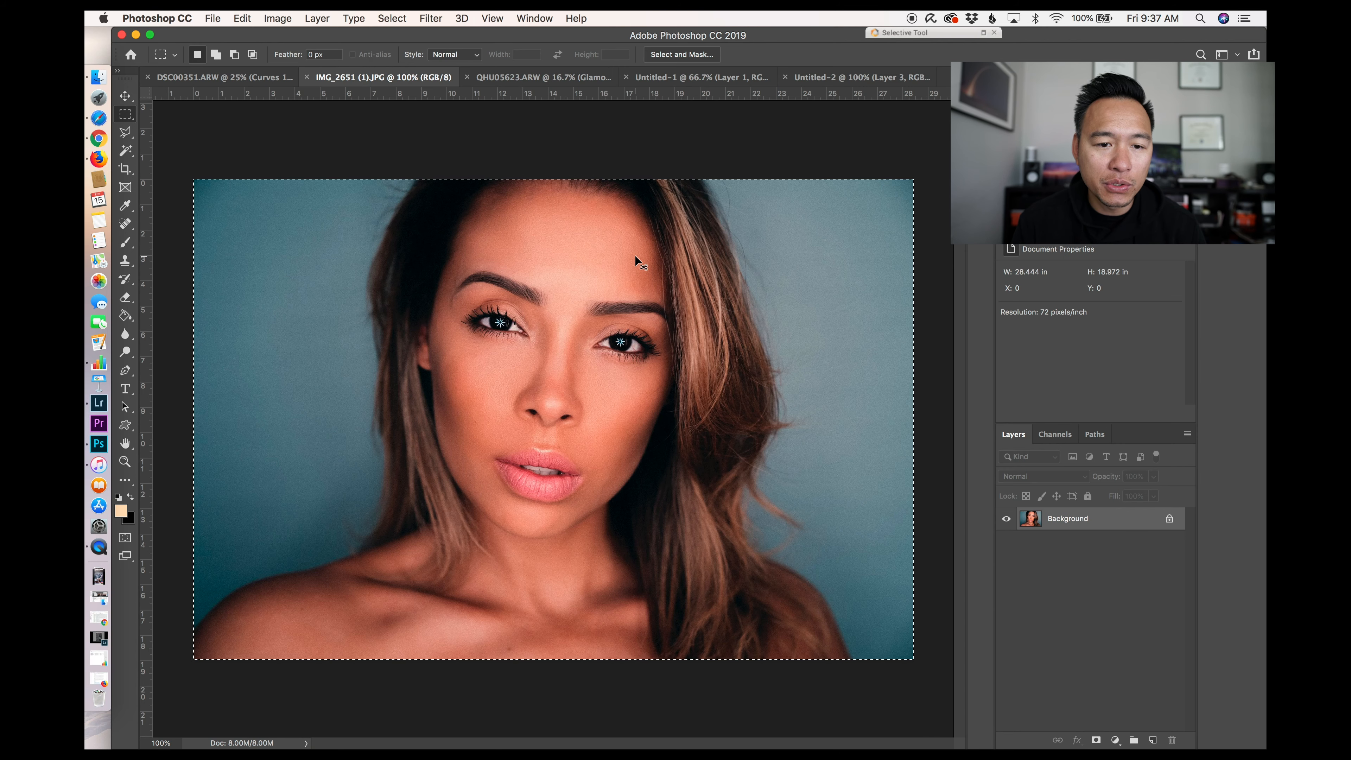
click(844, 76)
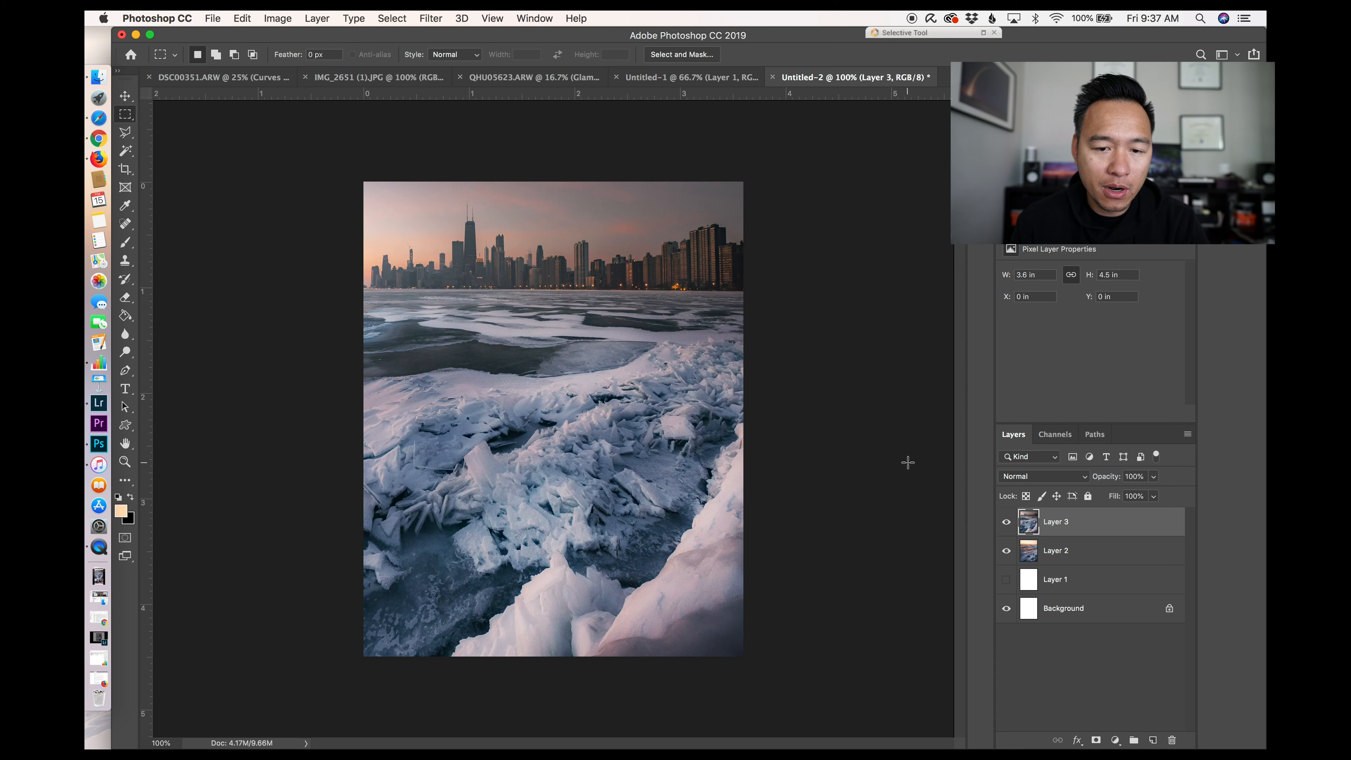
click(688, 77)
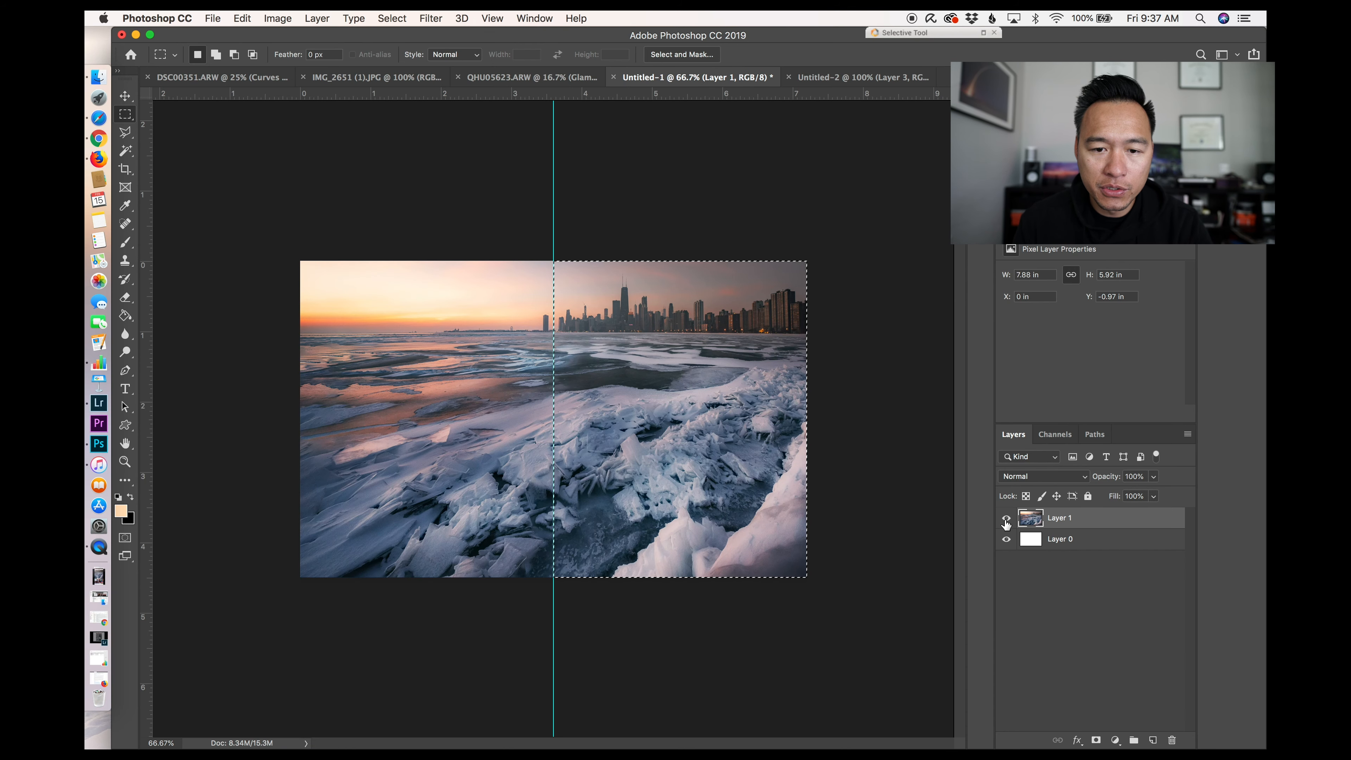
key(super+d)
key(super+v)
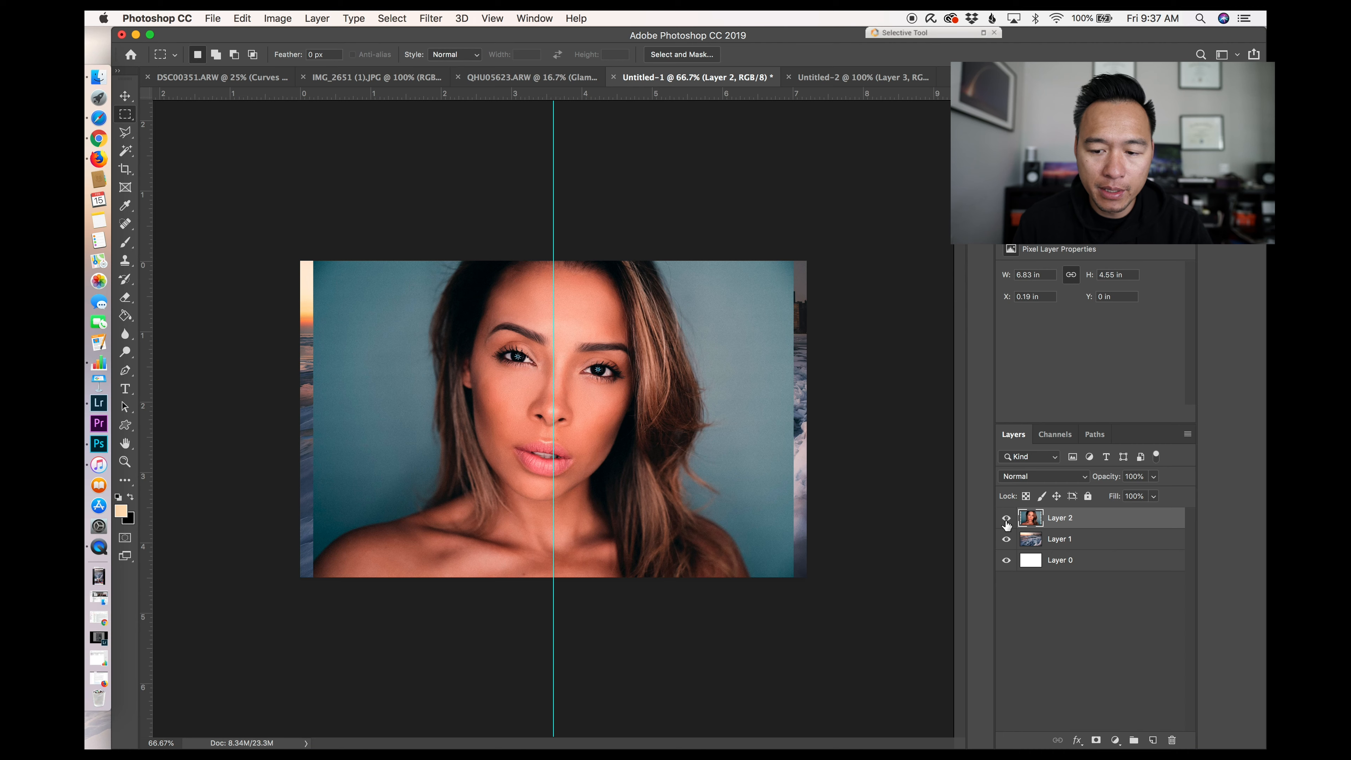
click(1006, 539)
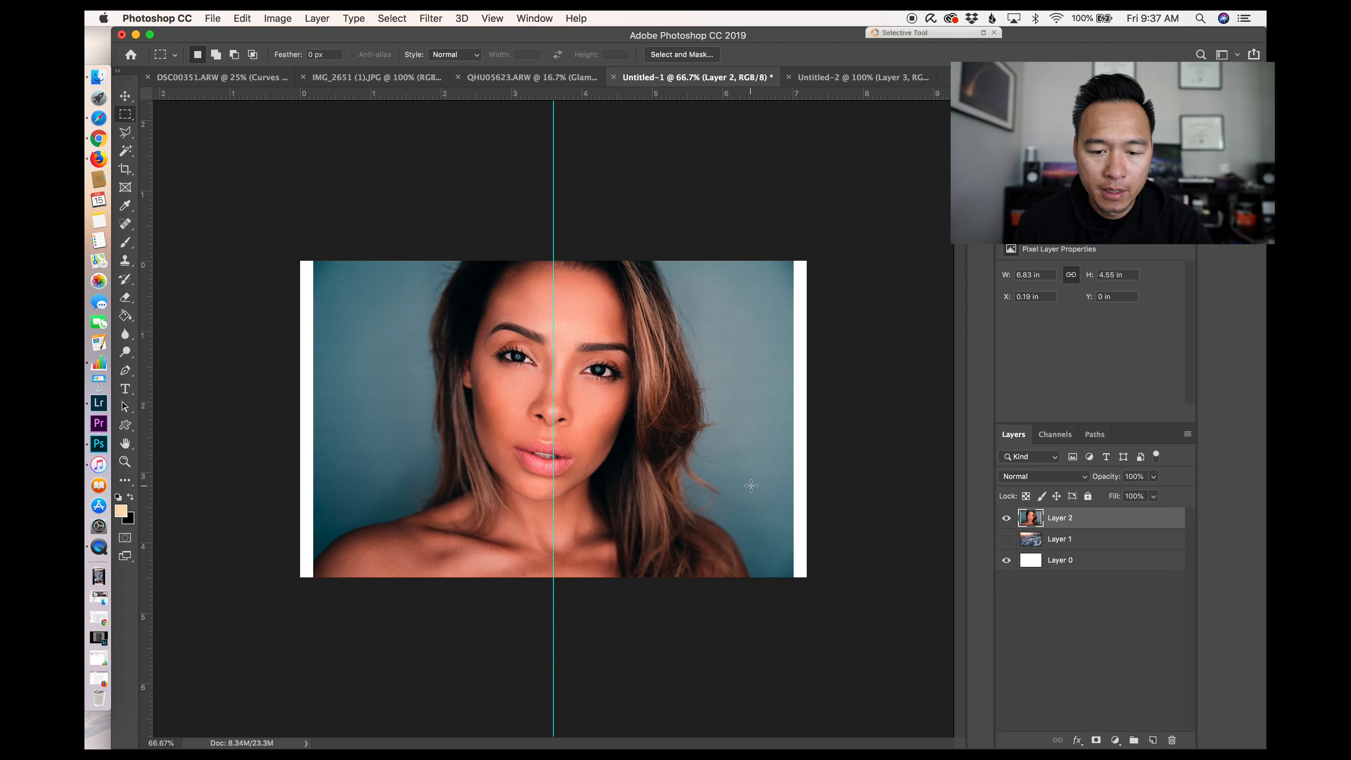
Step: Scale the pasted portrait with Free Transform so it fills the panorama document's canvas
click(125, 97)
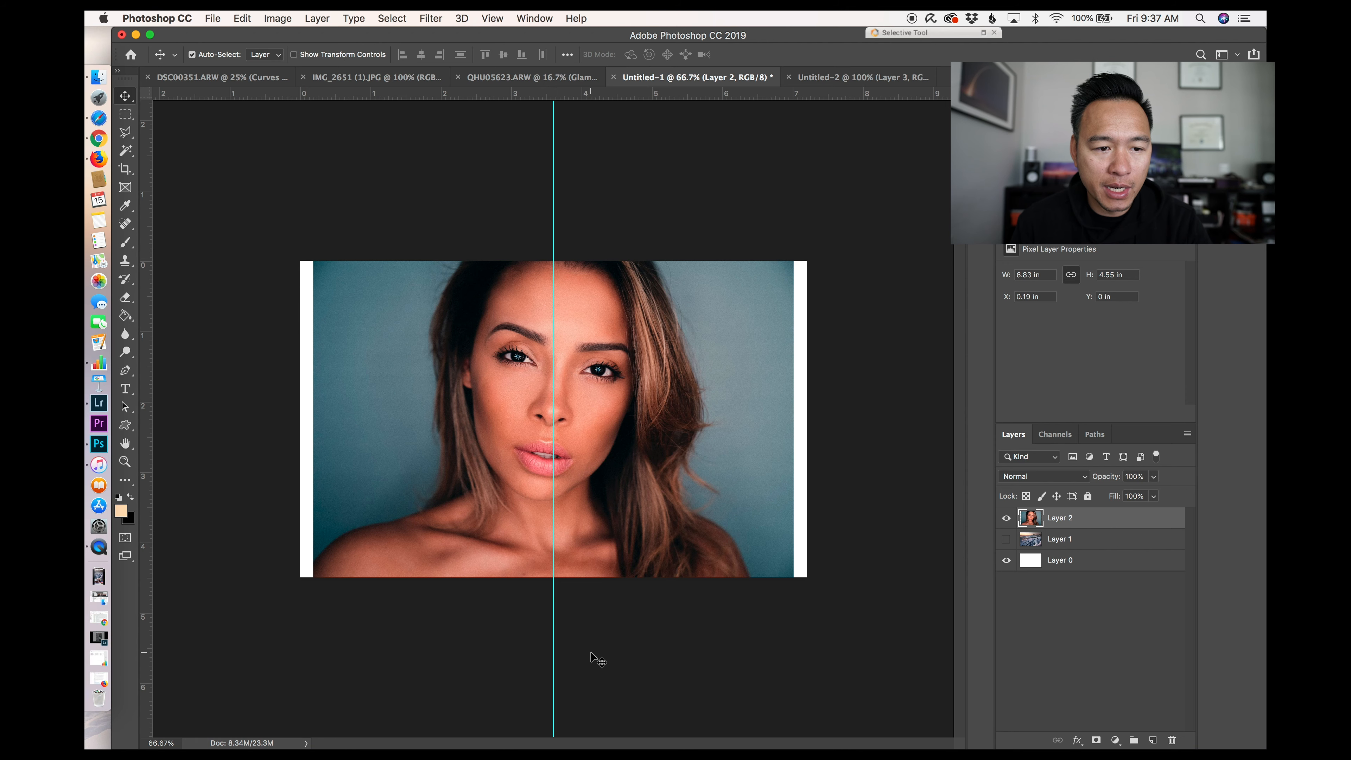
key(super+t)
drag(793, 261, 809, 249)
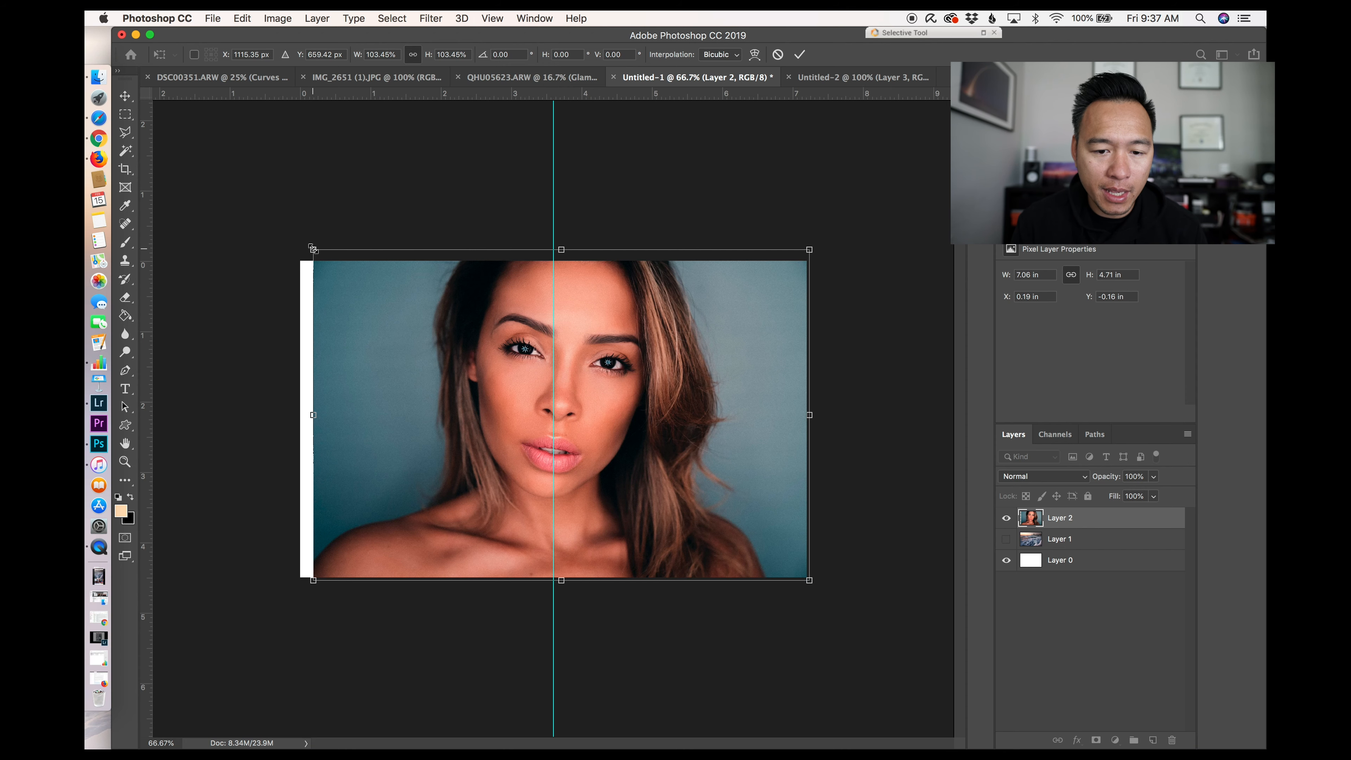
drag(312, 248, 298, 240)
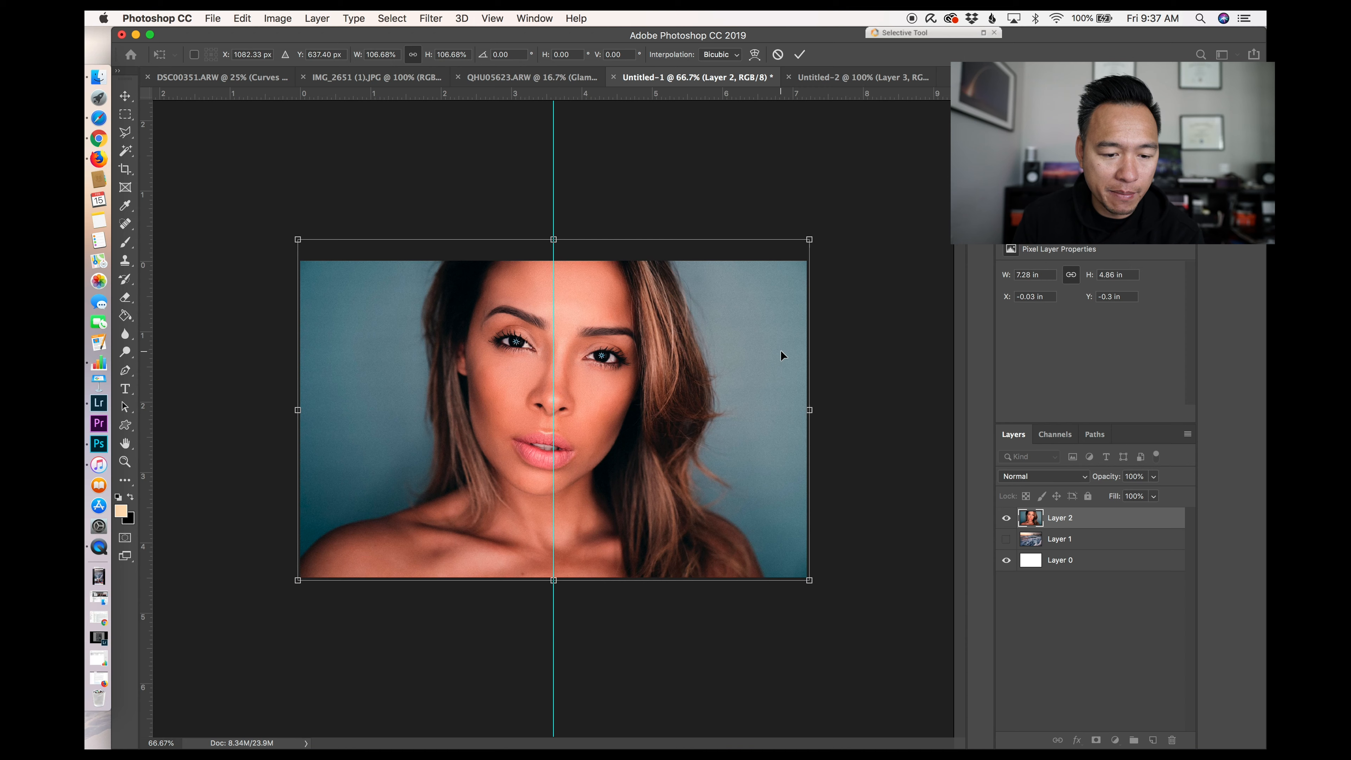
drag(780, 351, 781, 362)
key(Return)
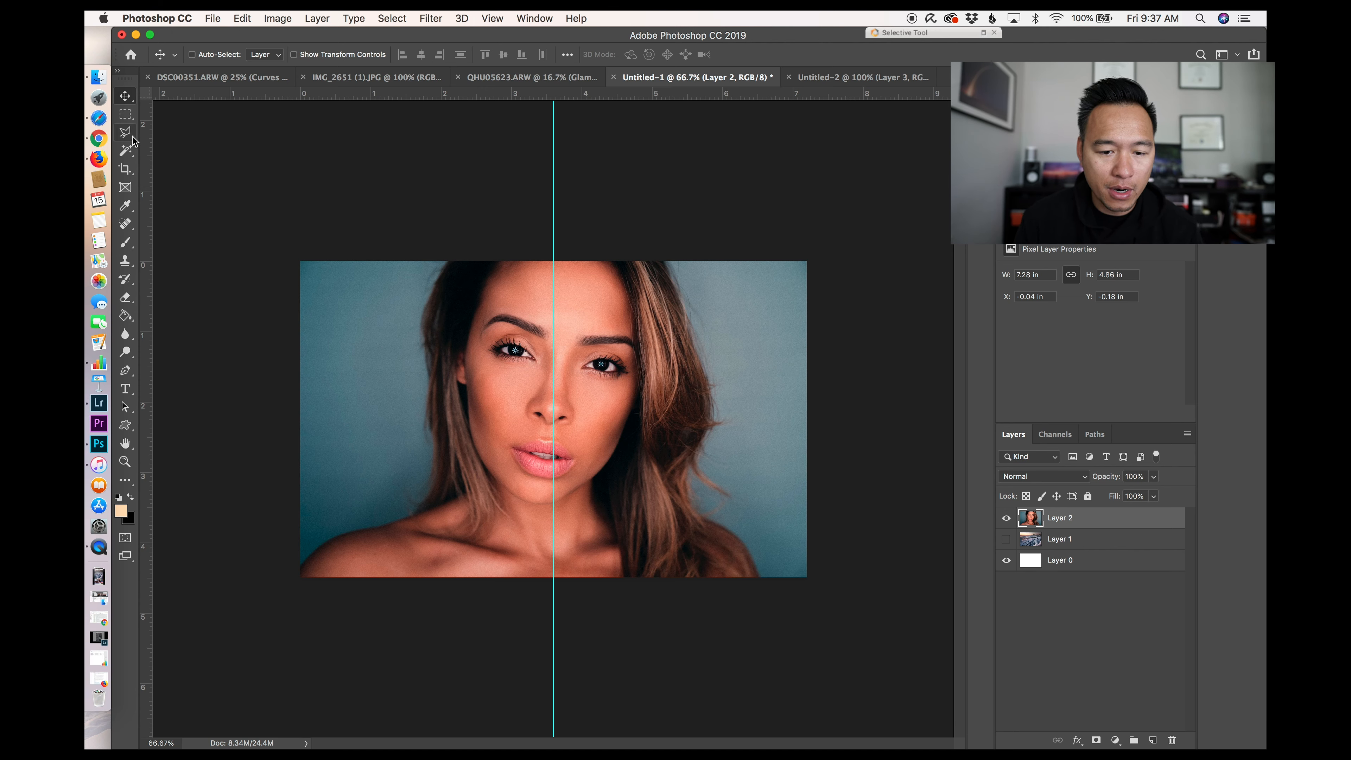
Step: Select the portrait's left half up to the centre guide and paste it into the 1080 × 1350 document
click(128, 120)
drag(251, 189, 554, 645)
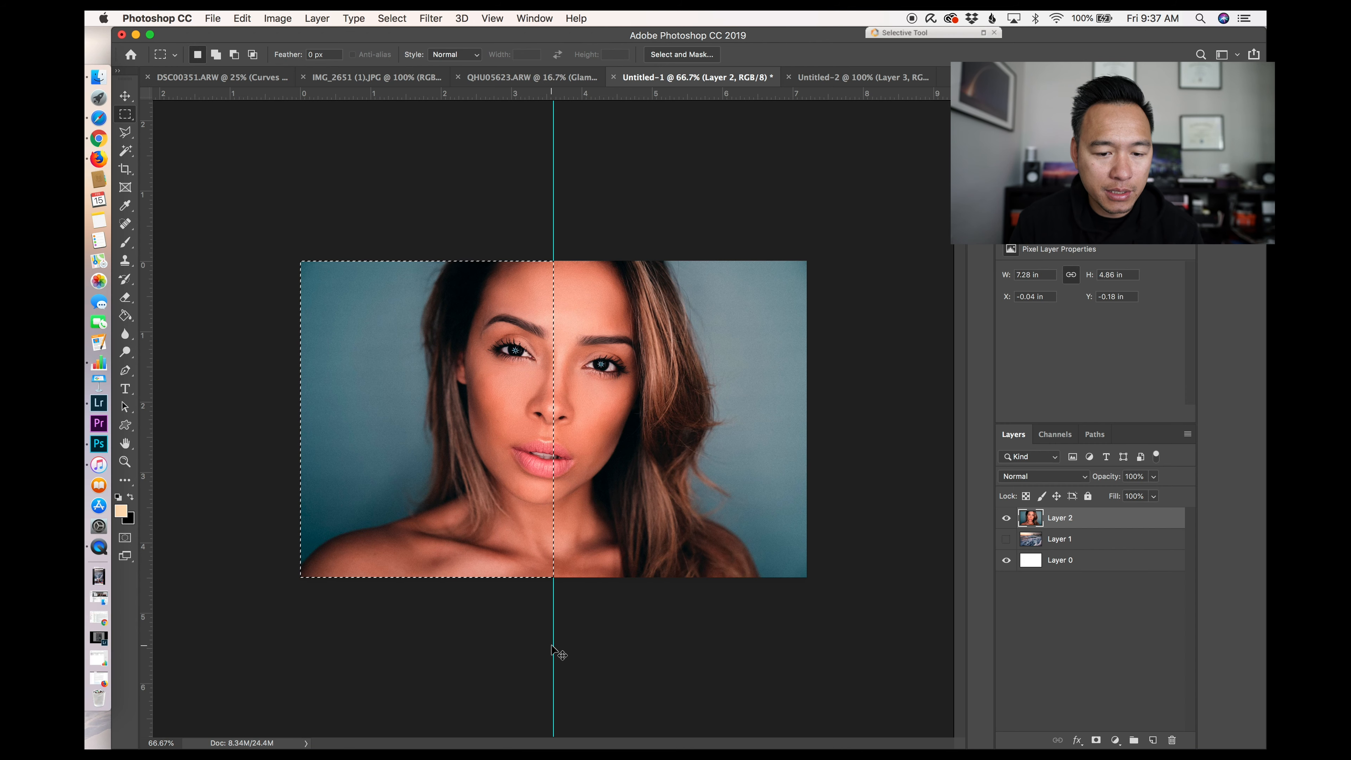
click(851, 81)
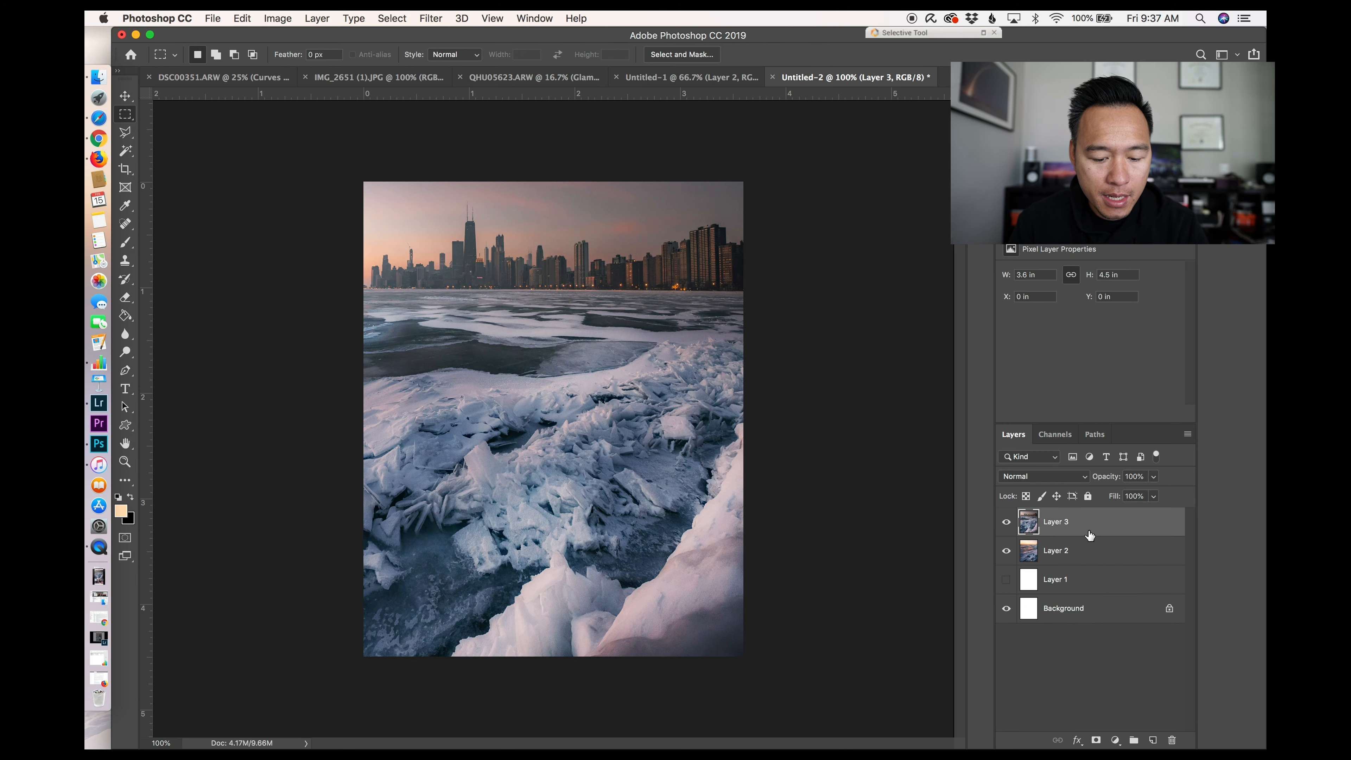
key(super+v)
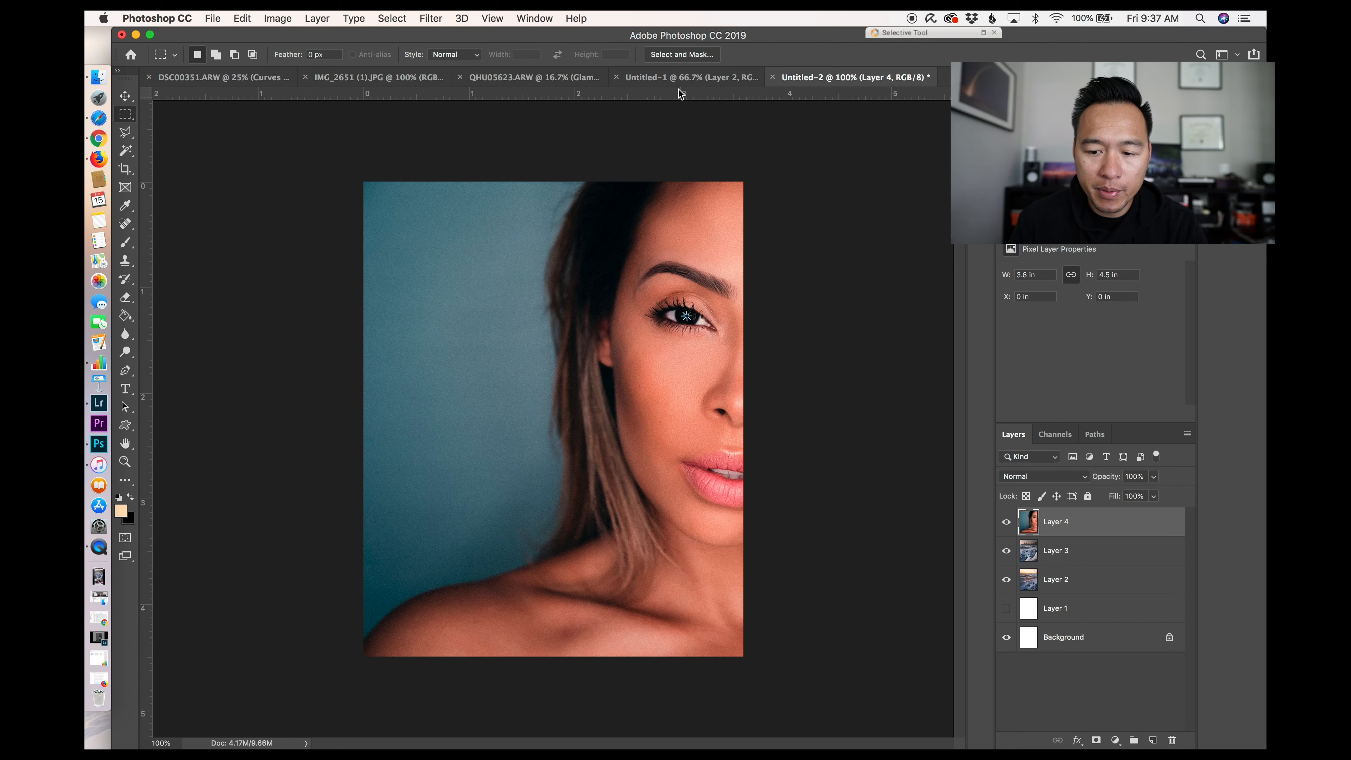
Step: Invert the selection to the portrait's right half and paste it into the 1080 × 1350 document
click(686, 78)
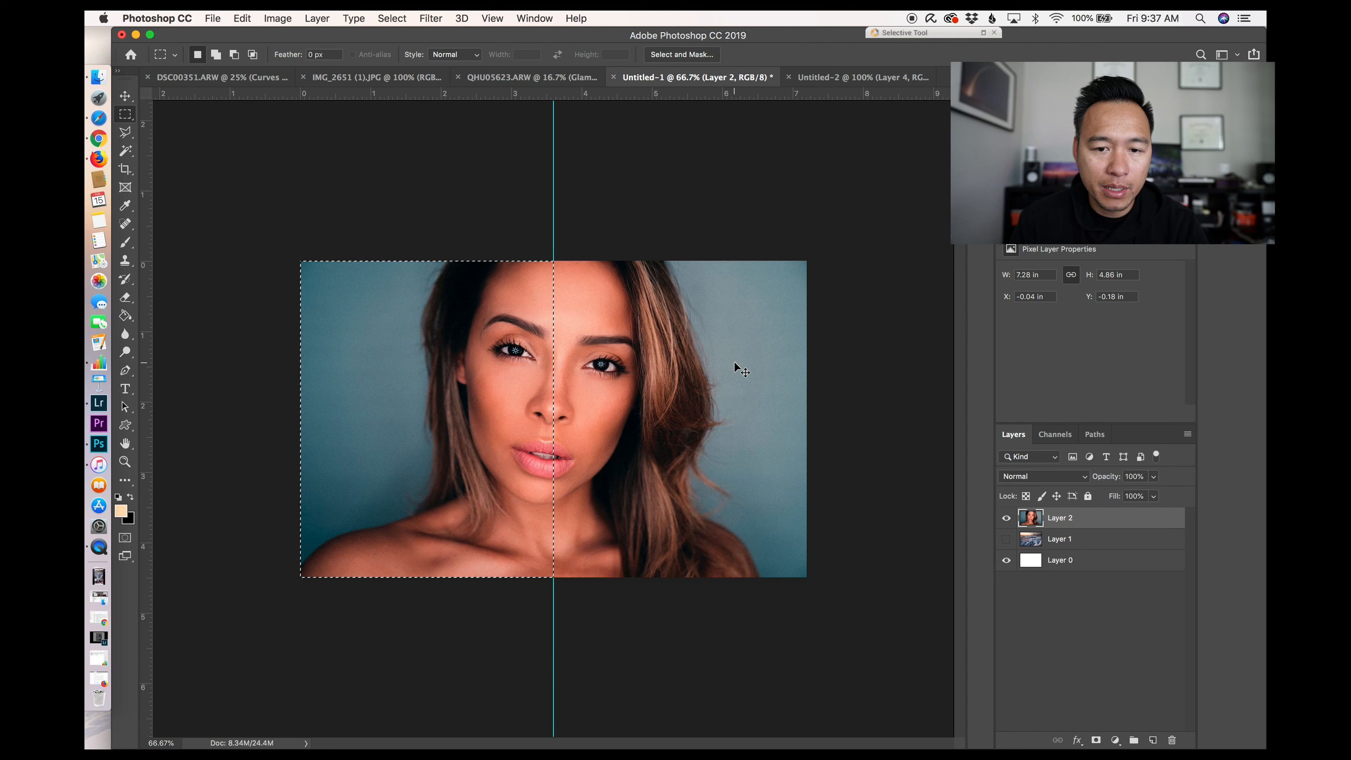
key(shift+super+i)
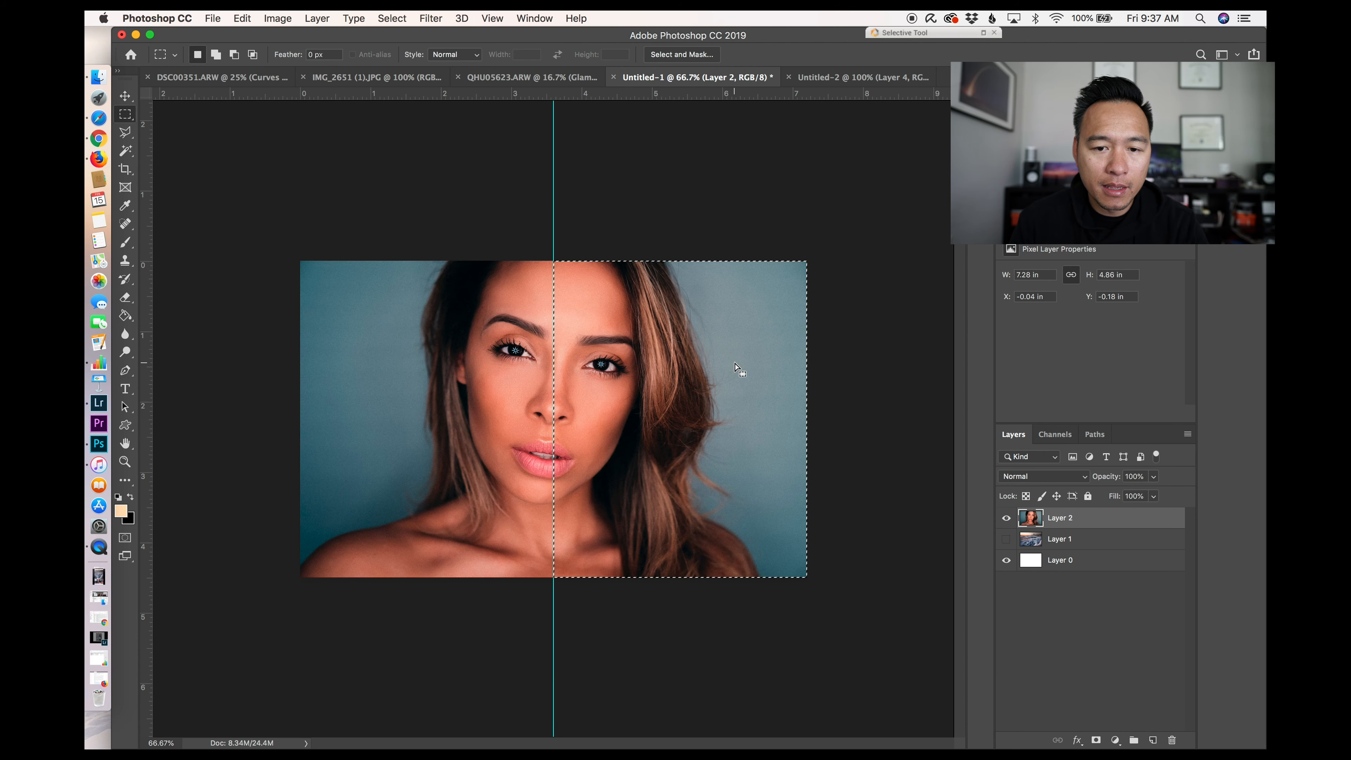
click(879, 79)
key(super+v)
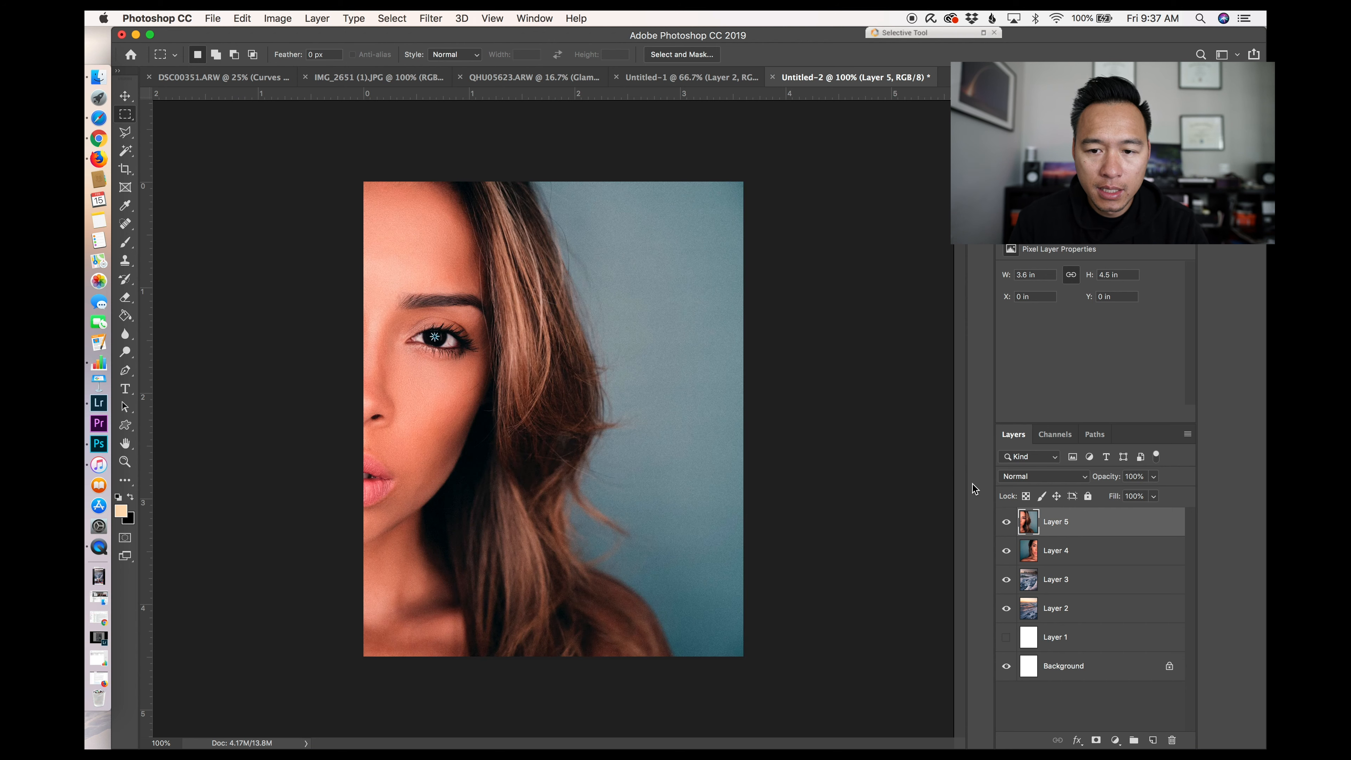
Step: Hide the portrait and panorama half layers in the 1080 × 1350 document
click(1006, 522)
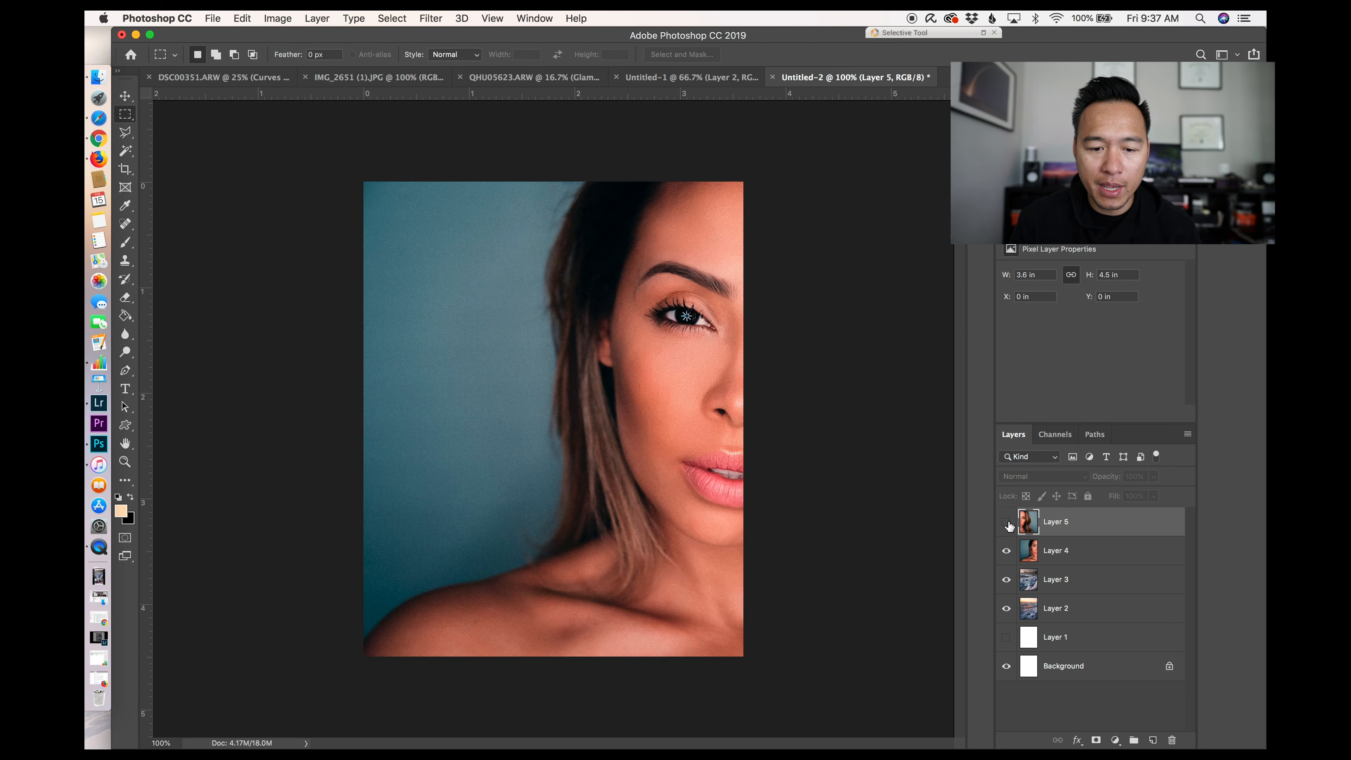
click(1007, 551)
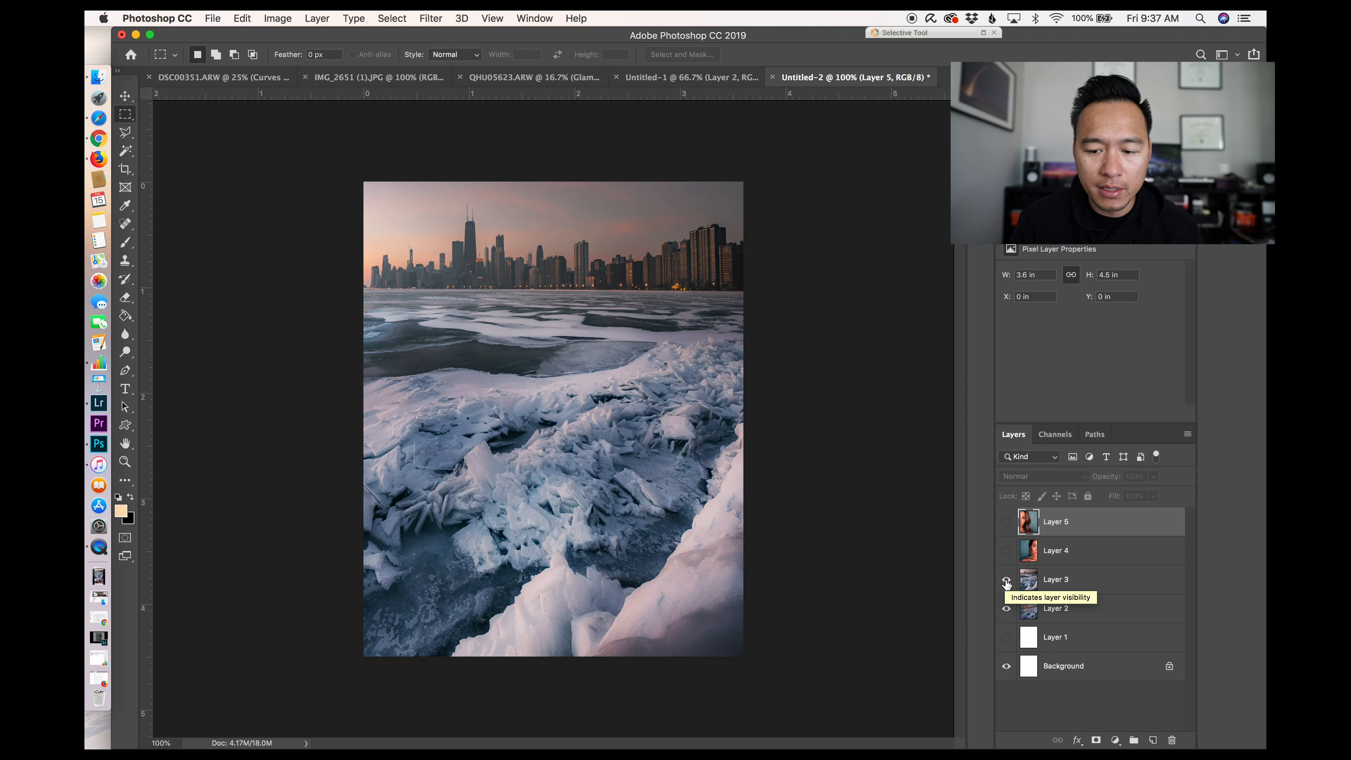
click(1007, 580)
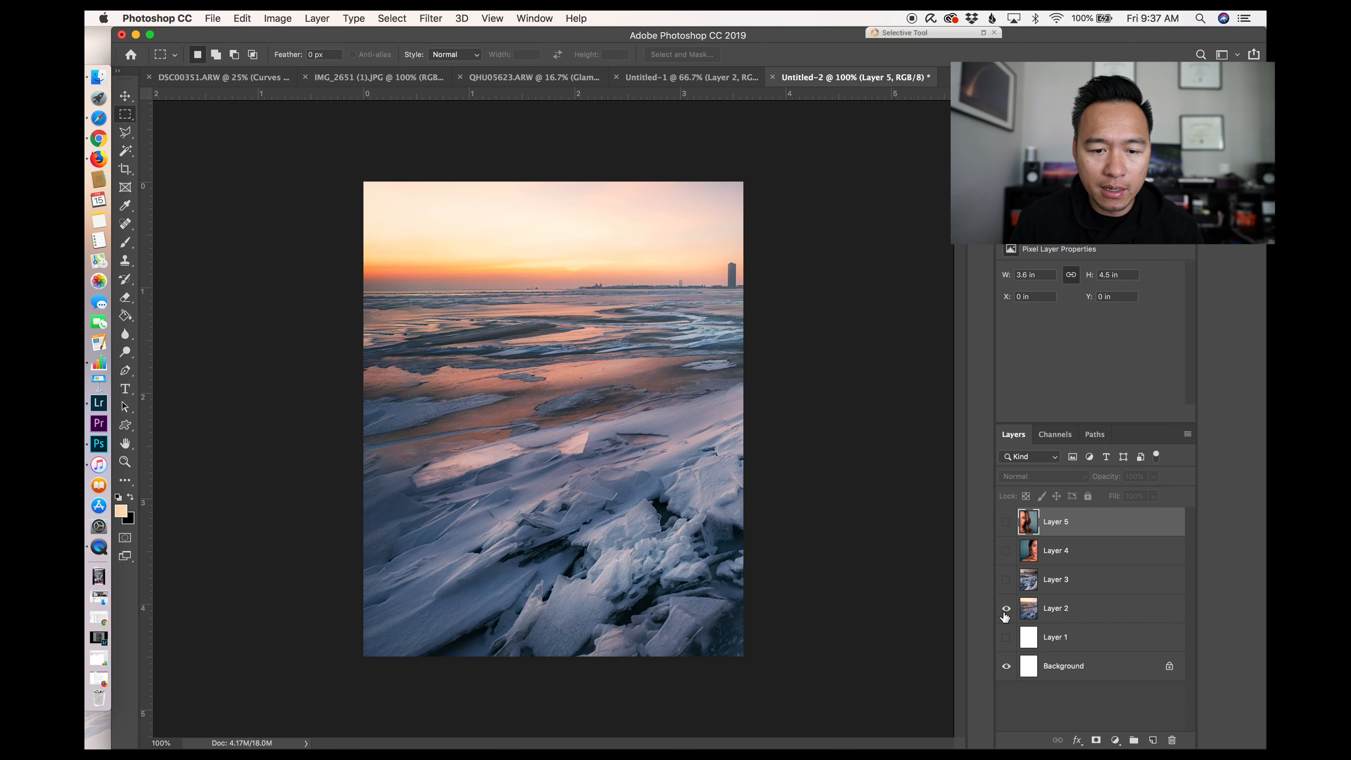
click(1006, 608)
Step: Copy the vertical mountain road photo and paste it into the 1080 × 1350 document
click(577, 78)
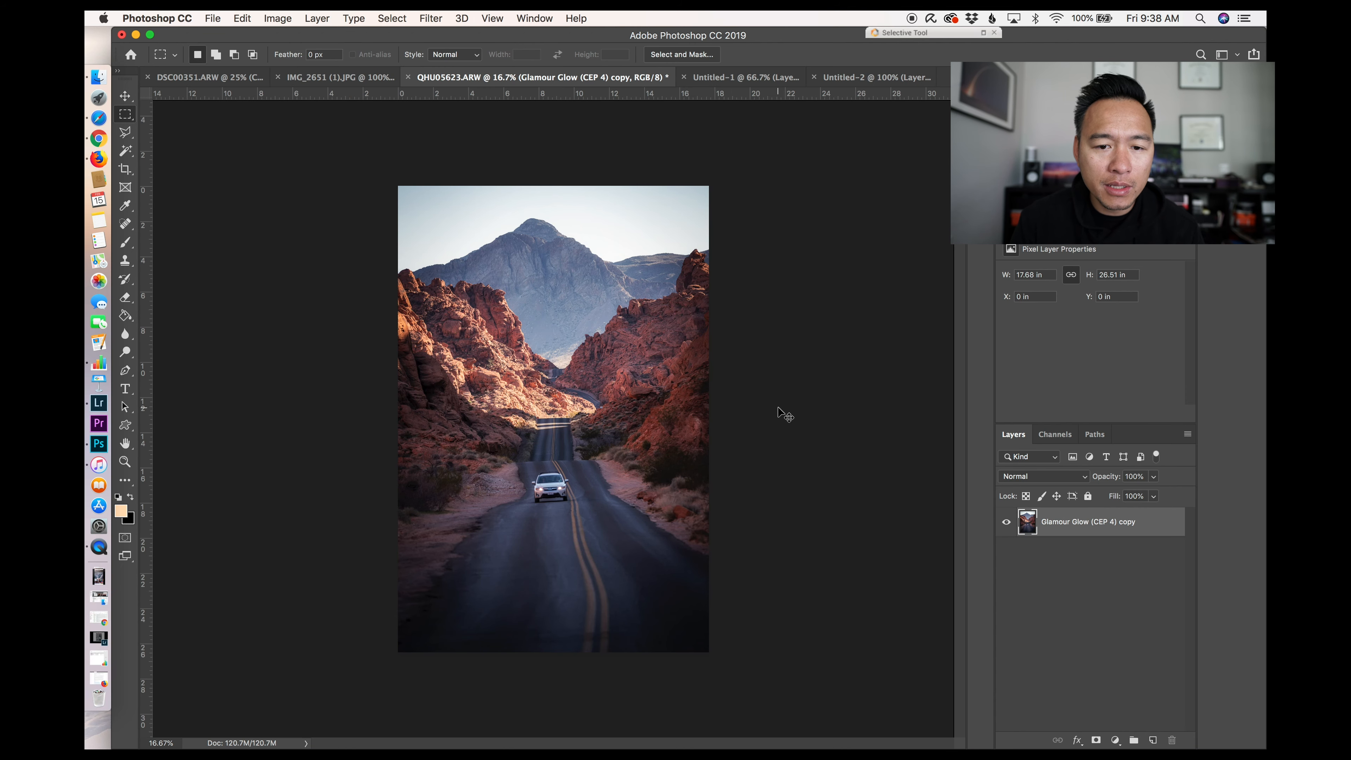
click(854, 76)
key(super+v)
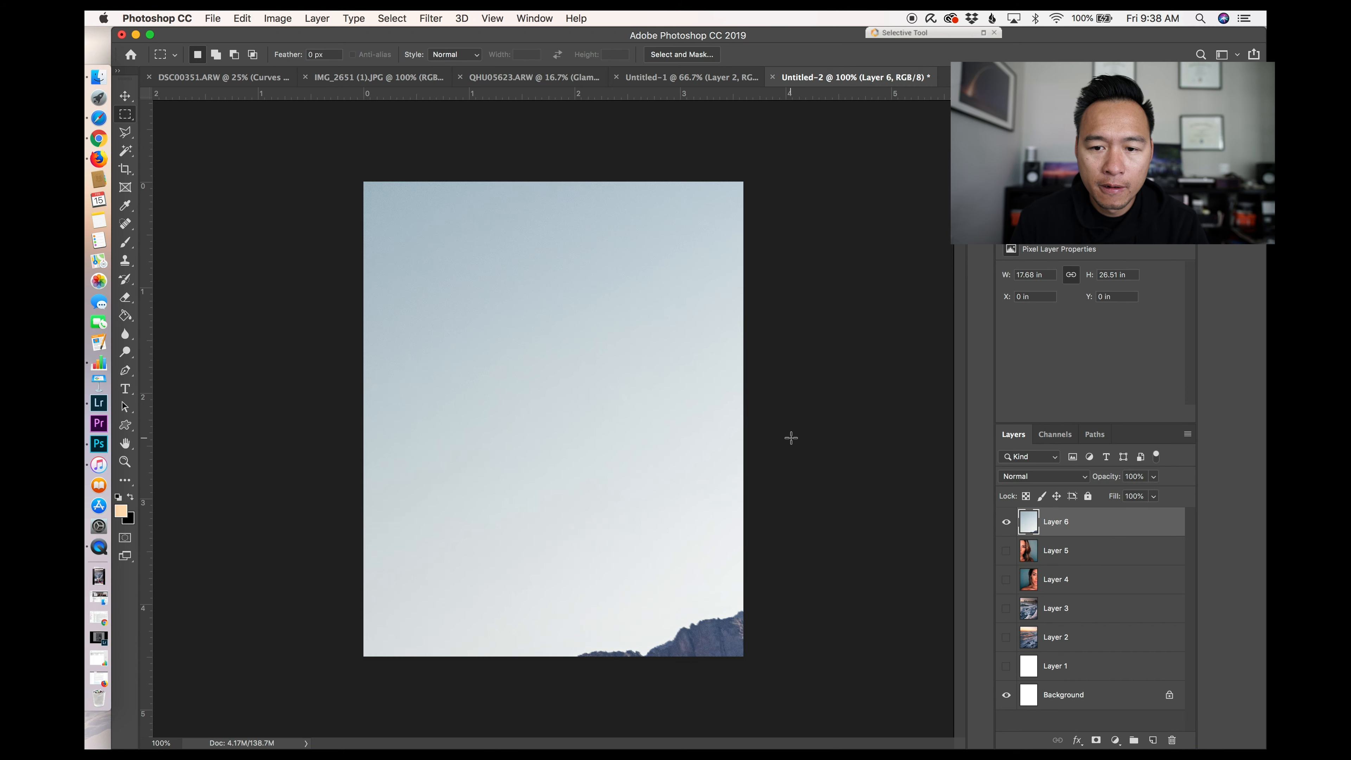
Step: Scale the pasted road photo down with Free Transform so it spans the 1080 × 1350 canvas width
key(super+minus)
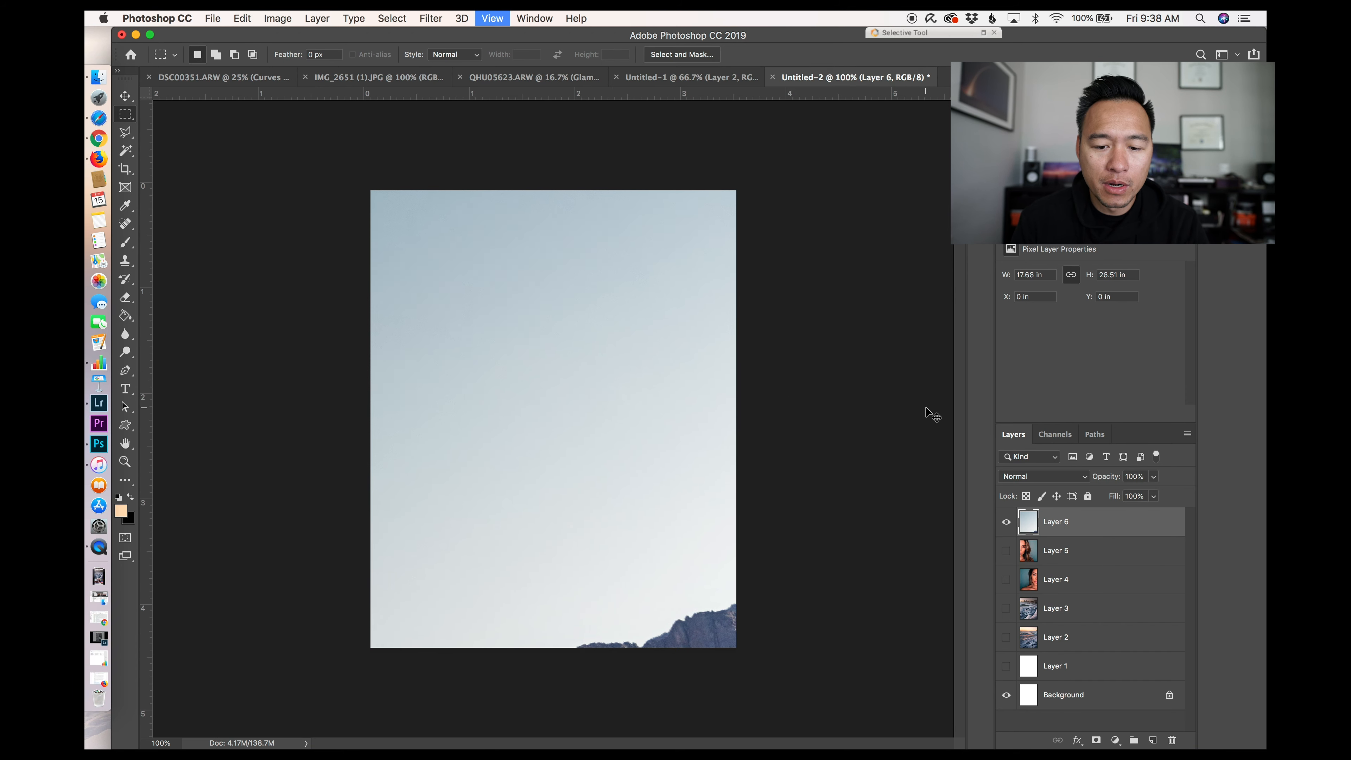
key(super+t)
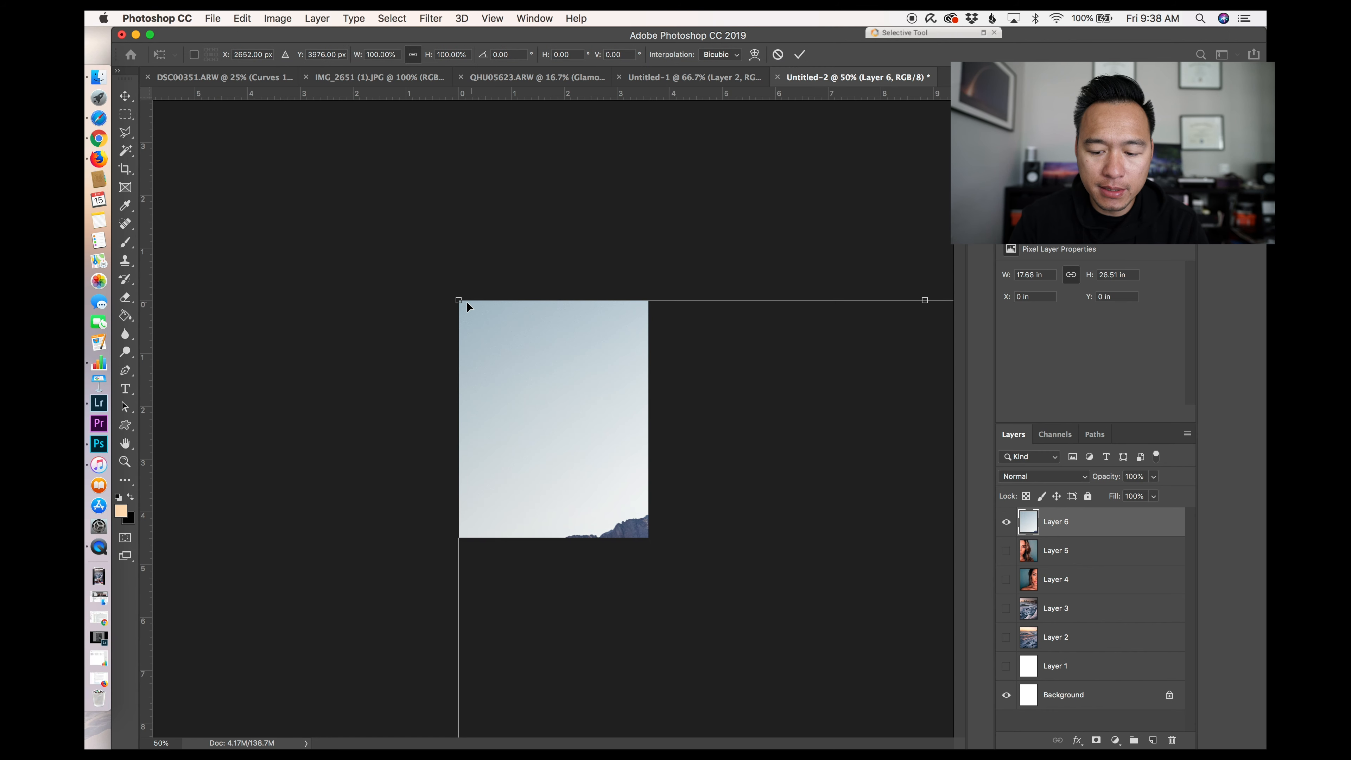
drag(478, 314, 347, 185)
drag(271, 135, 748, 533)
drag(682, 629, 410, 237)
drag(319, 214, 497, 391)
drag(689, 419, 629, 316)
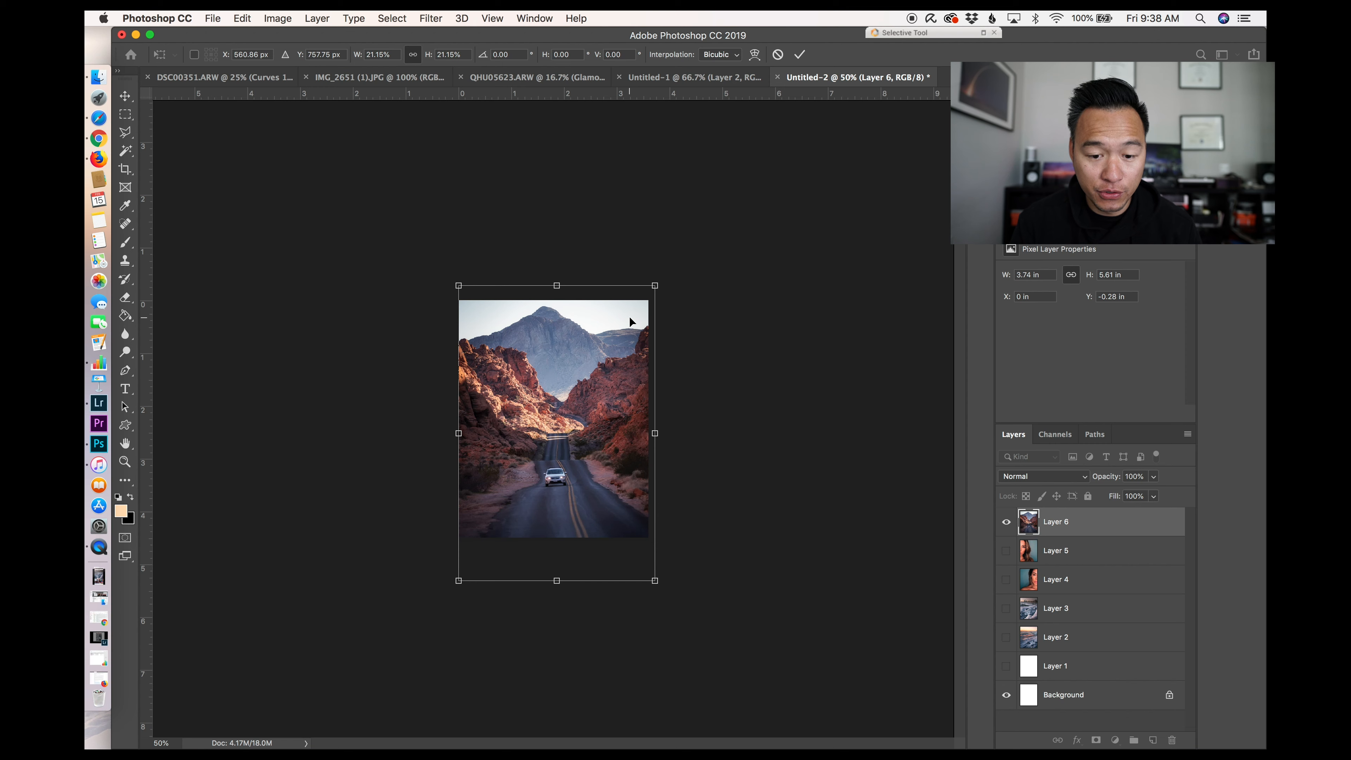
key(Return)
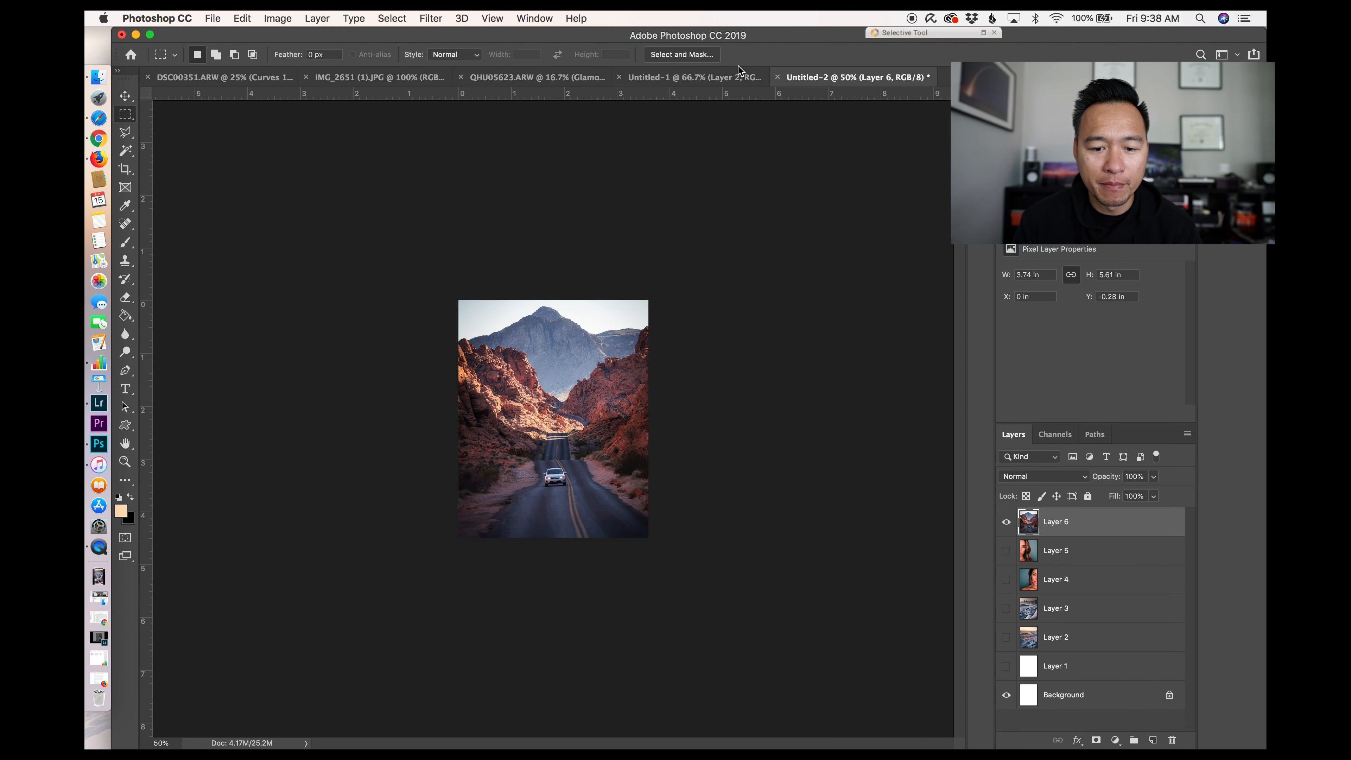
Step: Paste the road photo into the panorama document as a new layer, hiding the portrait layer
click(735, 77)
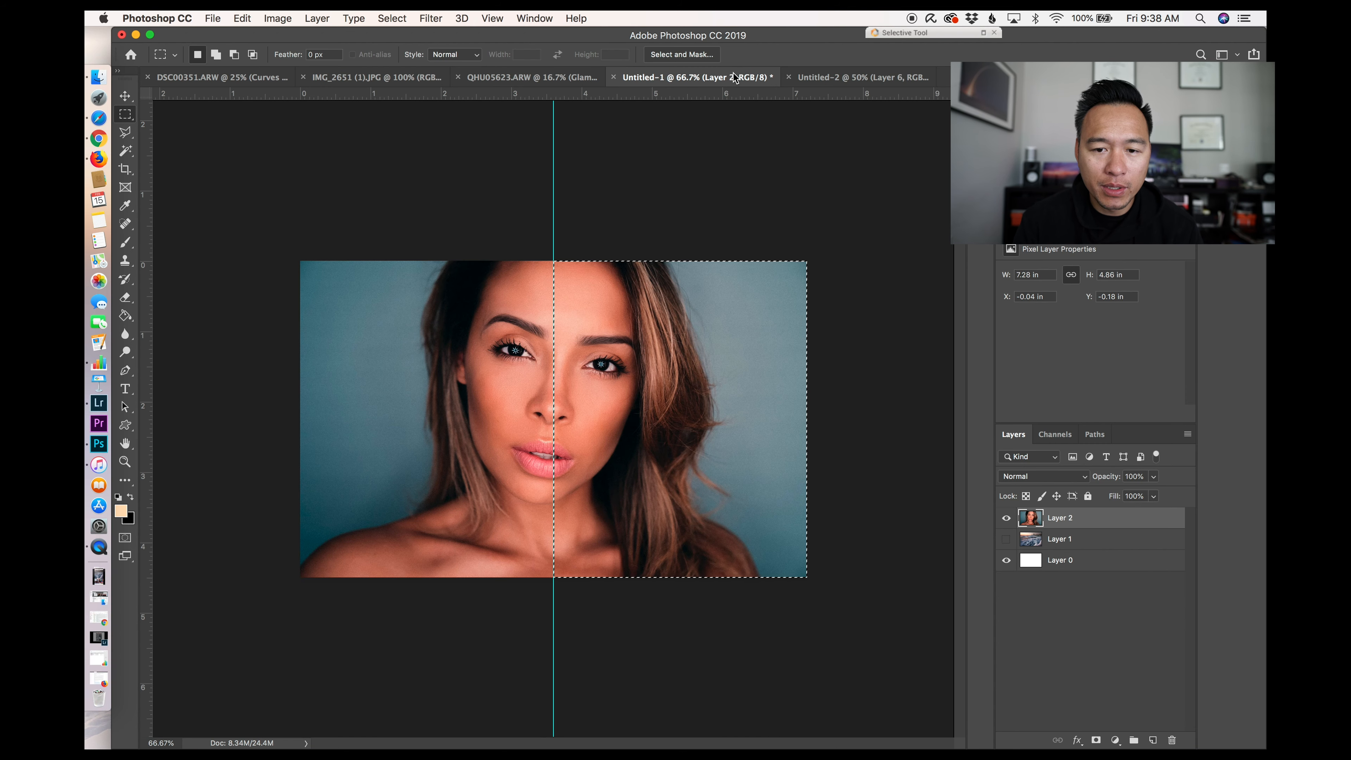
click(582, 77)
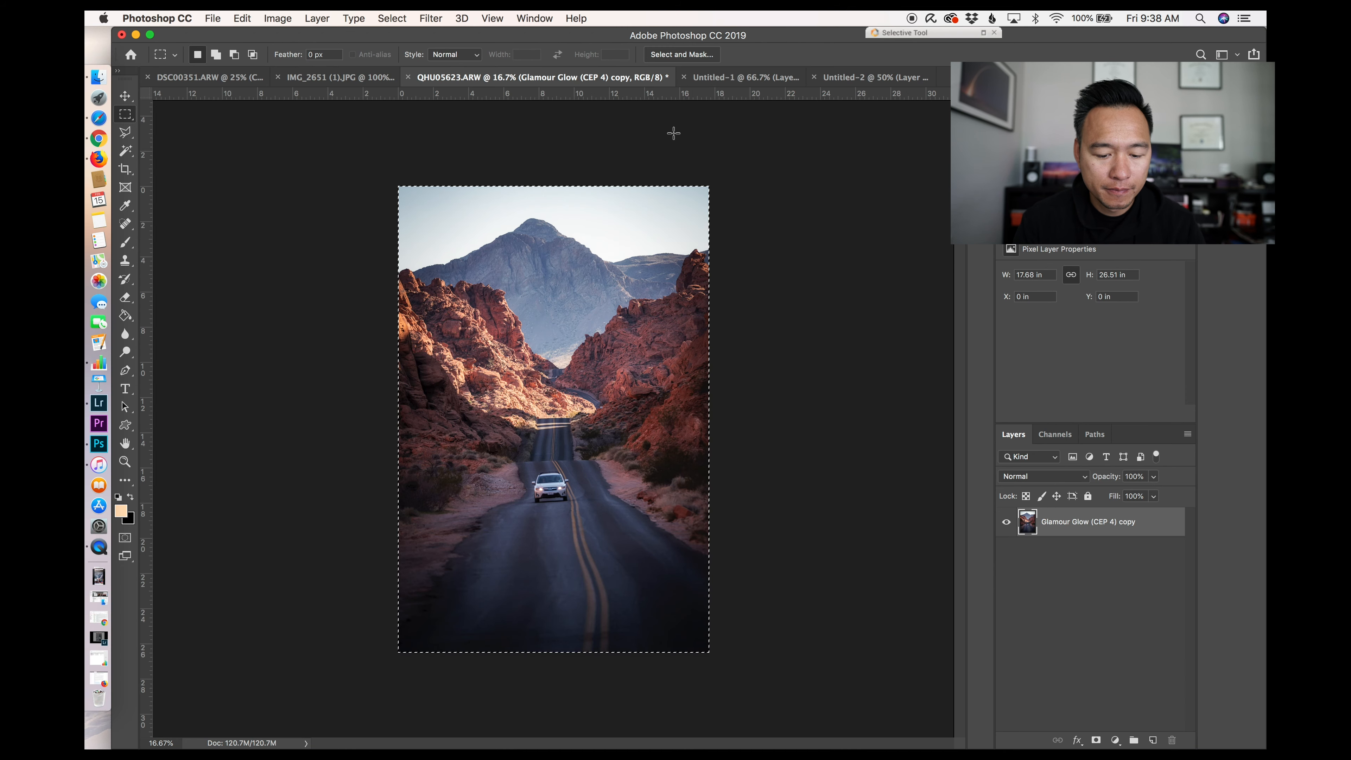
key(super+d)
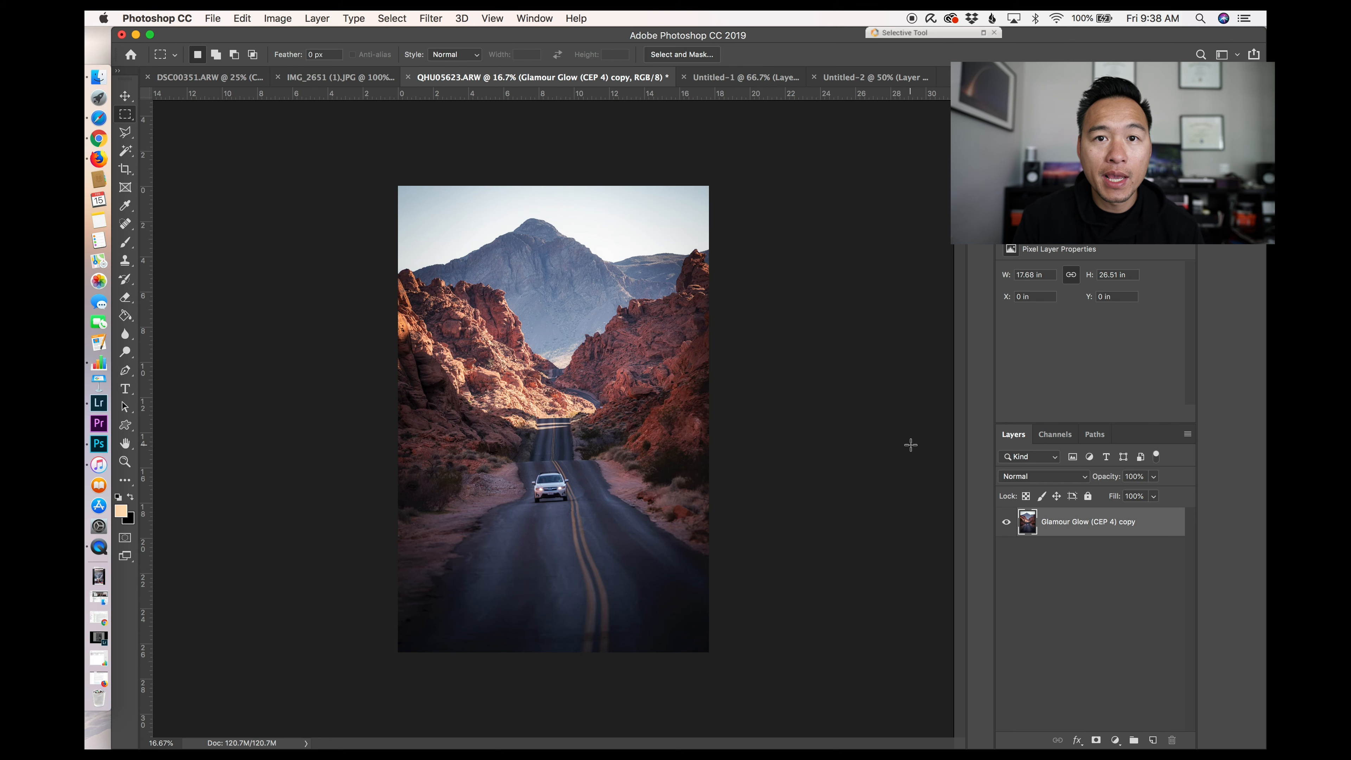
click(768, 78)
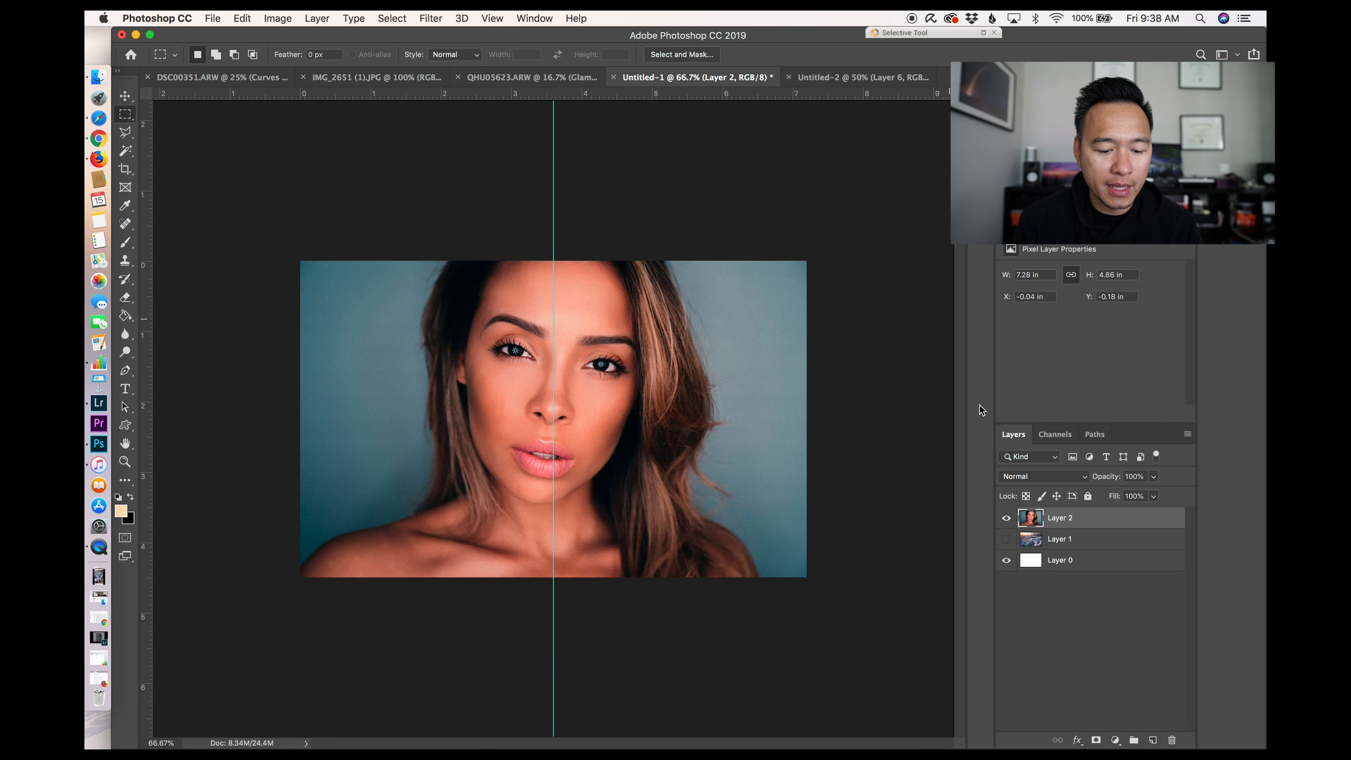
click(1005, 518)
key(super+v)
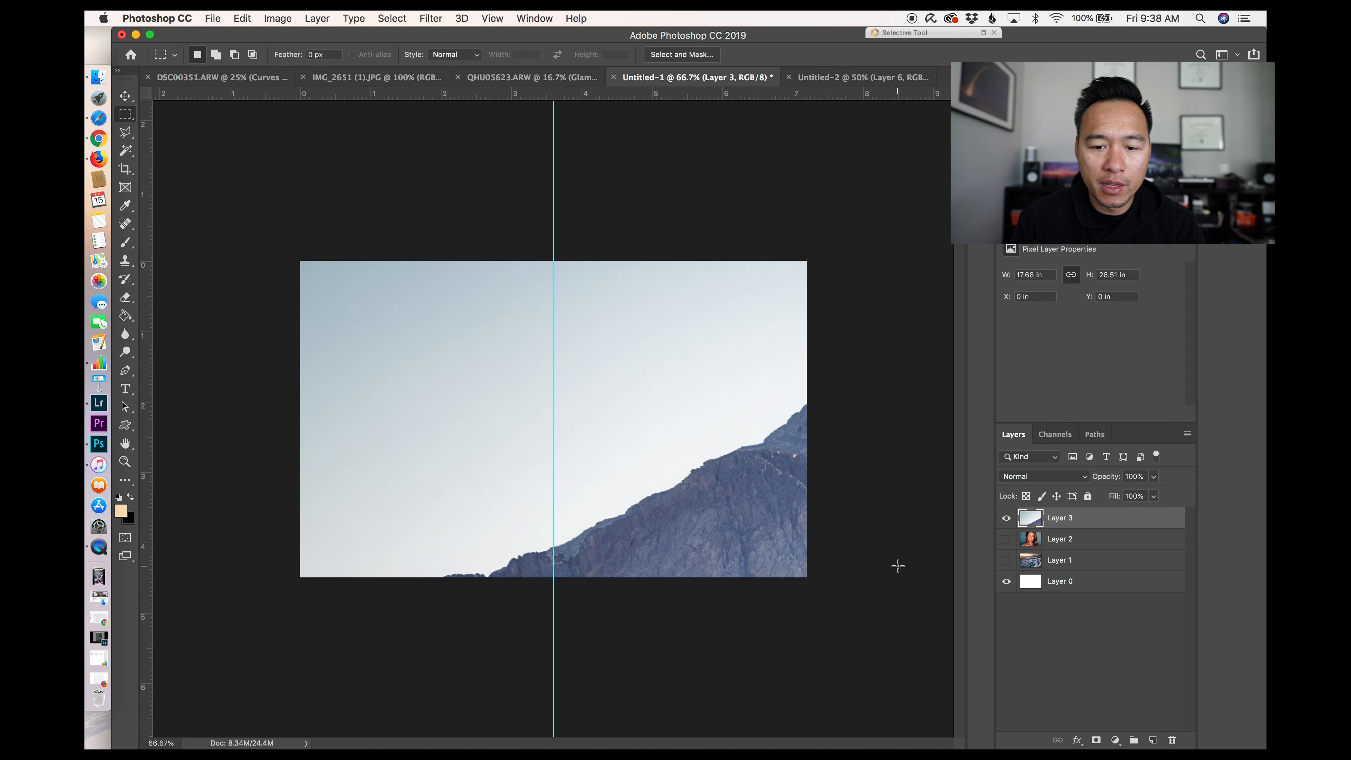
Step: Scale the pasted road photo down with Free Transform to about 41% so it spans the panorama canvas
key(super+minus)
key(super+minus)
key(super+minus)
key(super+t)
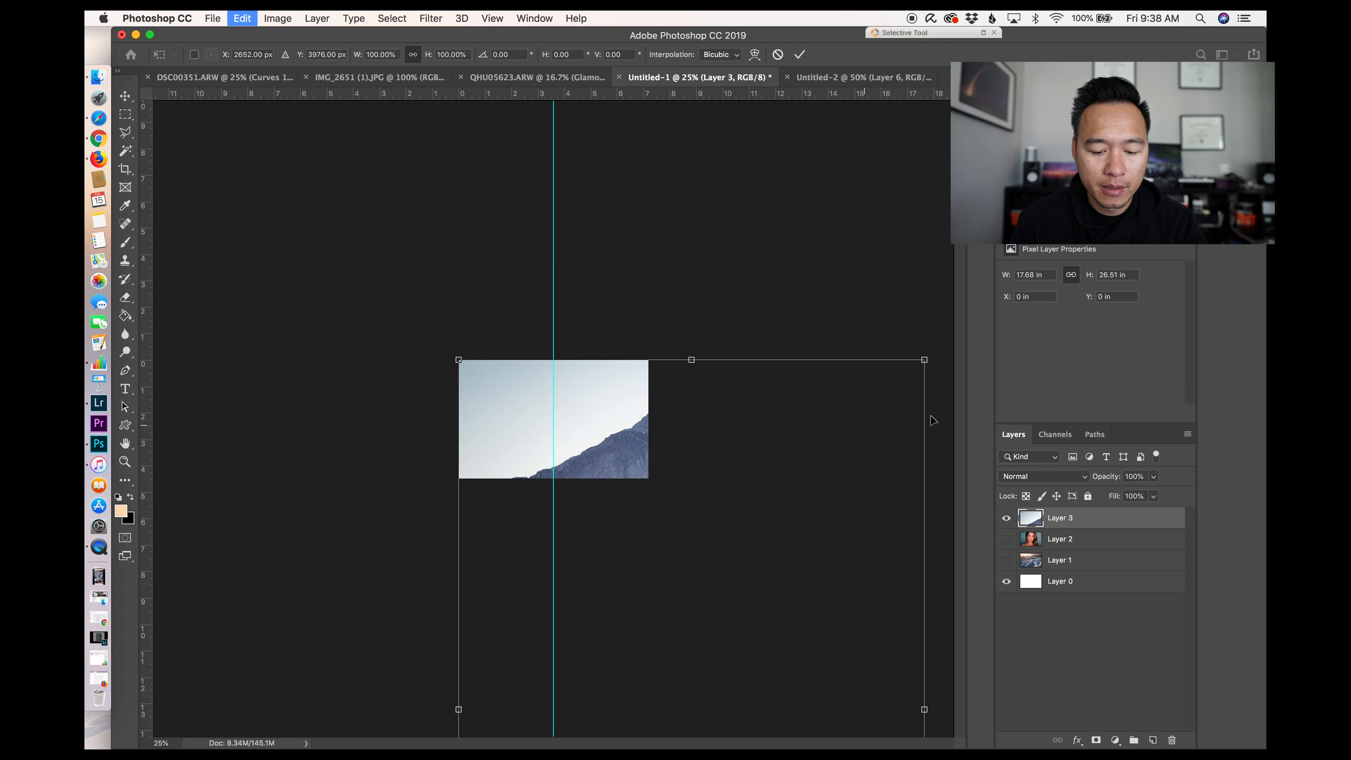
drag(922, 365, 587, 629)
drag(629, 709, 610, 322)
drag(432, 309, 457, 343)
drag(675, 340, 627, 278)
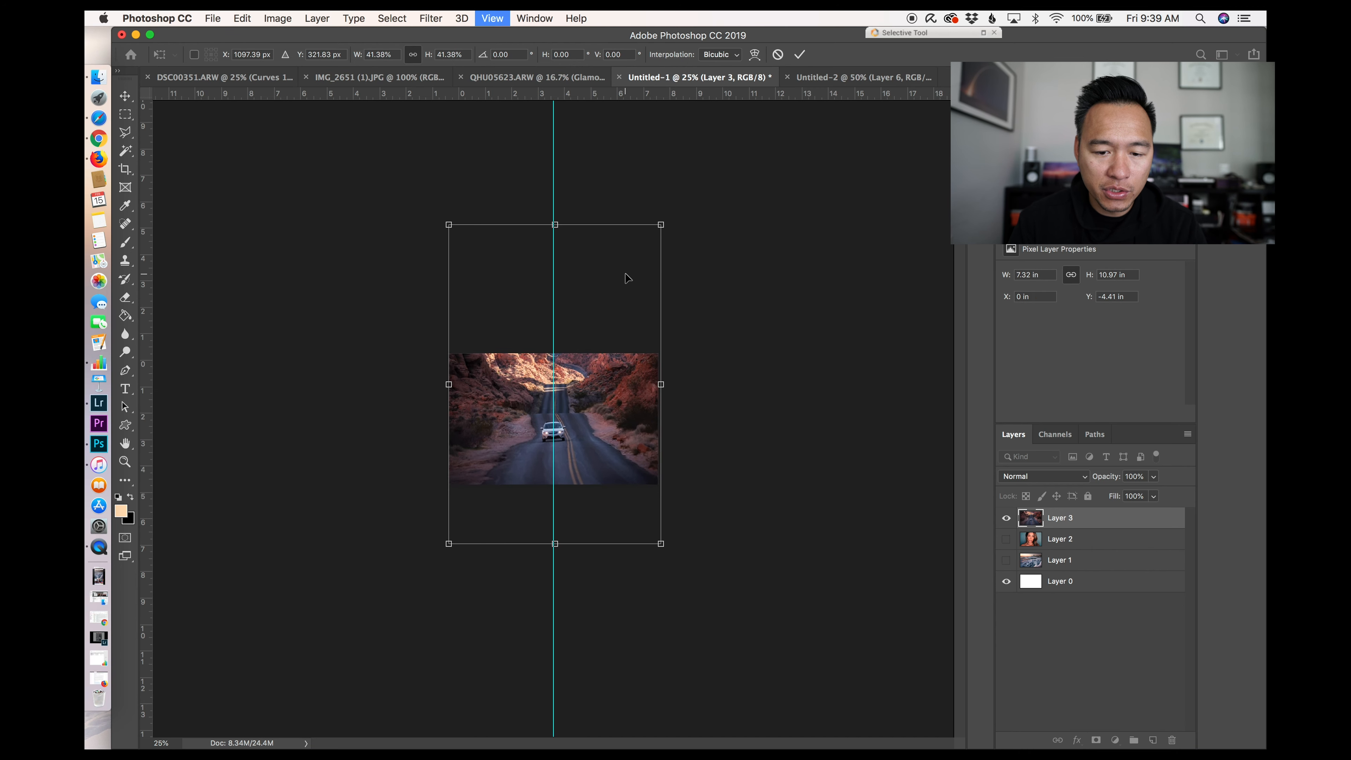
Step: Nudge the road photo up and left to align it with the canvas edges, then commit the transform
key(super+equal)
key(super+equal)
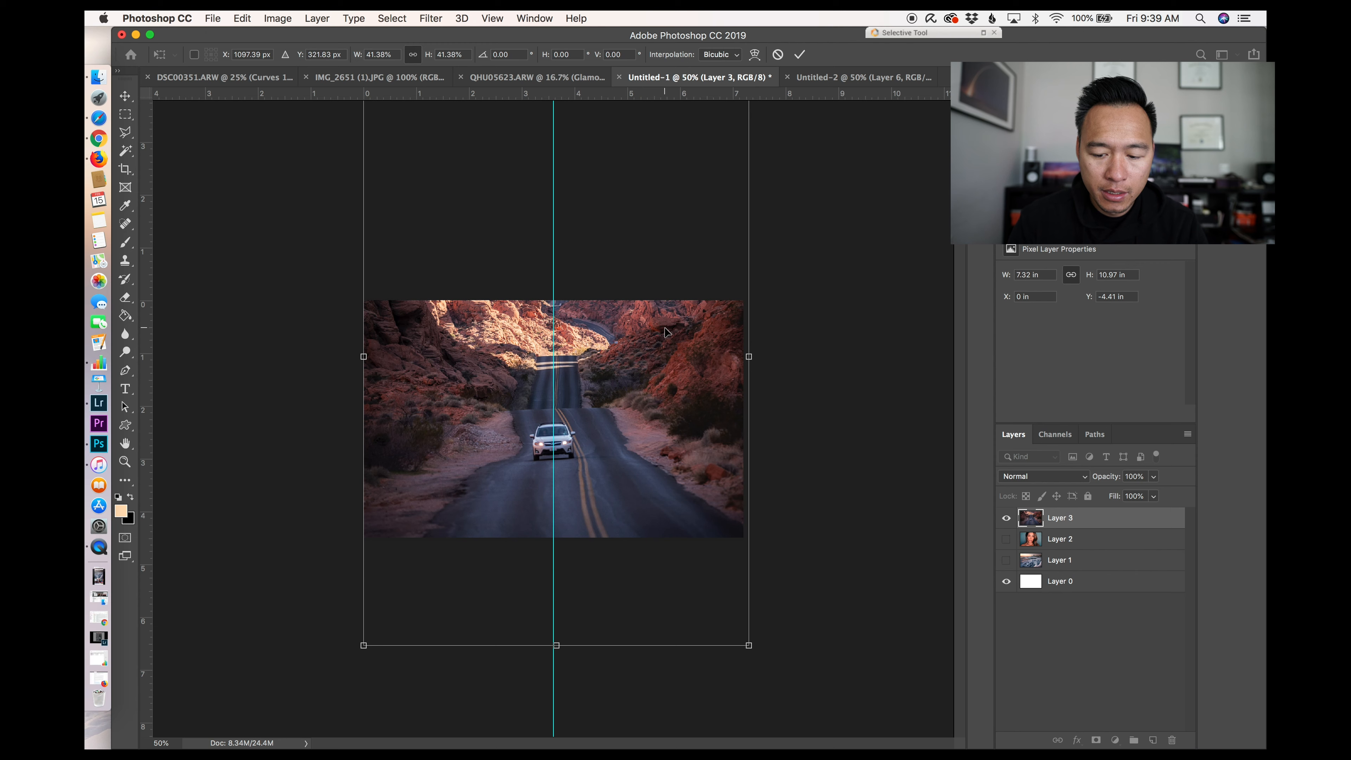
drag(665, 328, 665, 321)
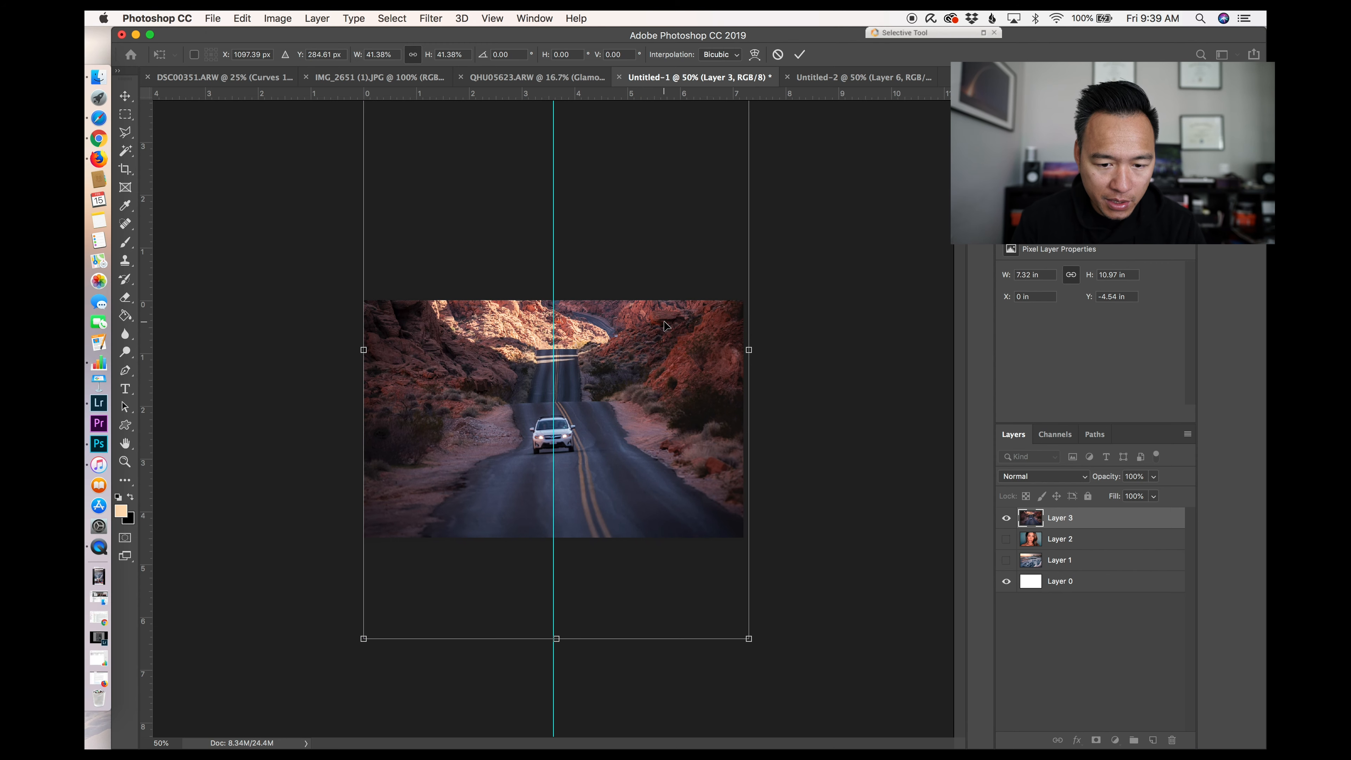
key(Left)
key(Left)
key(Left)
key(Left)
key(Left)
key(Left)
key(Left)
key(Left)
key(Left)
key(Left)
key(Left)
key(Left)
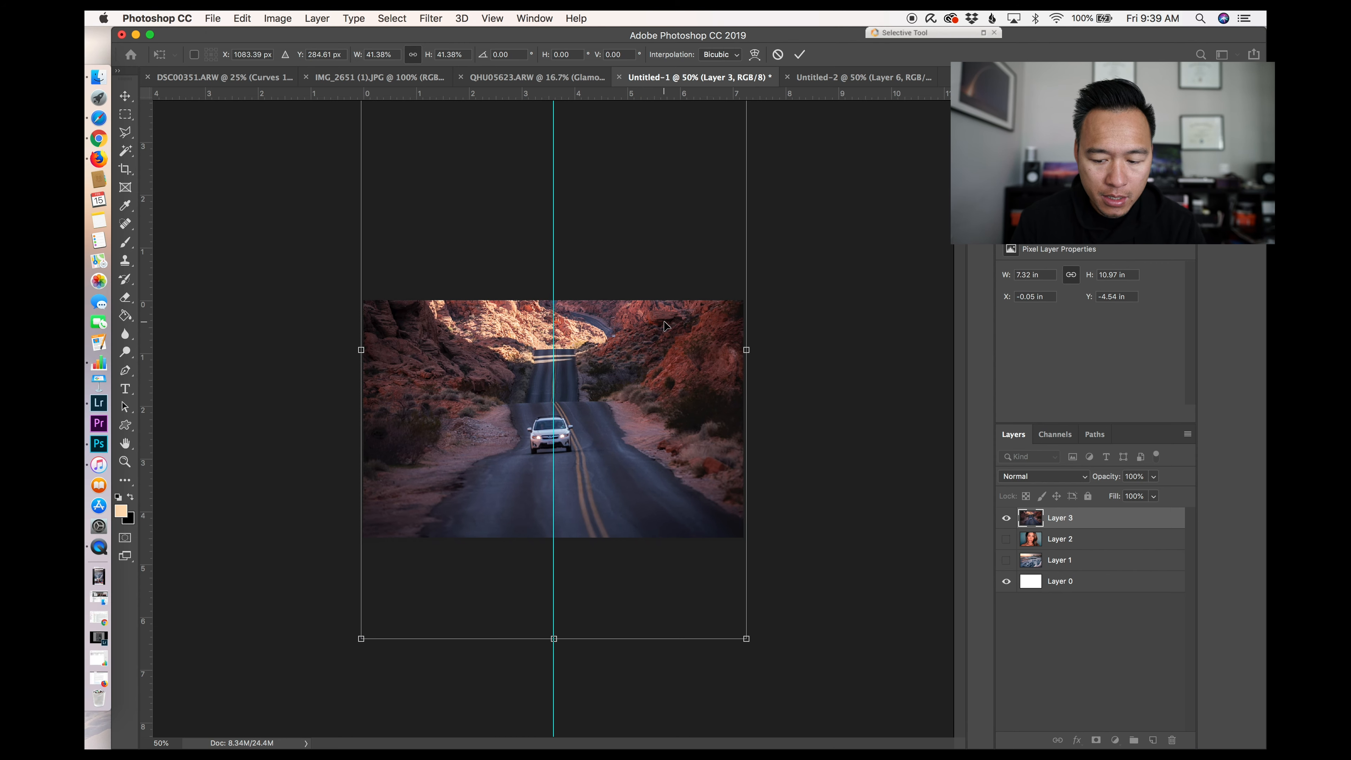
key(Return)
Step: Marquee-select the left half of the road image and paste it into the 1080 × 1350 document, hiding the previous layer
key(m)
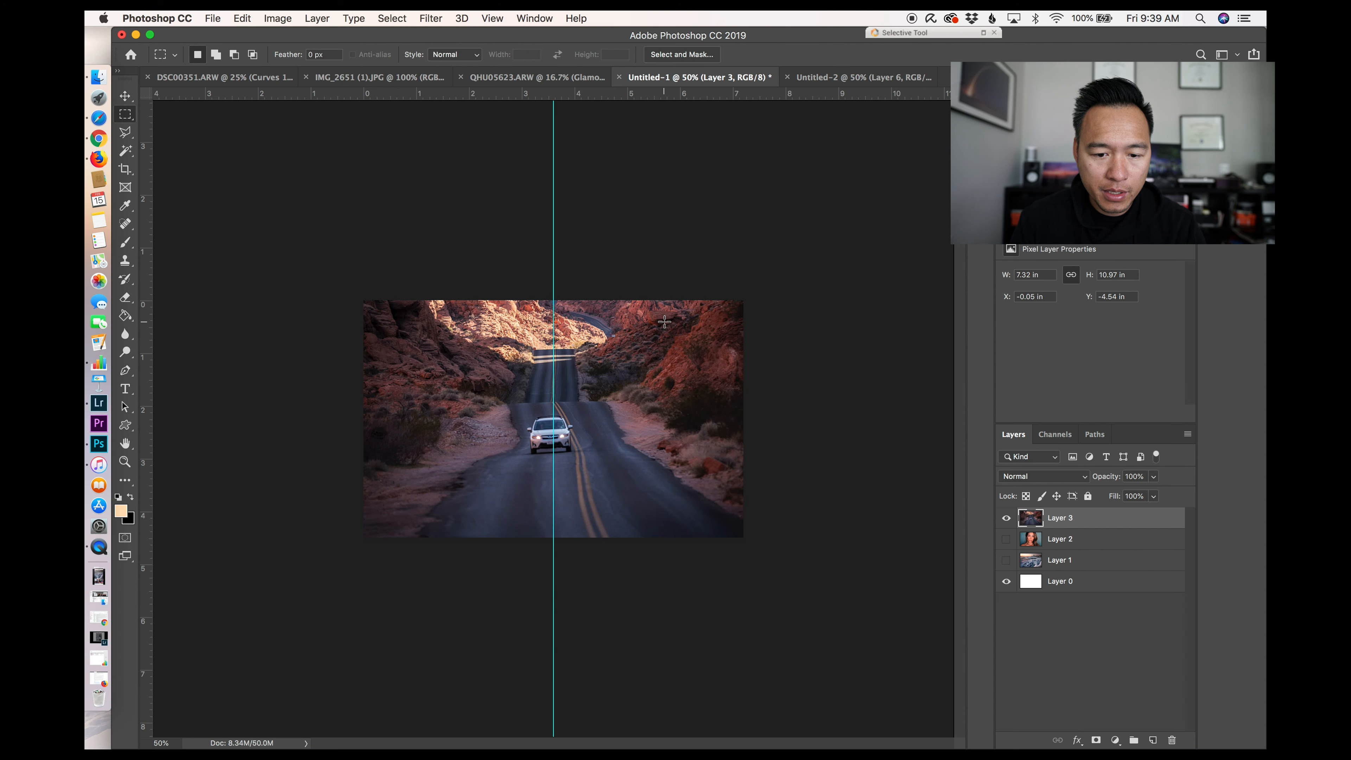
key(super+equal)
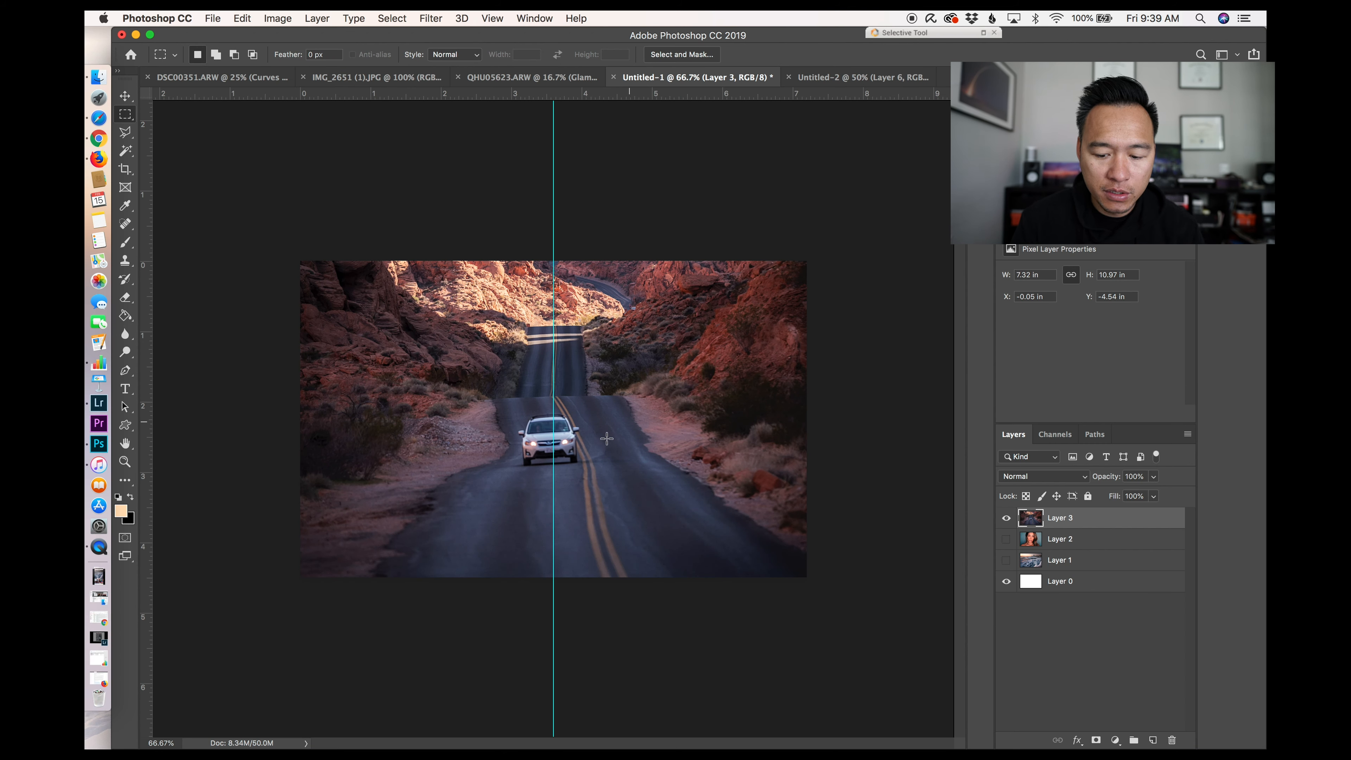
drag(247, 217, 552, 662)
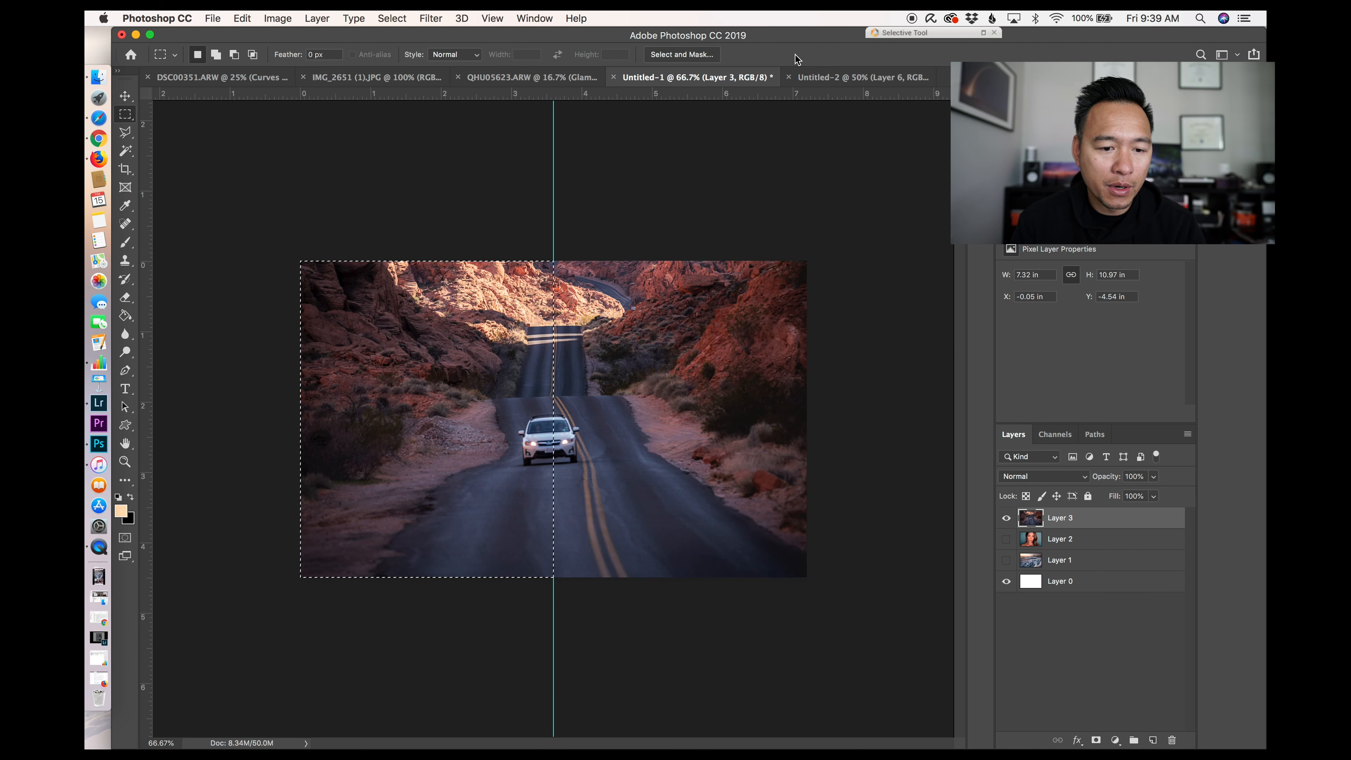
click(829, 77)
click(1005, 522)
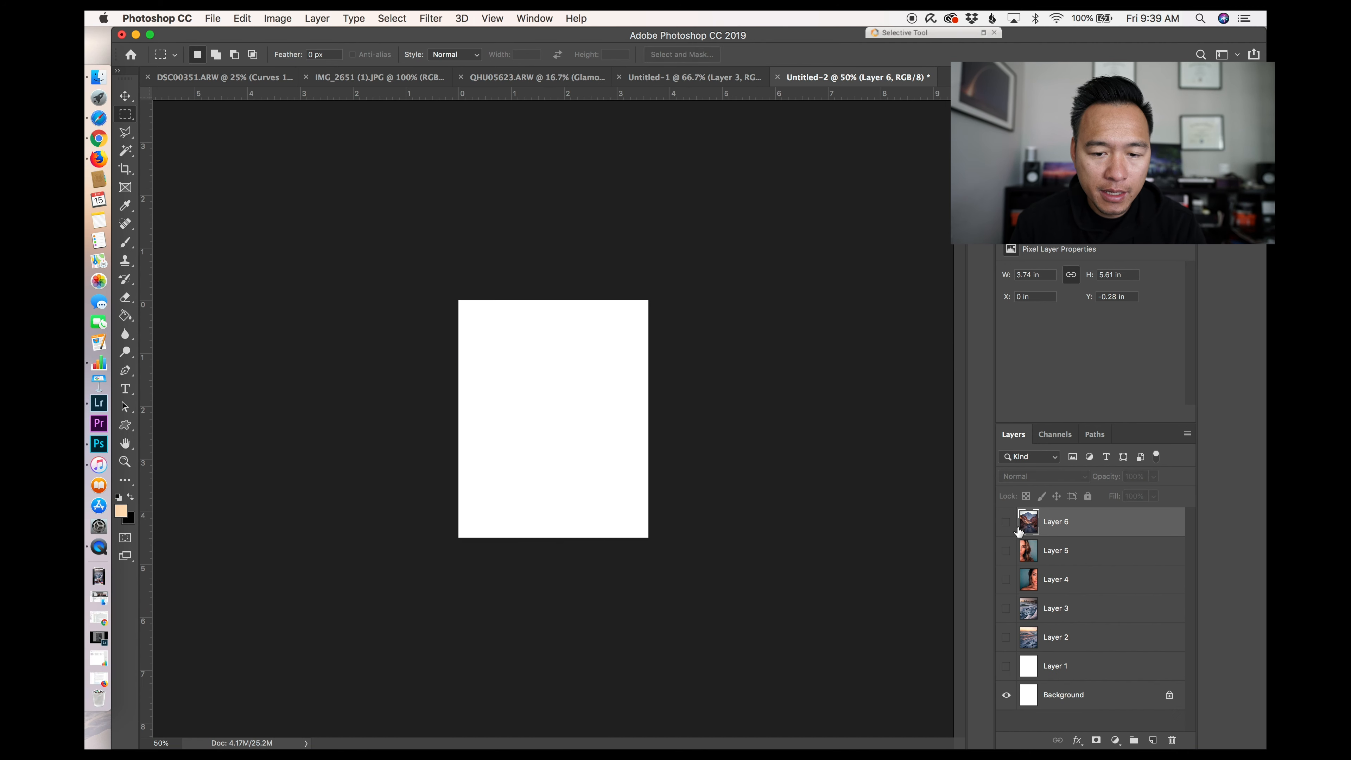
key(super+v)
Step: Inverse the selection to copy the right half of the road image and paste it into the 1080 × 1350 document
click(665, 79)
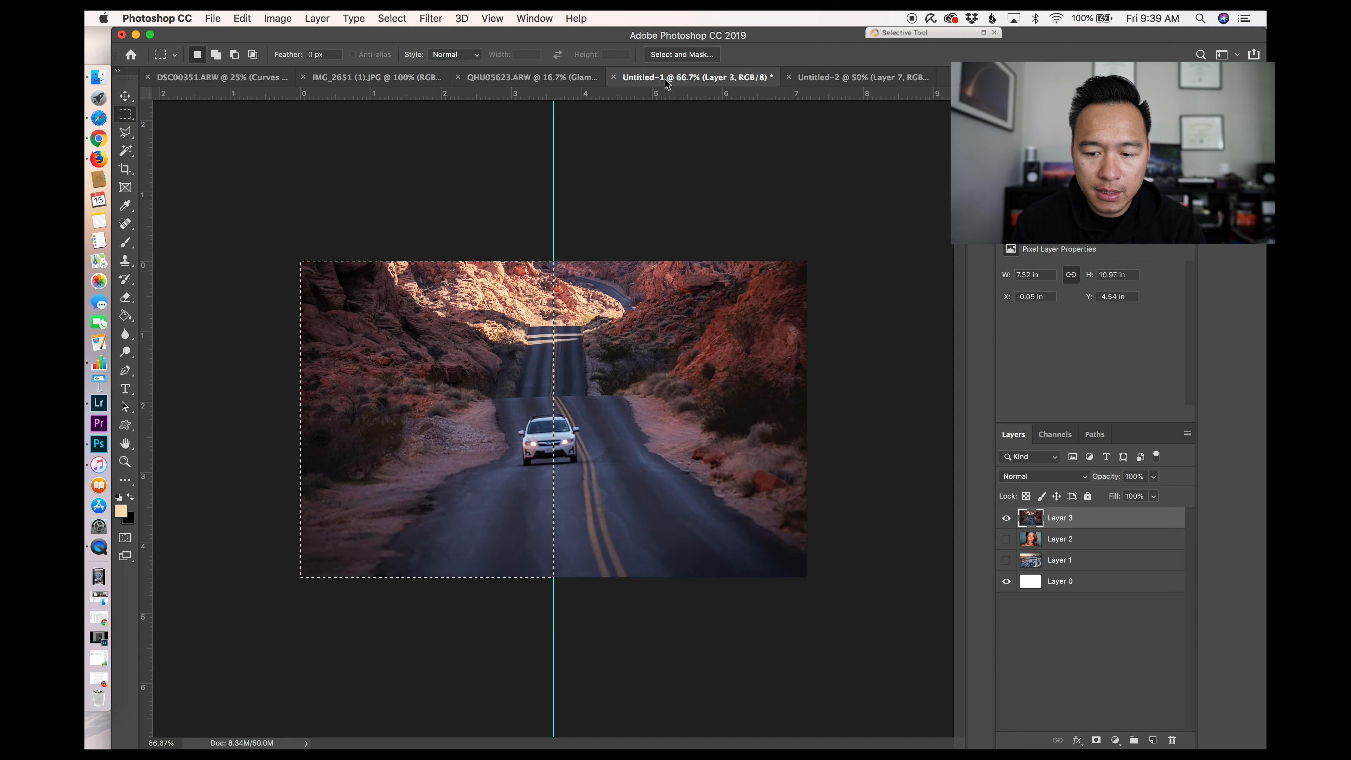
key(shift+super+i)
key(super+c)
click(875, 78)
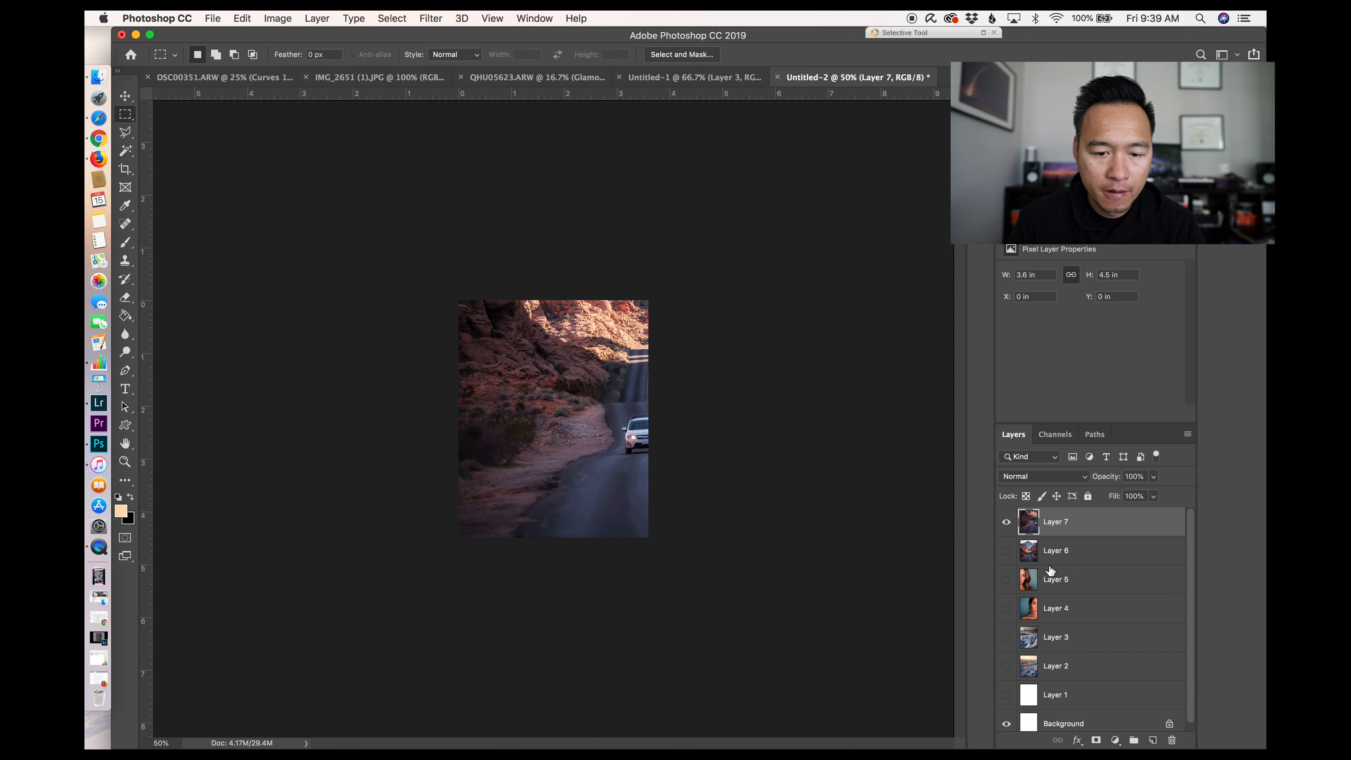
key(super+v)
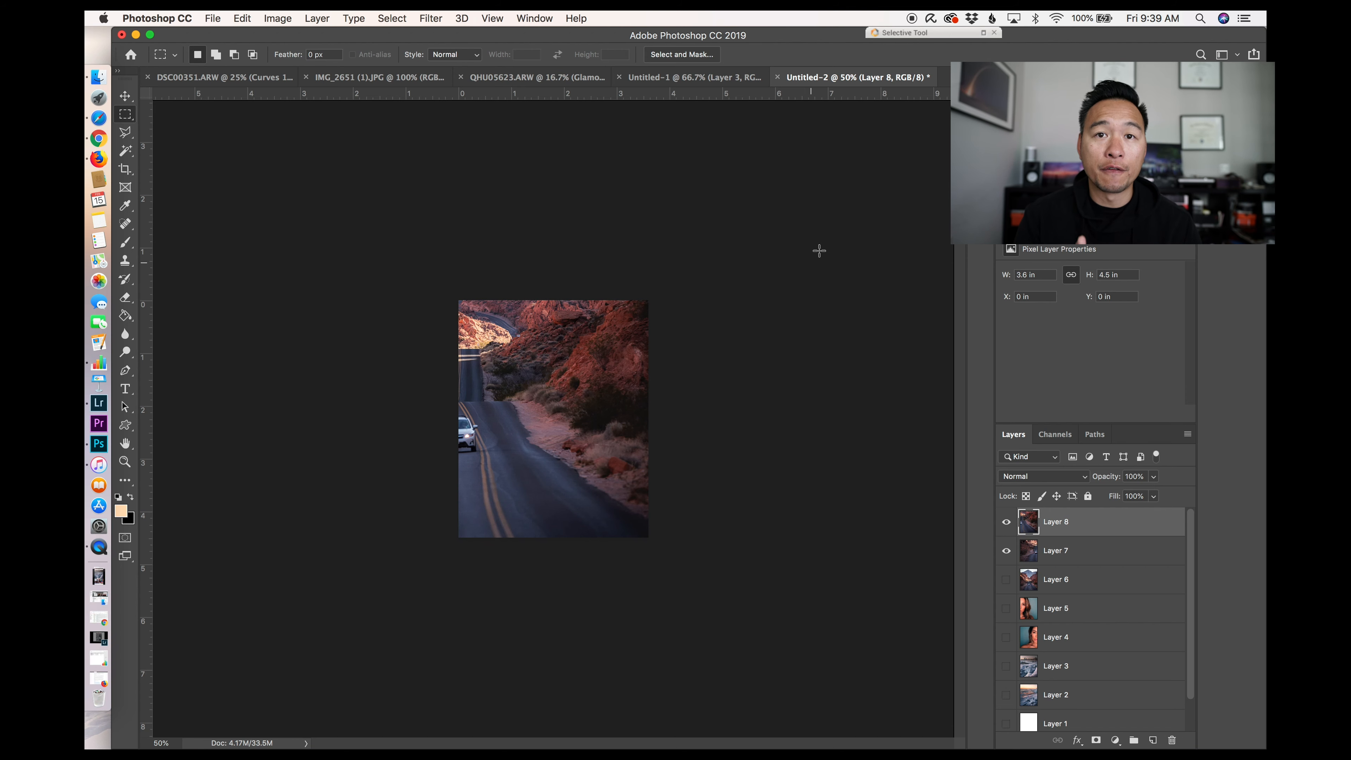
Step: Copy the whole image, paste it into the 1080 × 1350 document, and show only the vertical road photo layer
click(537, 79)
key(super+a)
key(super+c)
click(877, 79)
key(super+v)
click(1006, 523)
click(1005, 551)
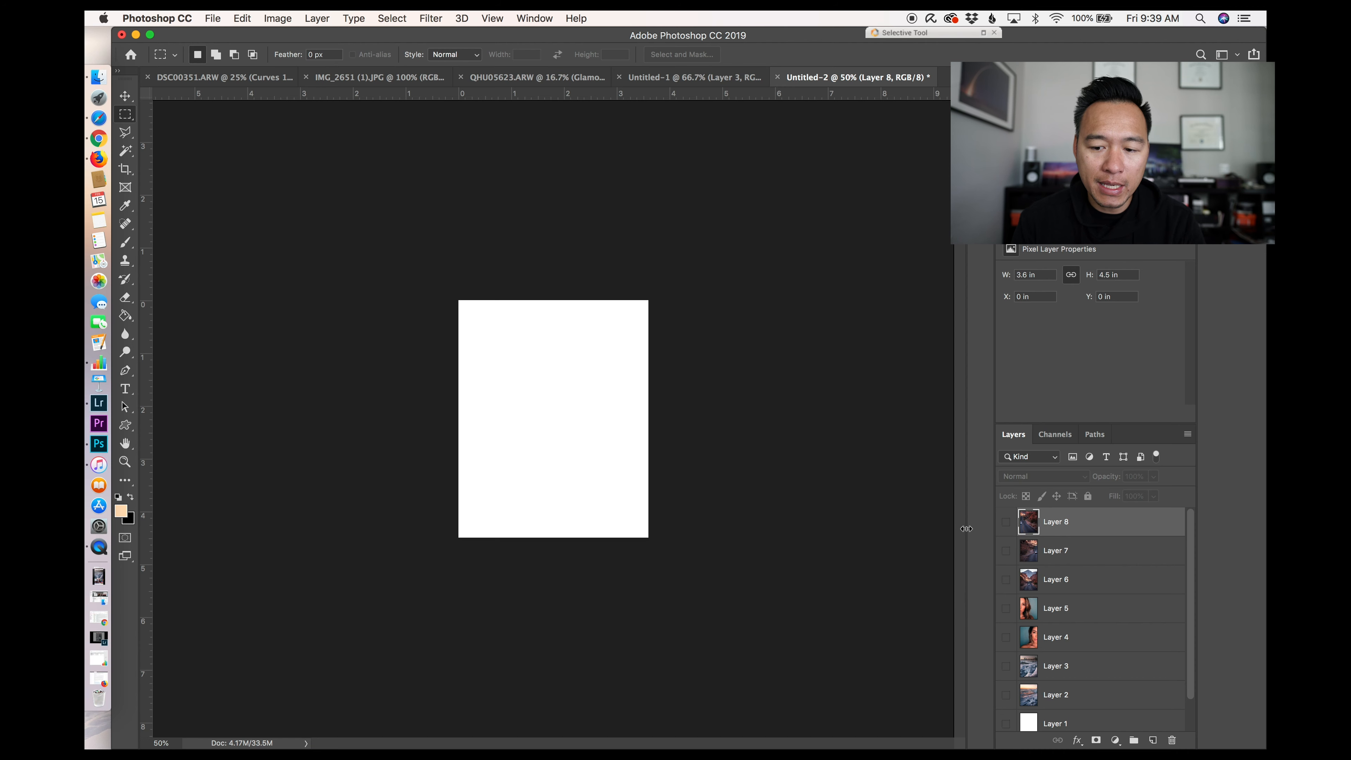
click(1005, 580)
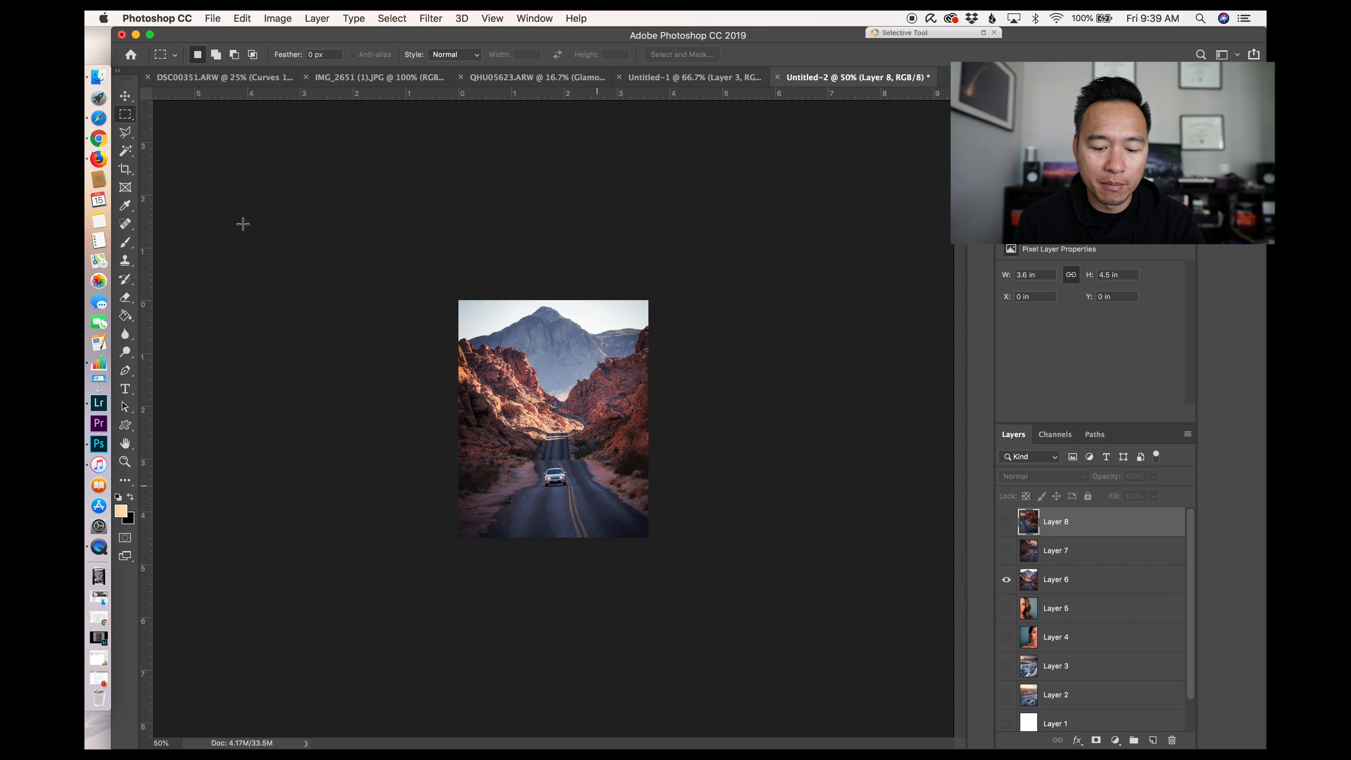
key(v)
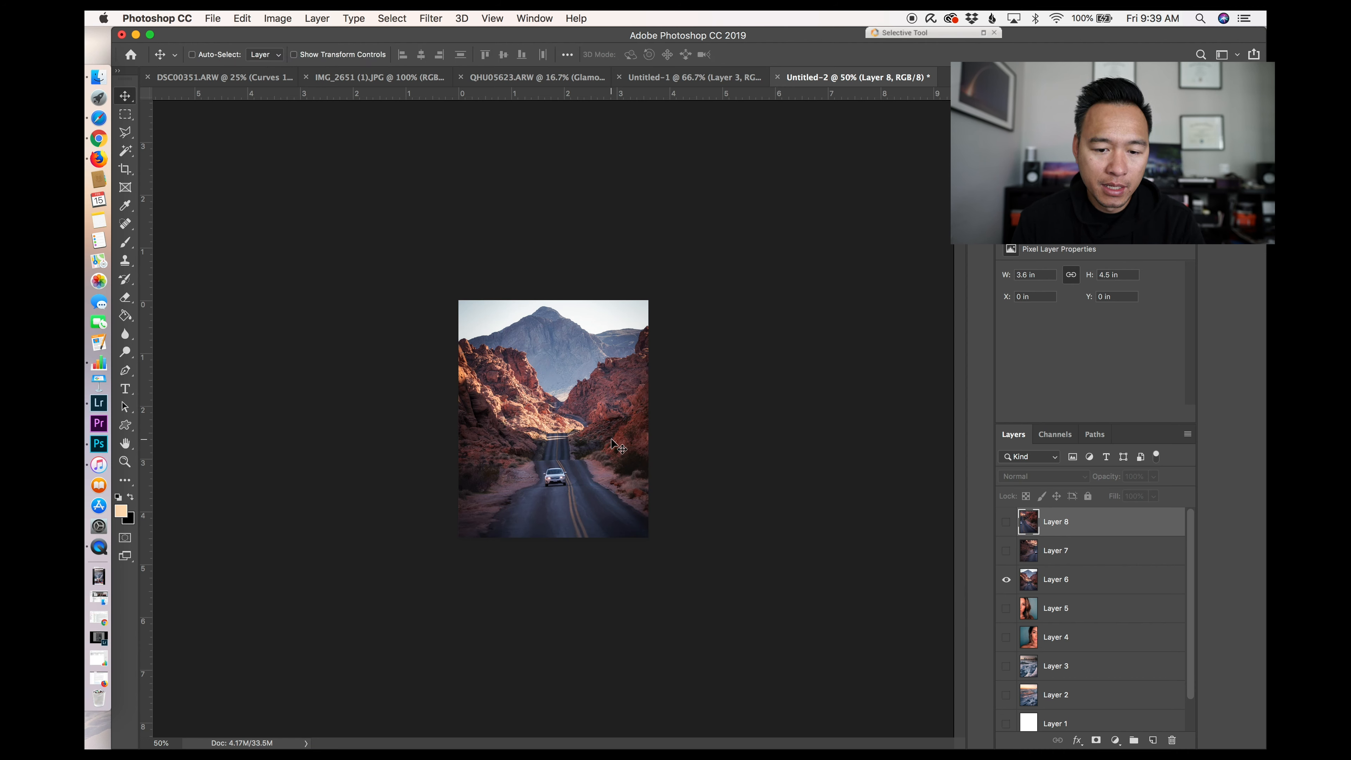
mouse_move(612, 437)
mouse_down()
mouse_move(612, 410)
mouse_move(612, 435)
mouse_up()
key(BackSpace)
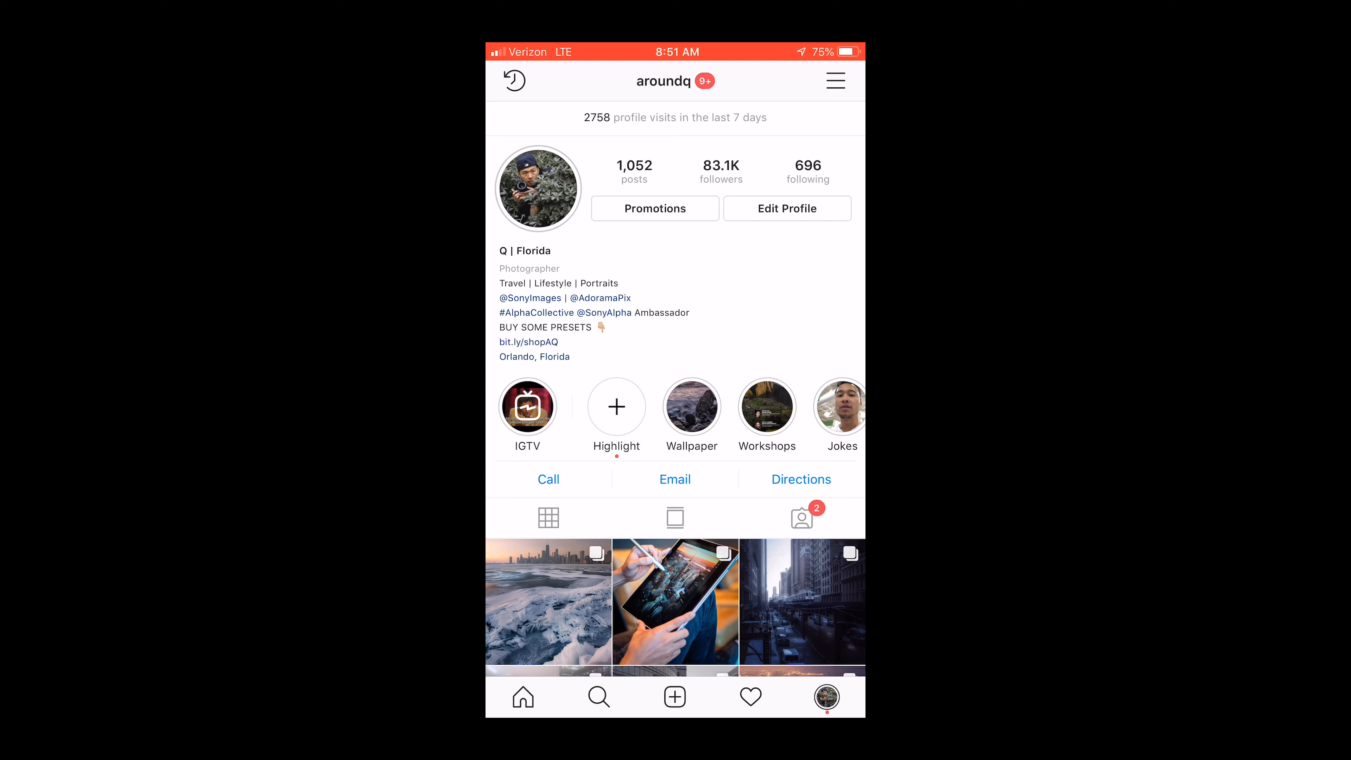
Step: Start a new Instagram post and switch the preview to the uncropped portrait framing
click(674, 696)
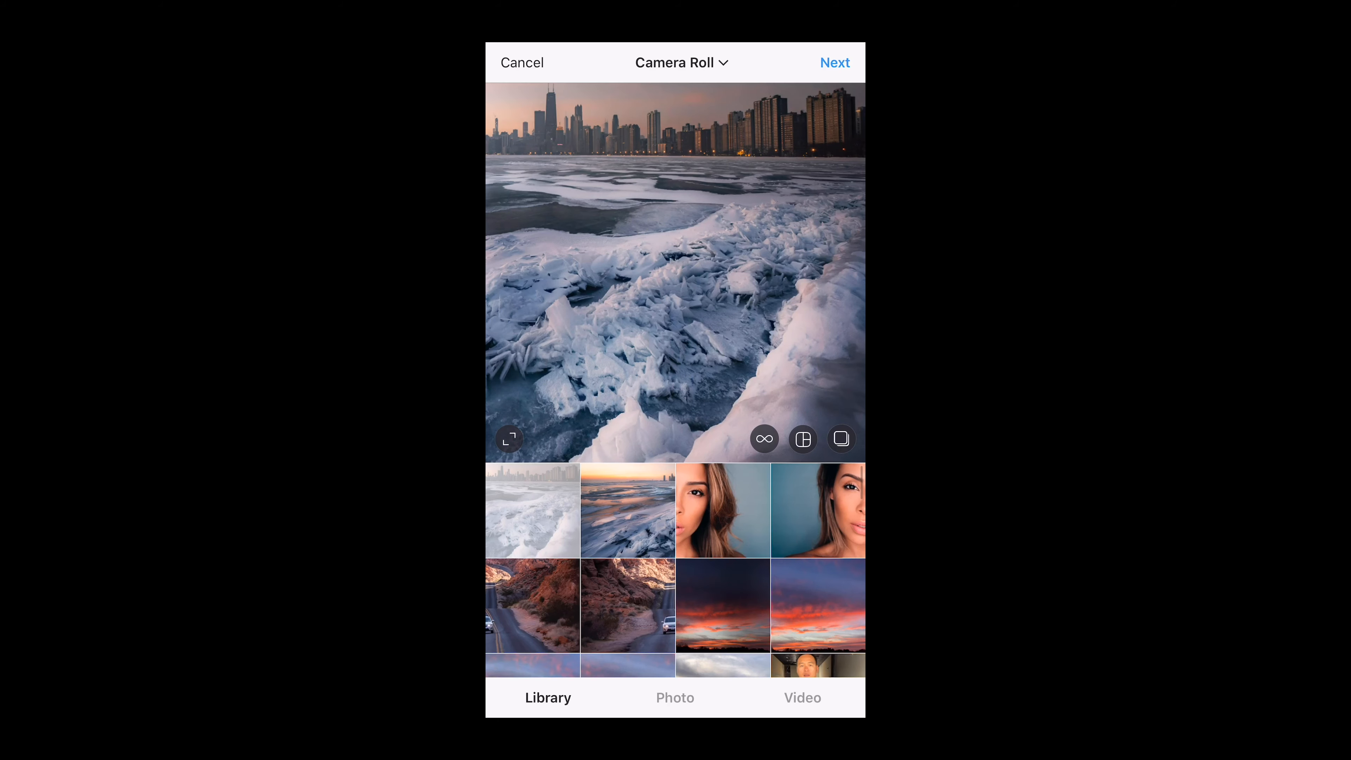
click(509, 439)
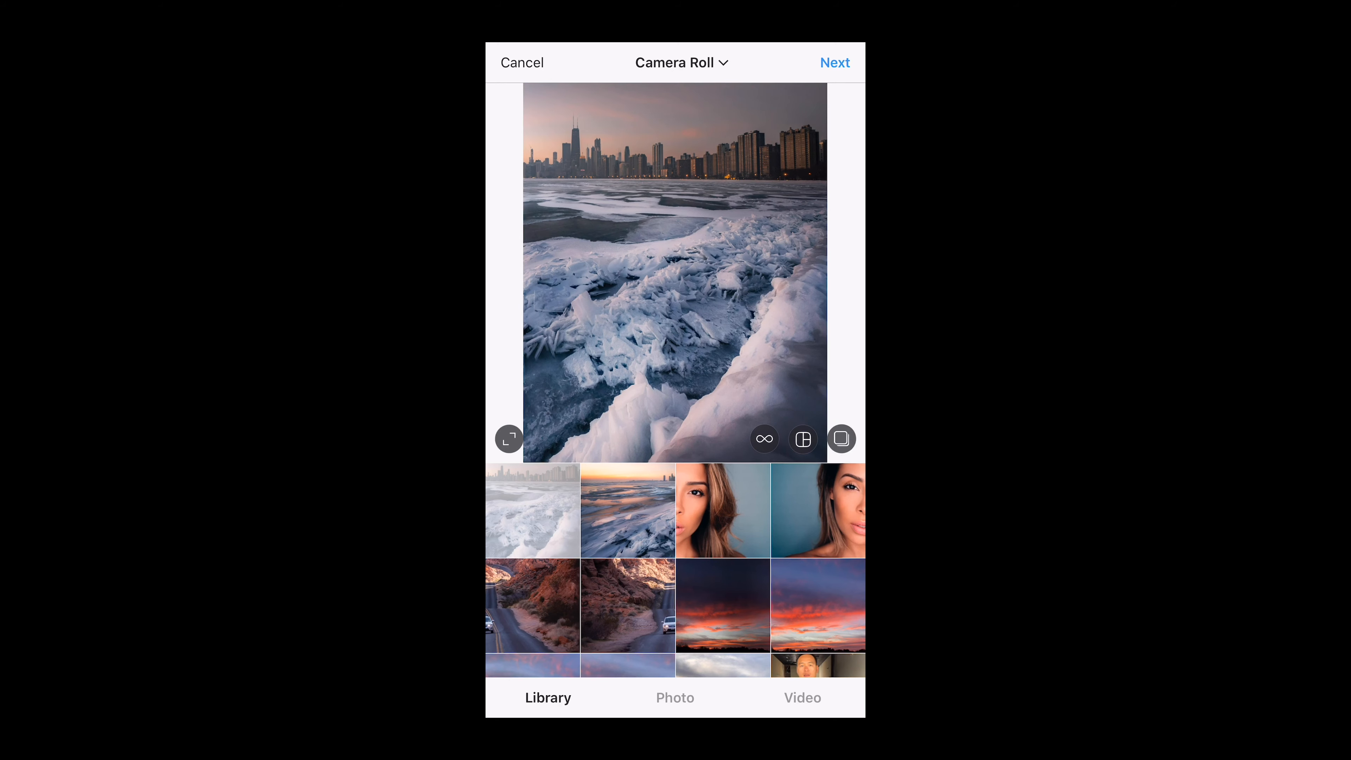
click(627, 510)
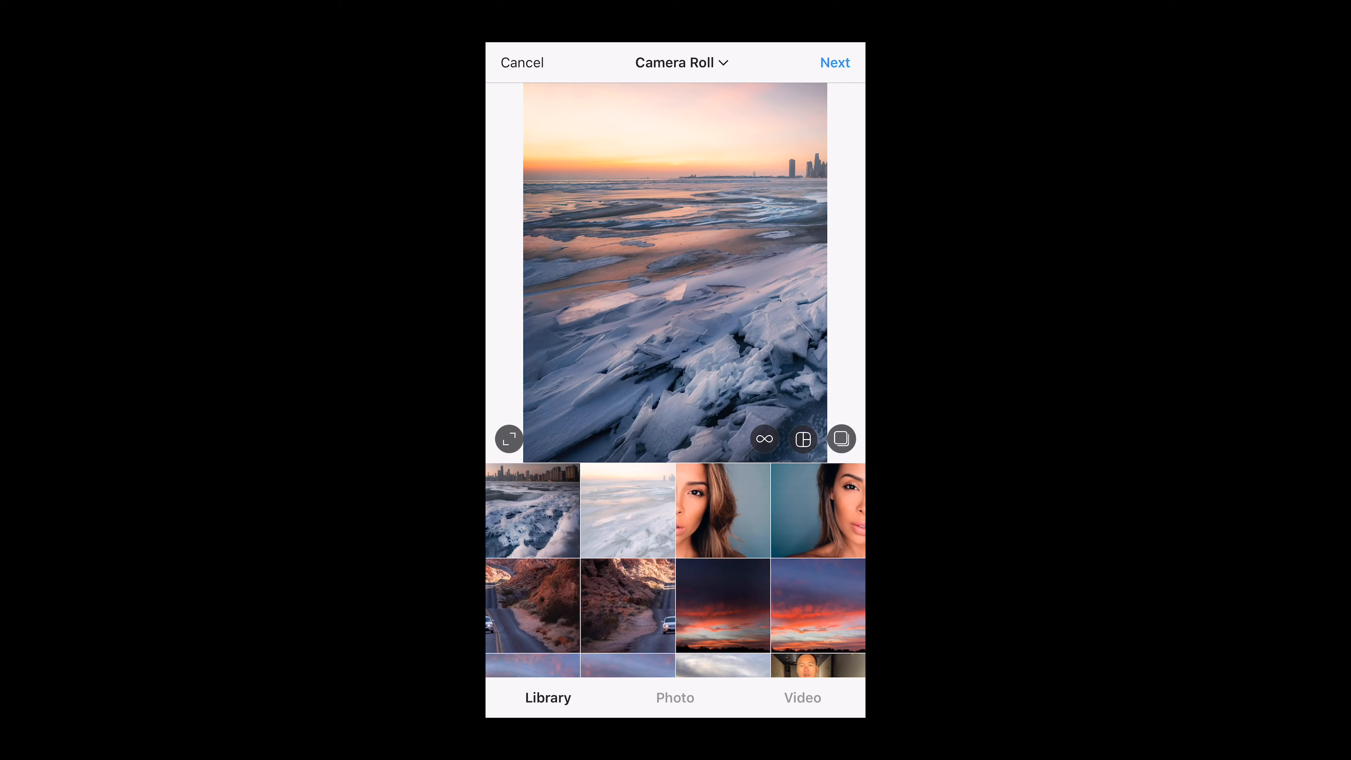
Step: Enable multi-select, pick the ice, portrait and road halves in order, and continue
click(842, 439)
click(532, 510)
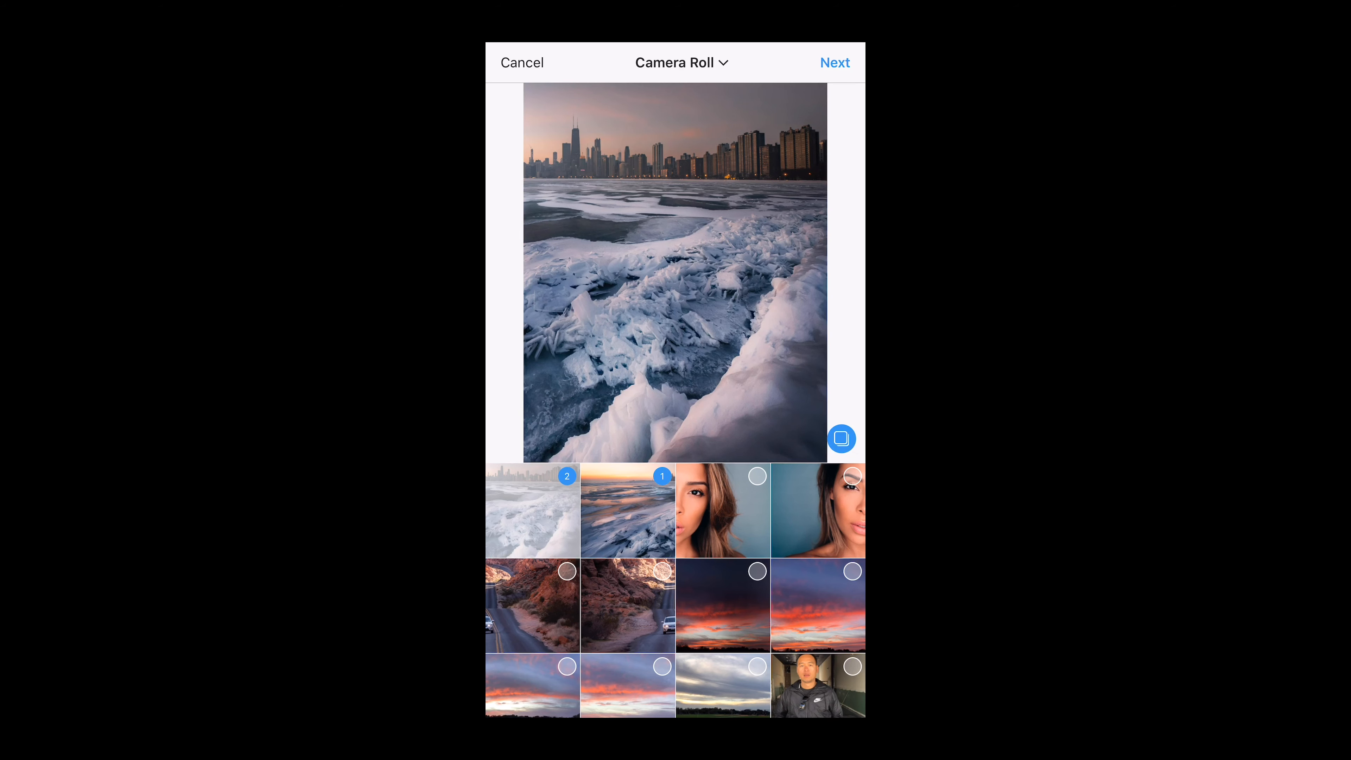
click(818, 510)
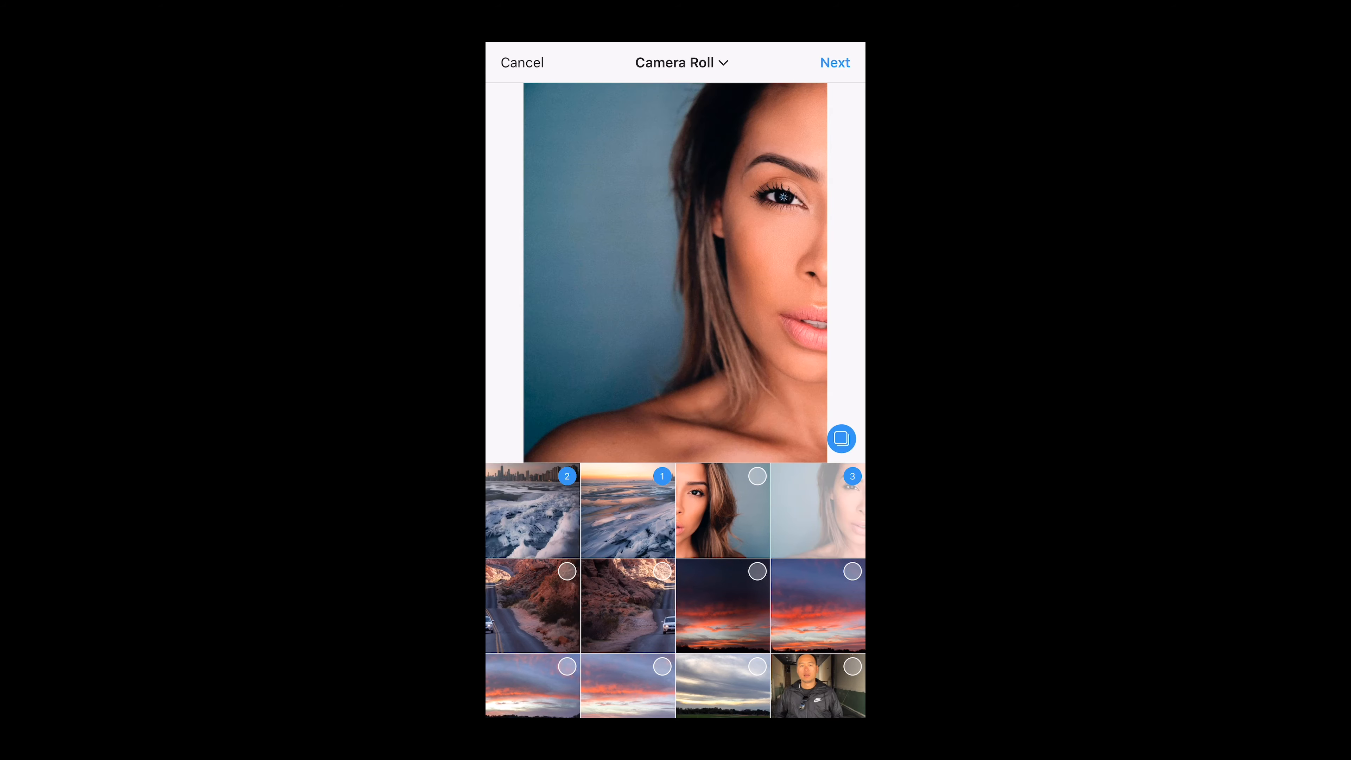
click(723, 510)
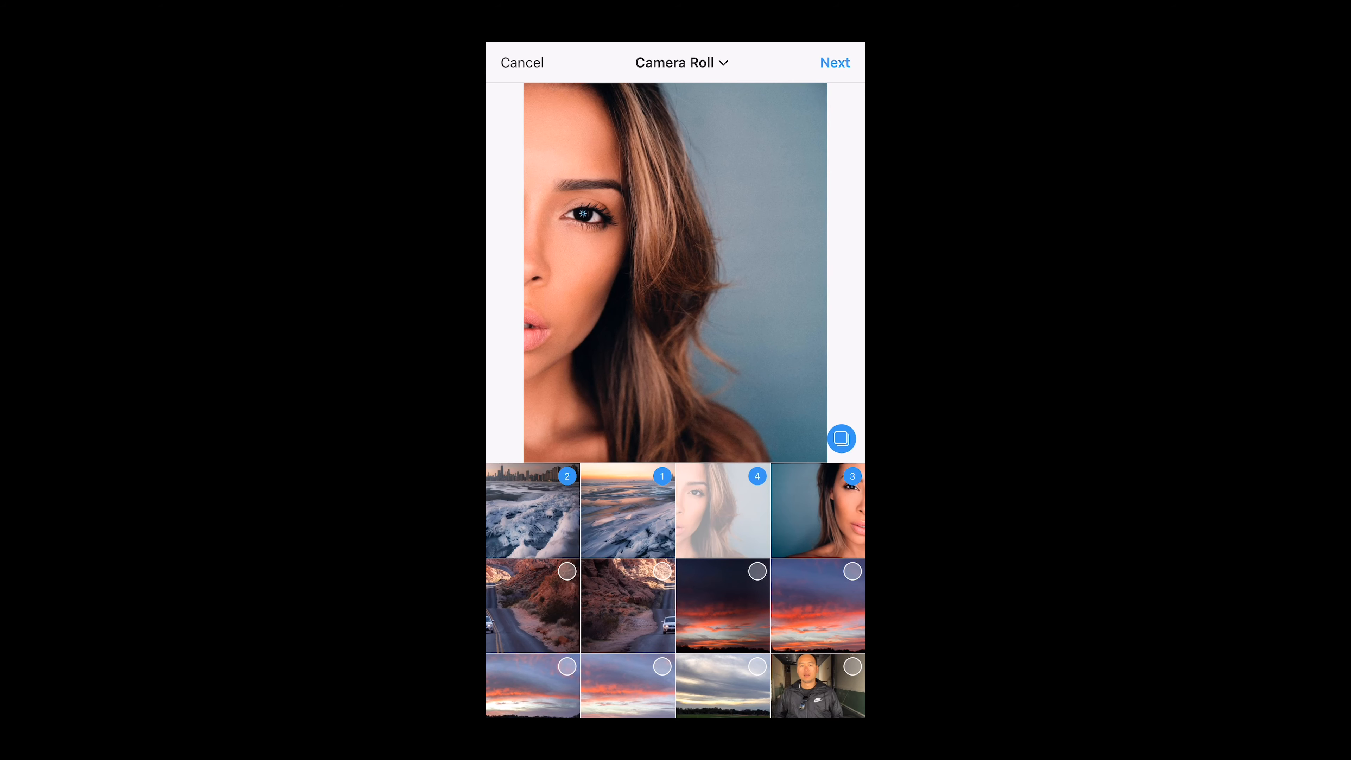
click(627, 605)
click(532, 606)
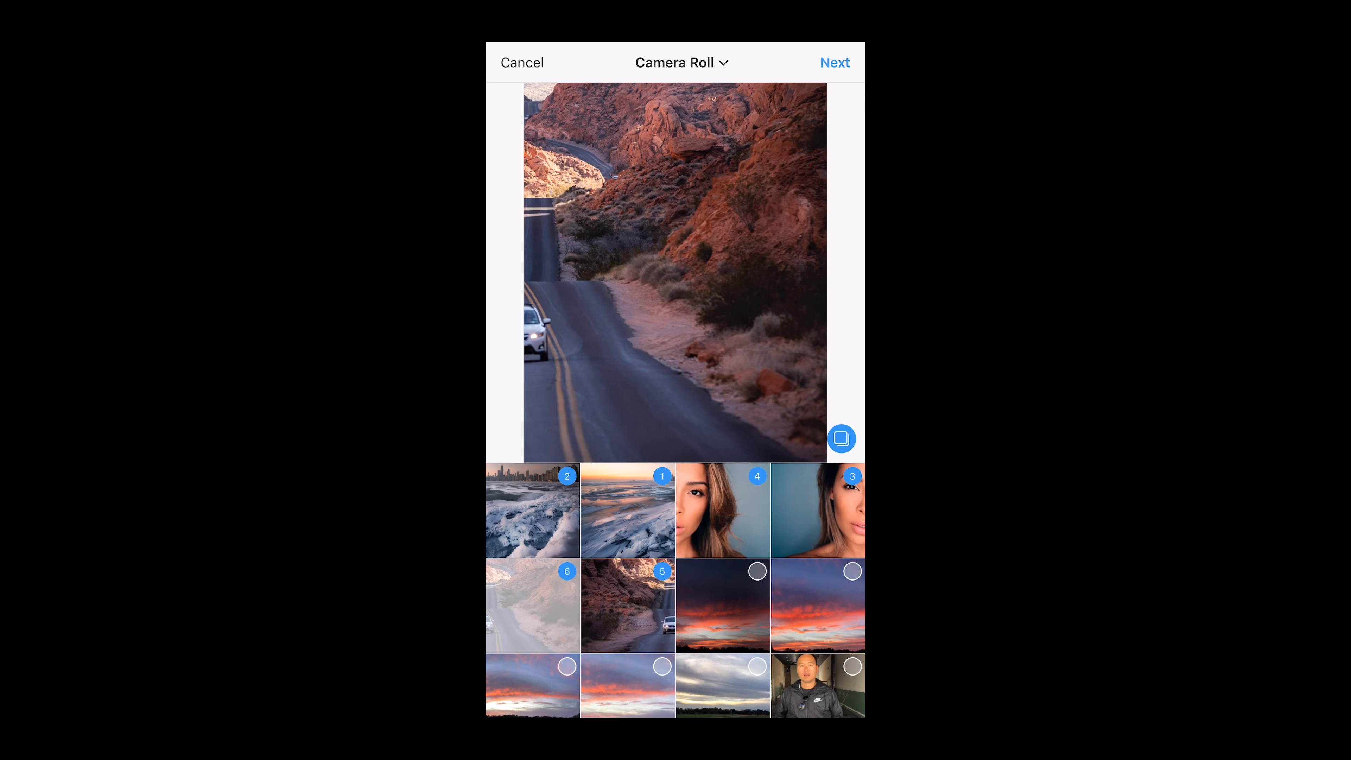
click(834, 62)
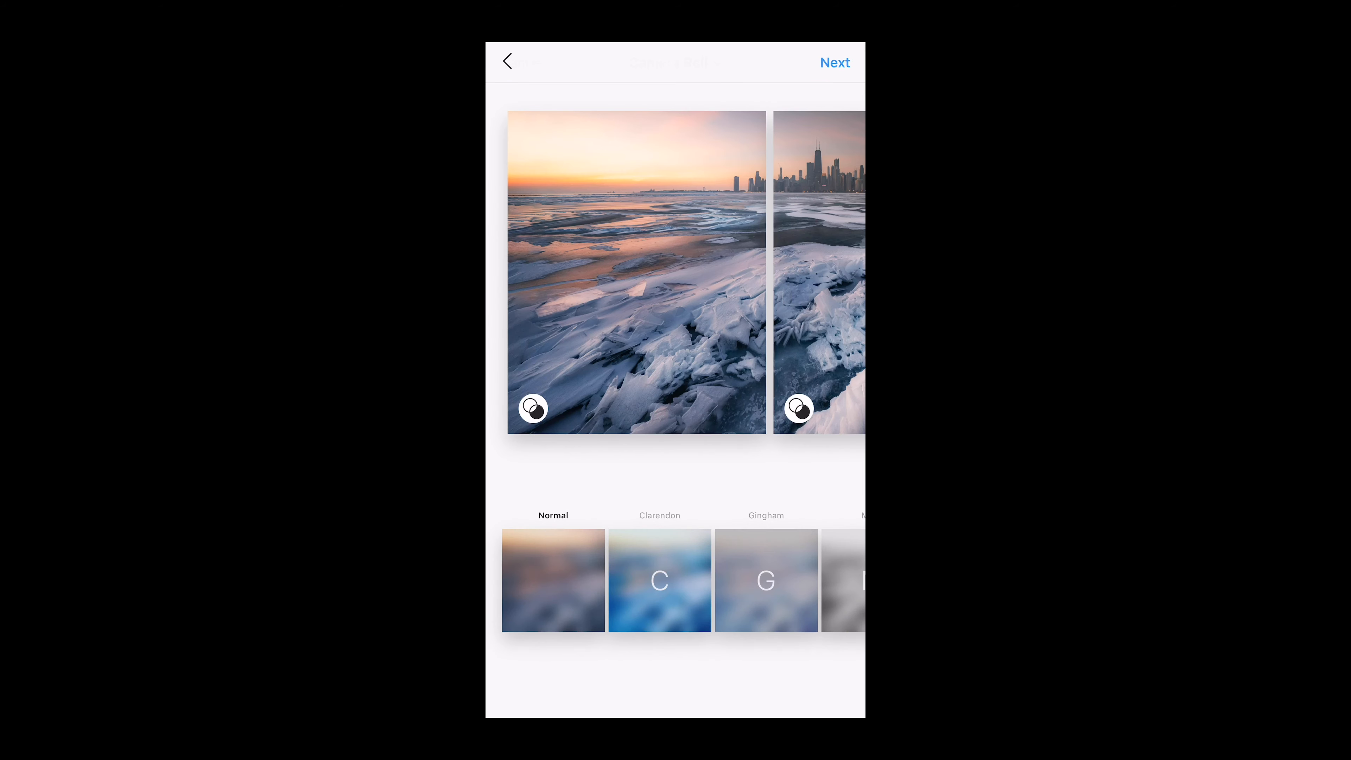
Step: Swipe through the carousel previews to examine how the halves join
scroll(675, 272, right, 5)
scroll(675, 272, right, 5)
scroll(675, 273, right, 5)
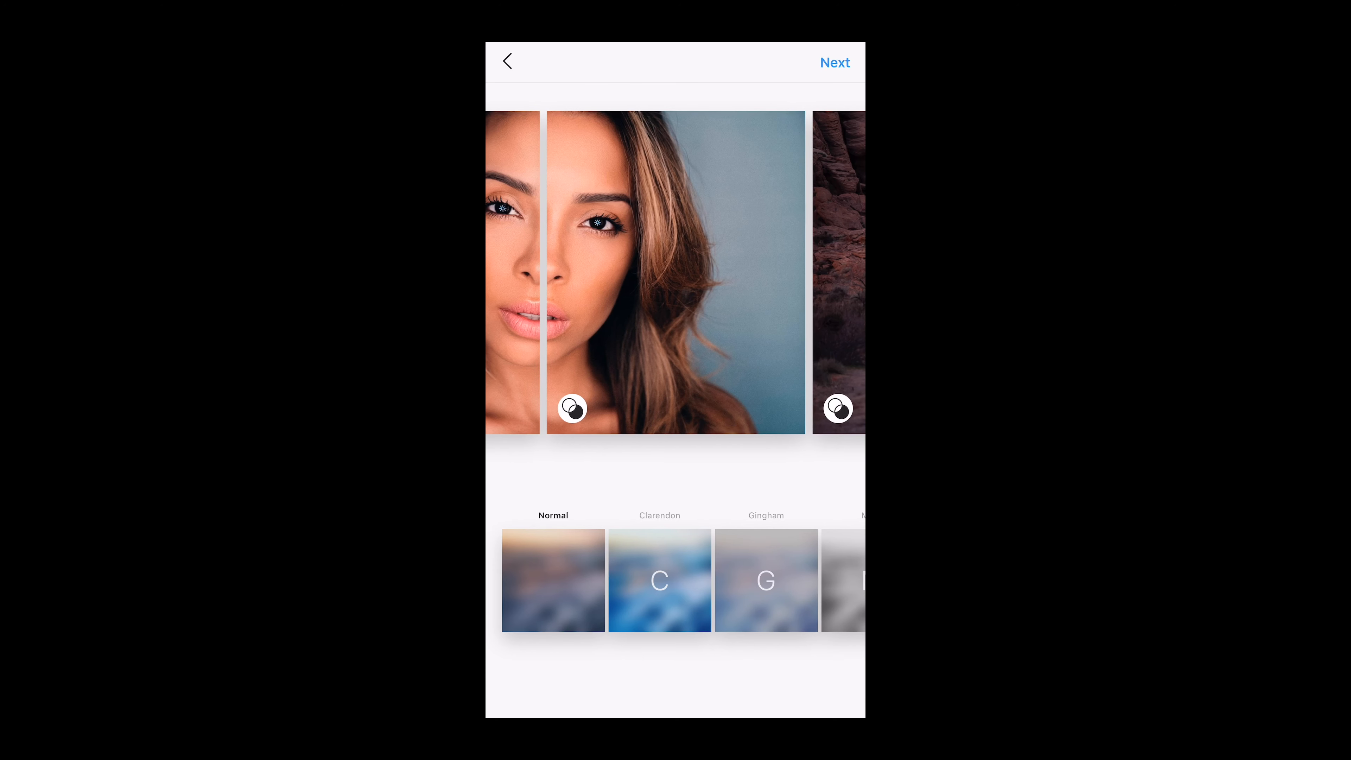
scroll(675, 272, right, 5)
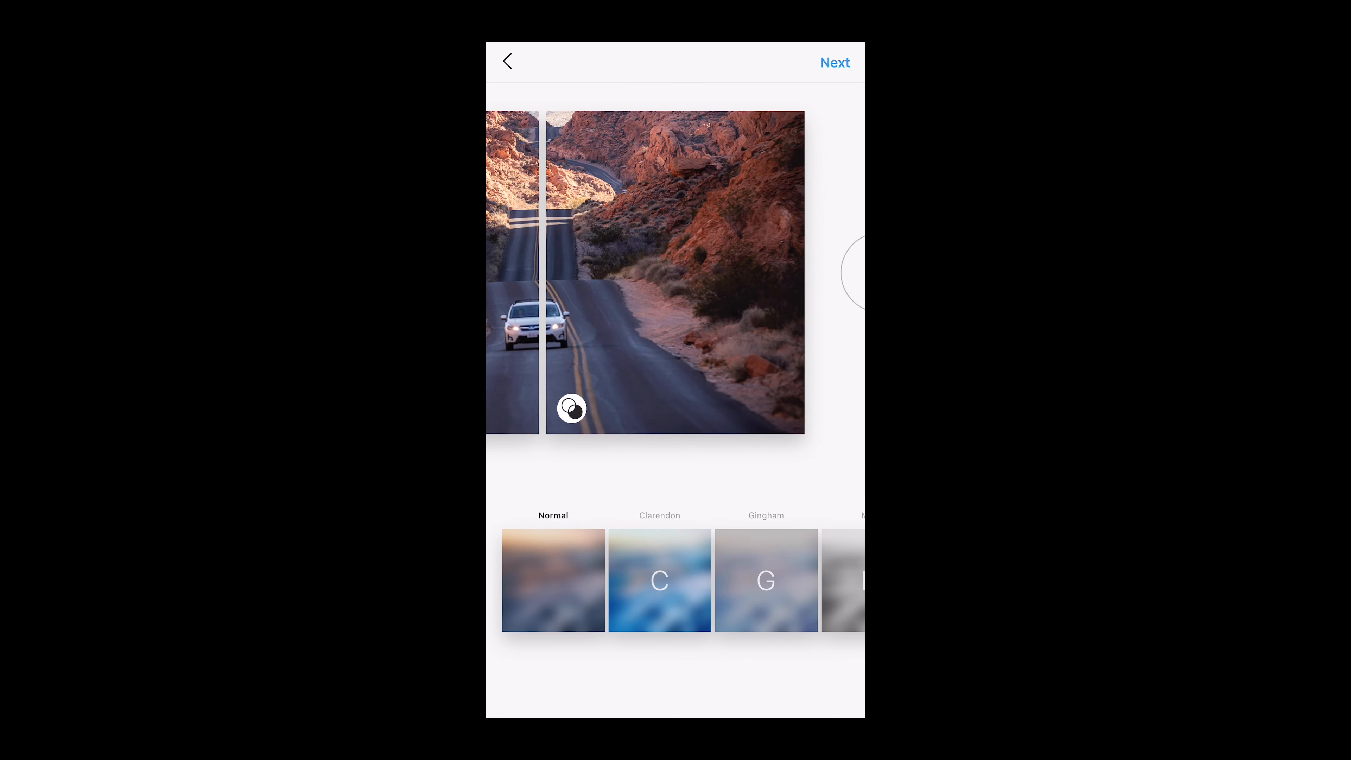
scroll(675, 272, left, 5)
scroll(676, 273, left, 10)
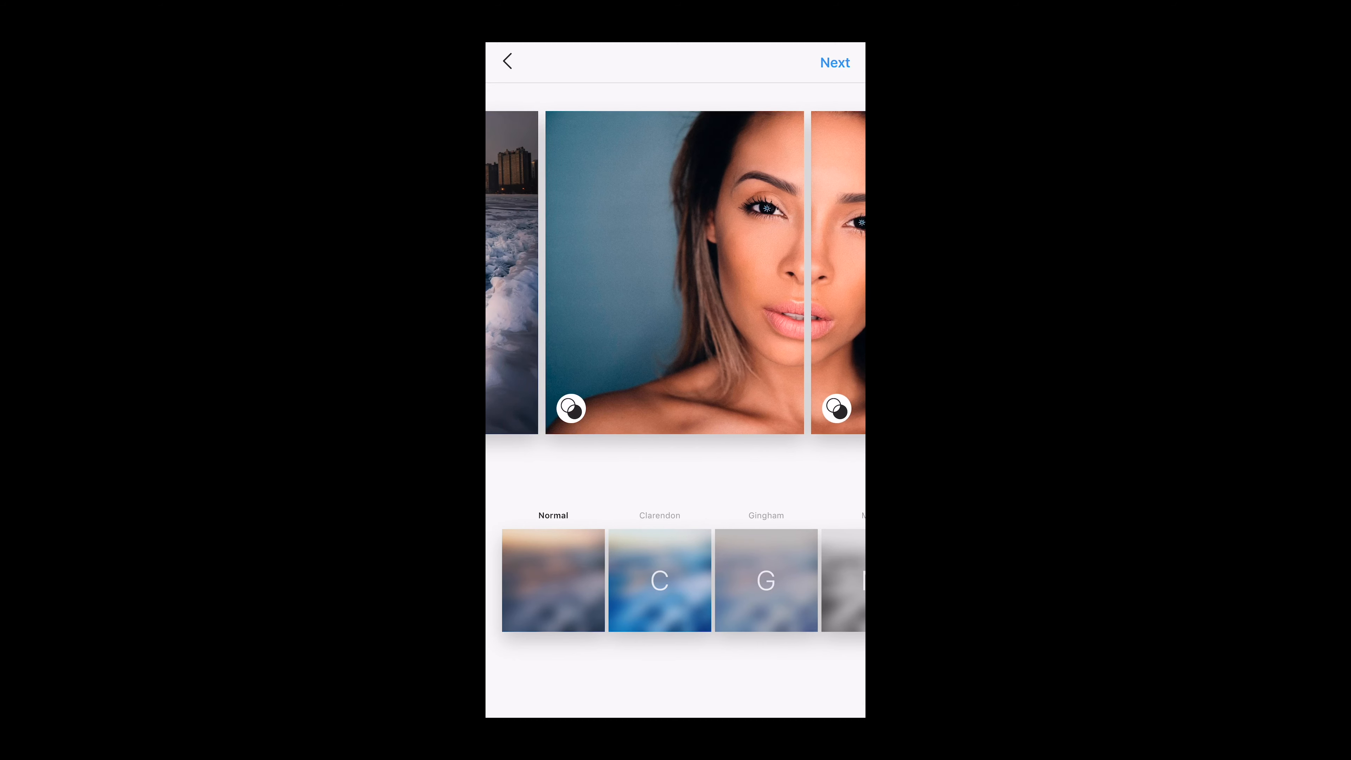
Step: Add the caption Test and share the post
click(835, 62)
click(590, 114)
text(Test)
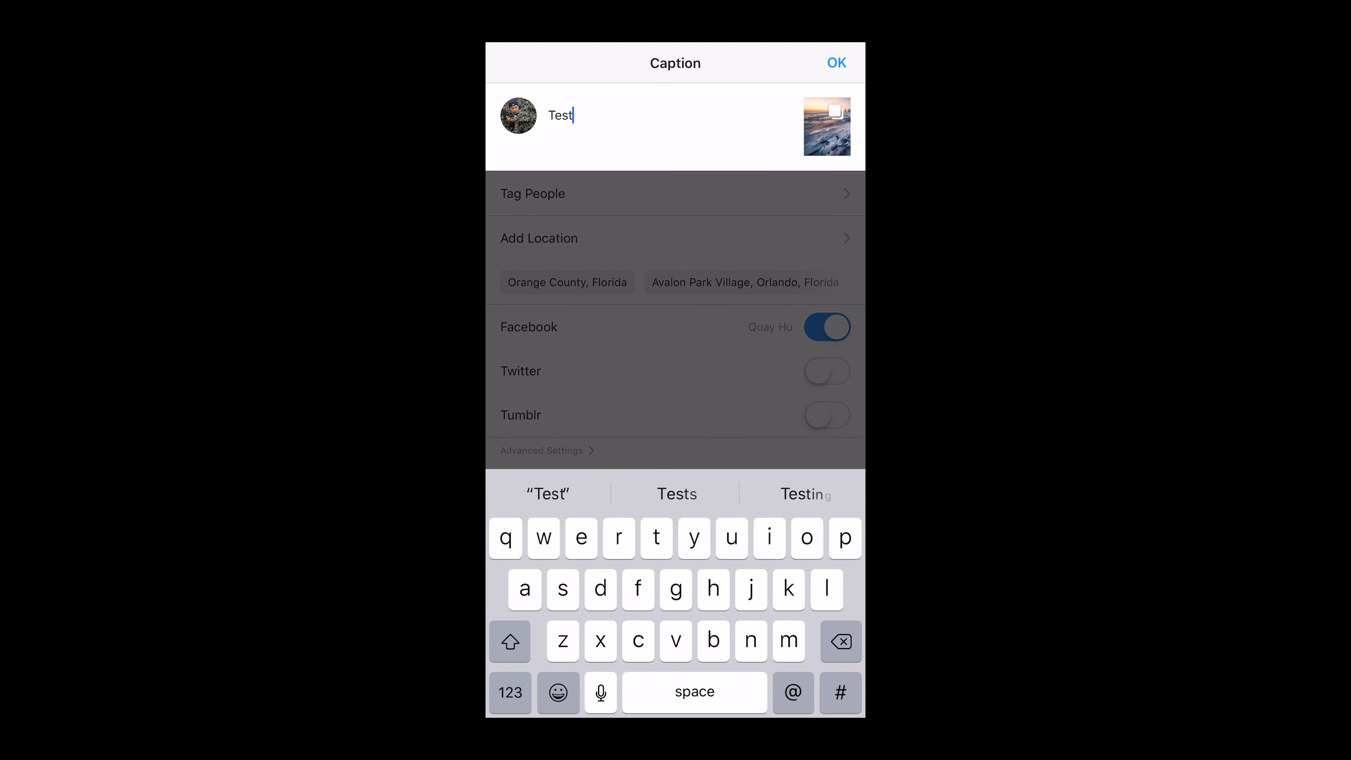
click(836, 62)
click(831, 62)
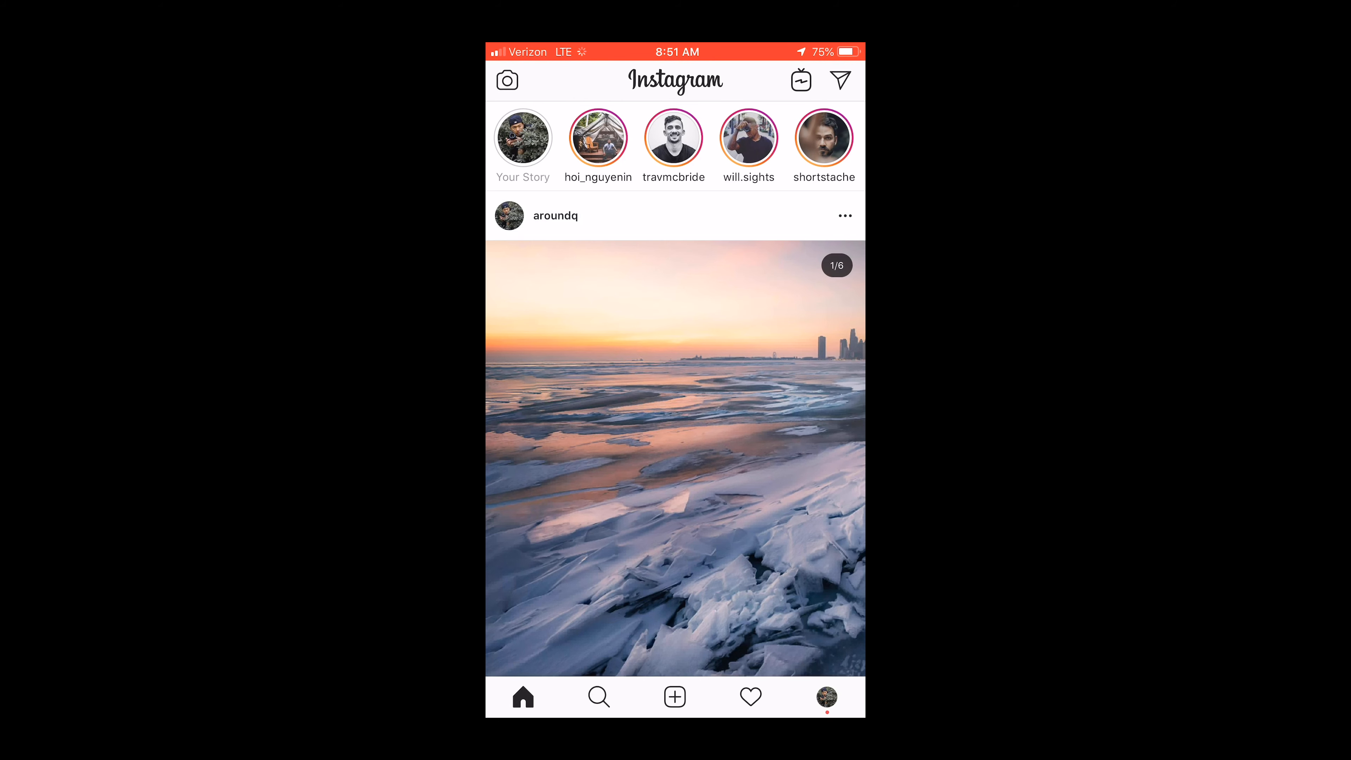
Step: Swipe through the published carousel post in the feed to examine the seamless halves
scroll(676, 389, down, 2)
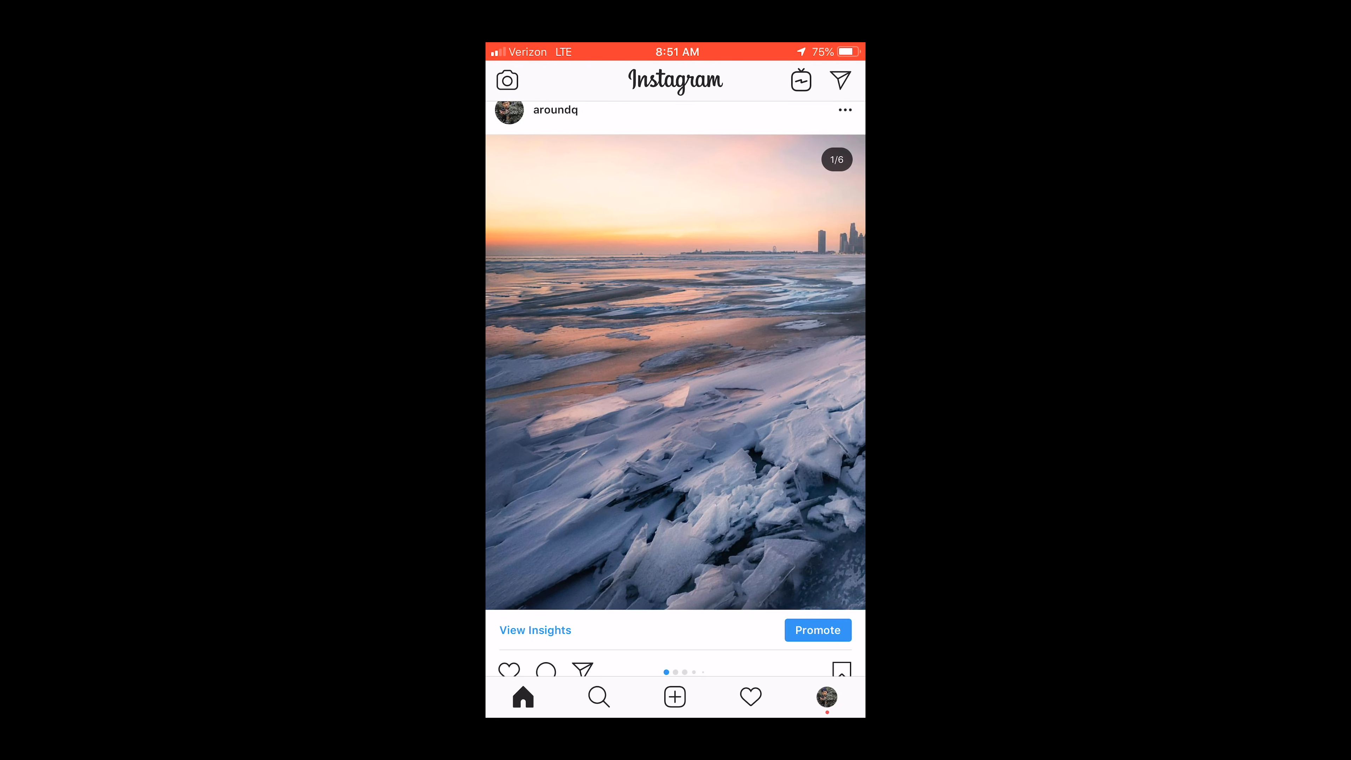
scroll(675, 372, right, 7)
scroll(676, 372, right, 7)
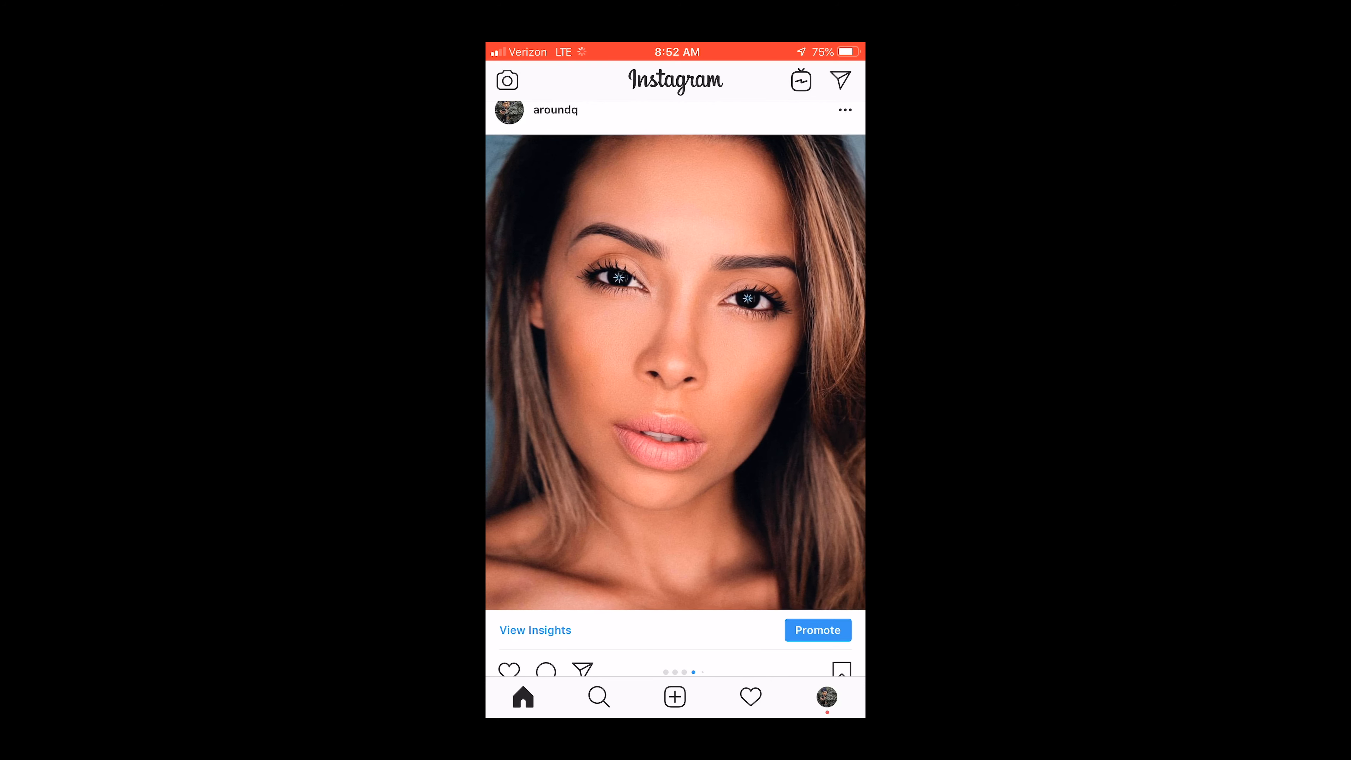
scroll(675, 372, right, 7)
scroll(676, 371, right, 7)
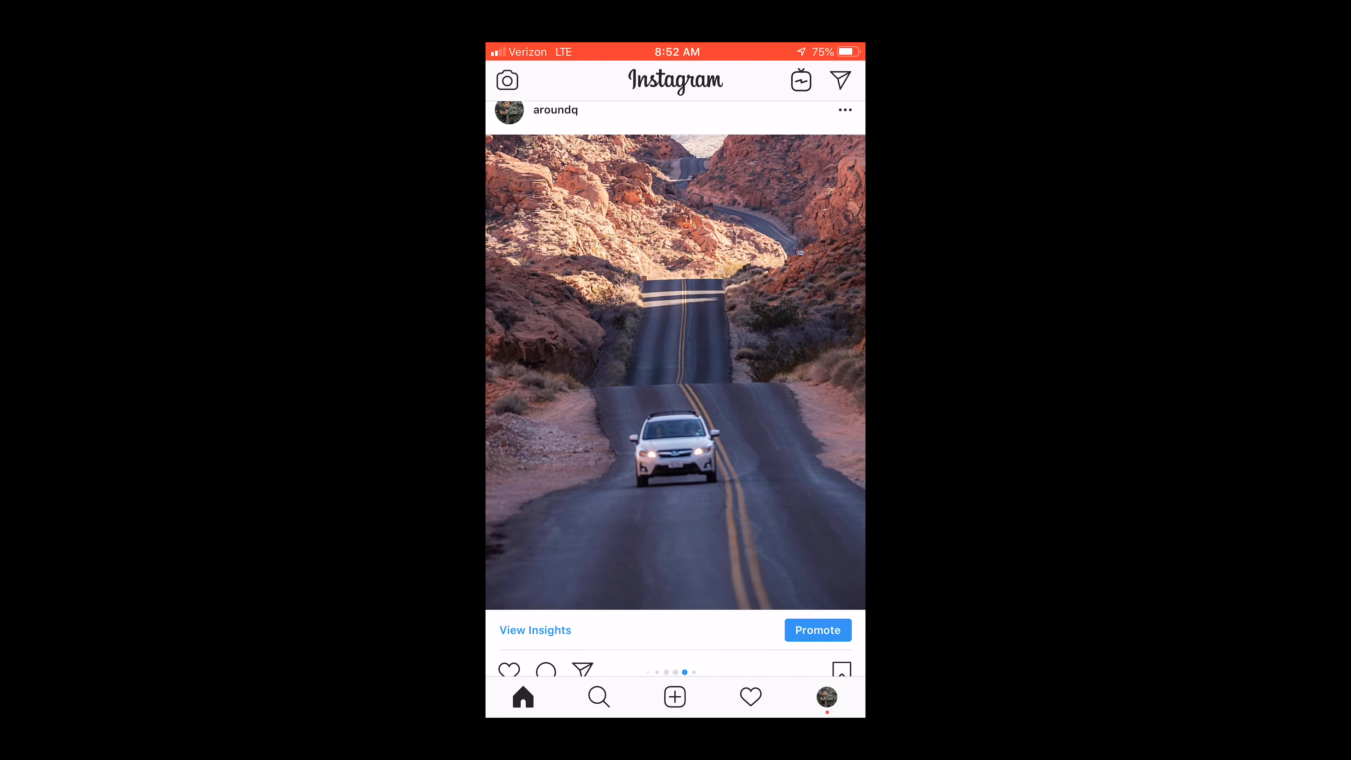